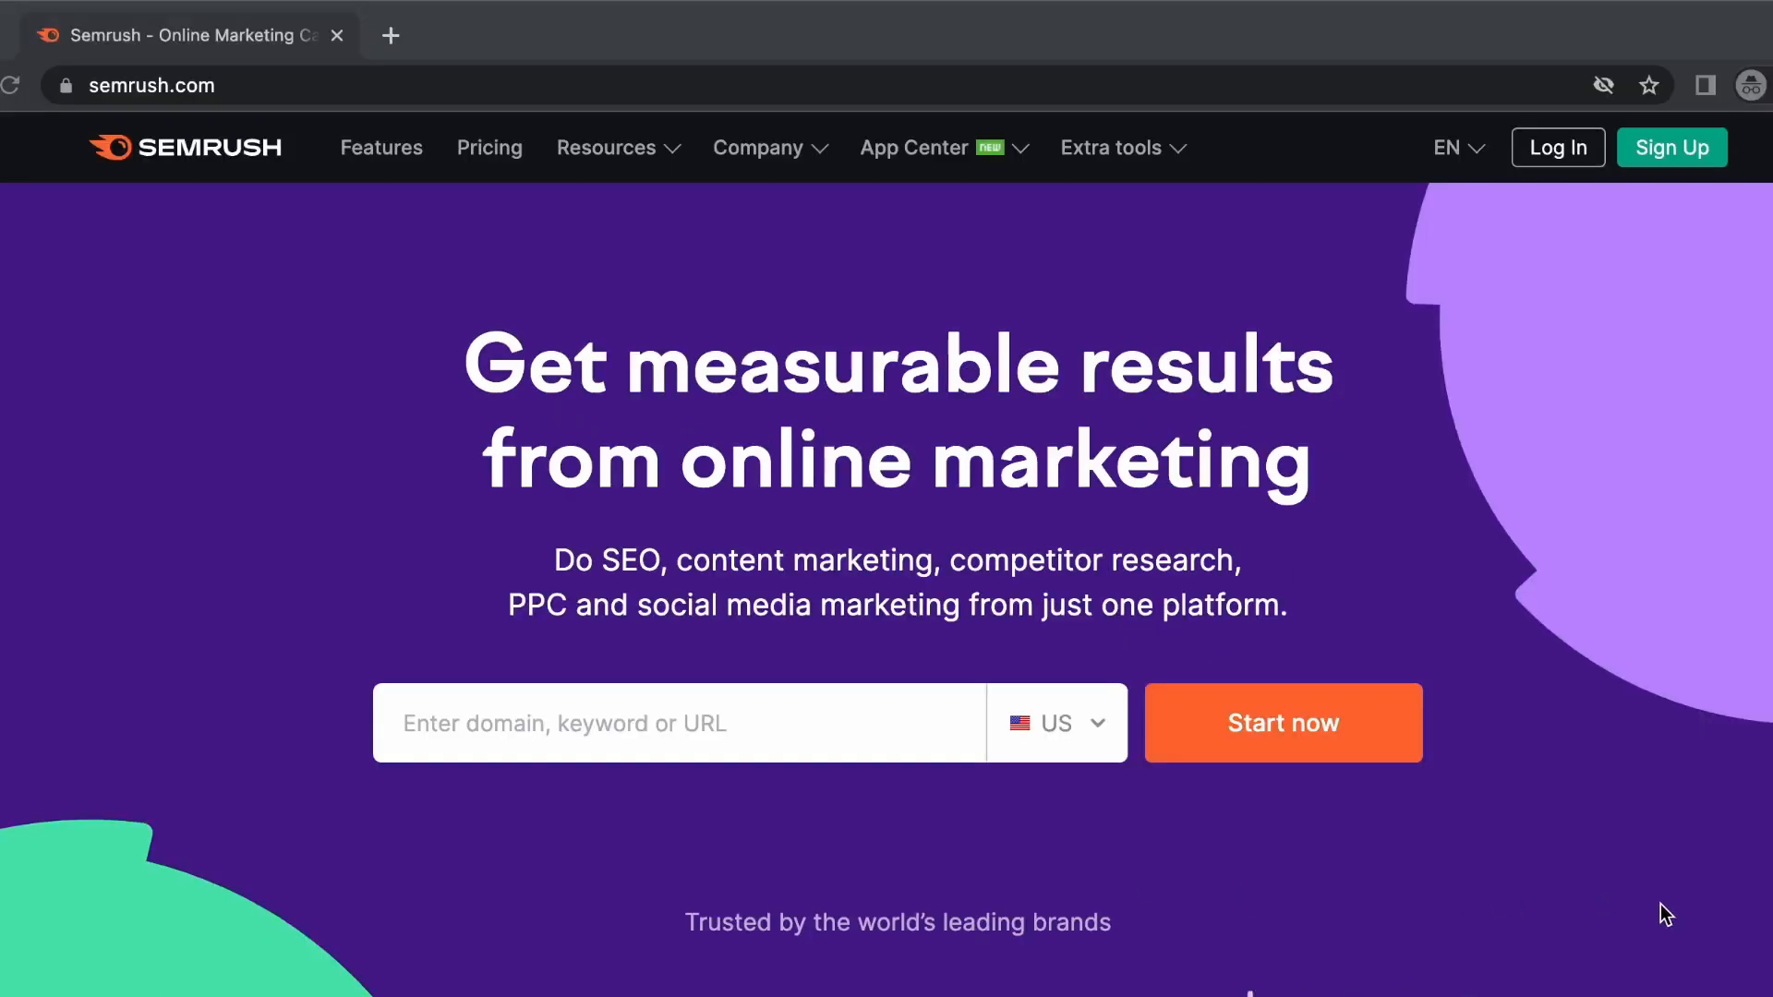
Step: Start signing up for a Semrush account from the home page
{"action": "left_click", "coordinate": [1660, 905]}
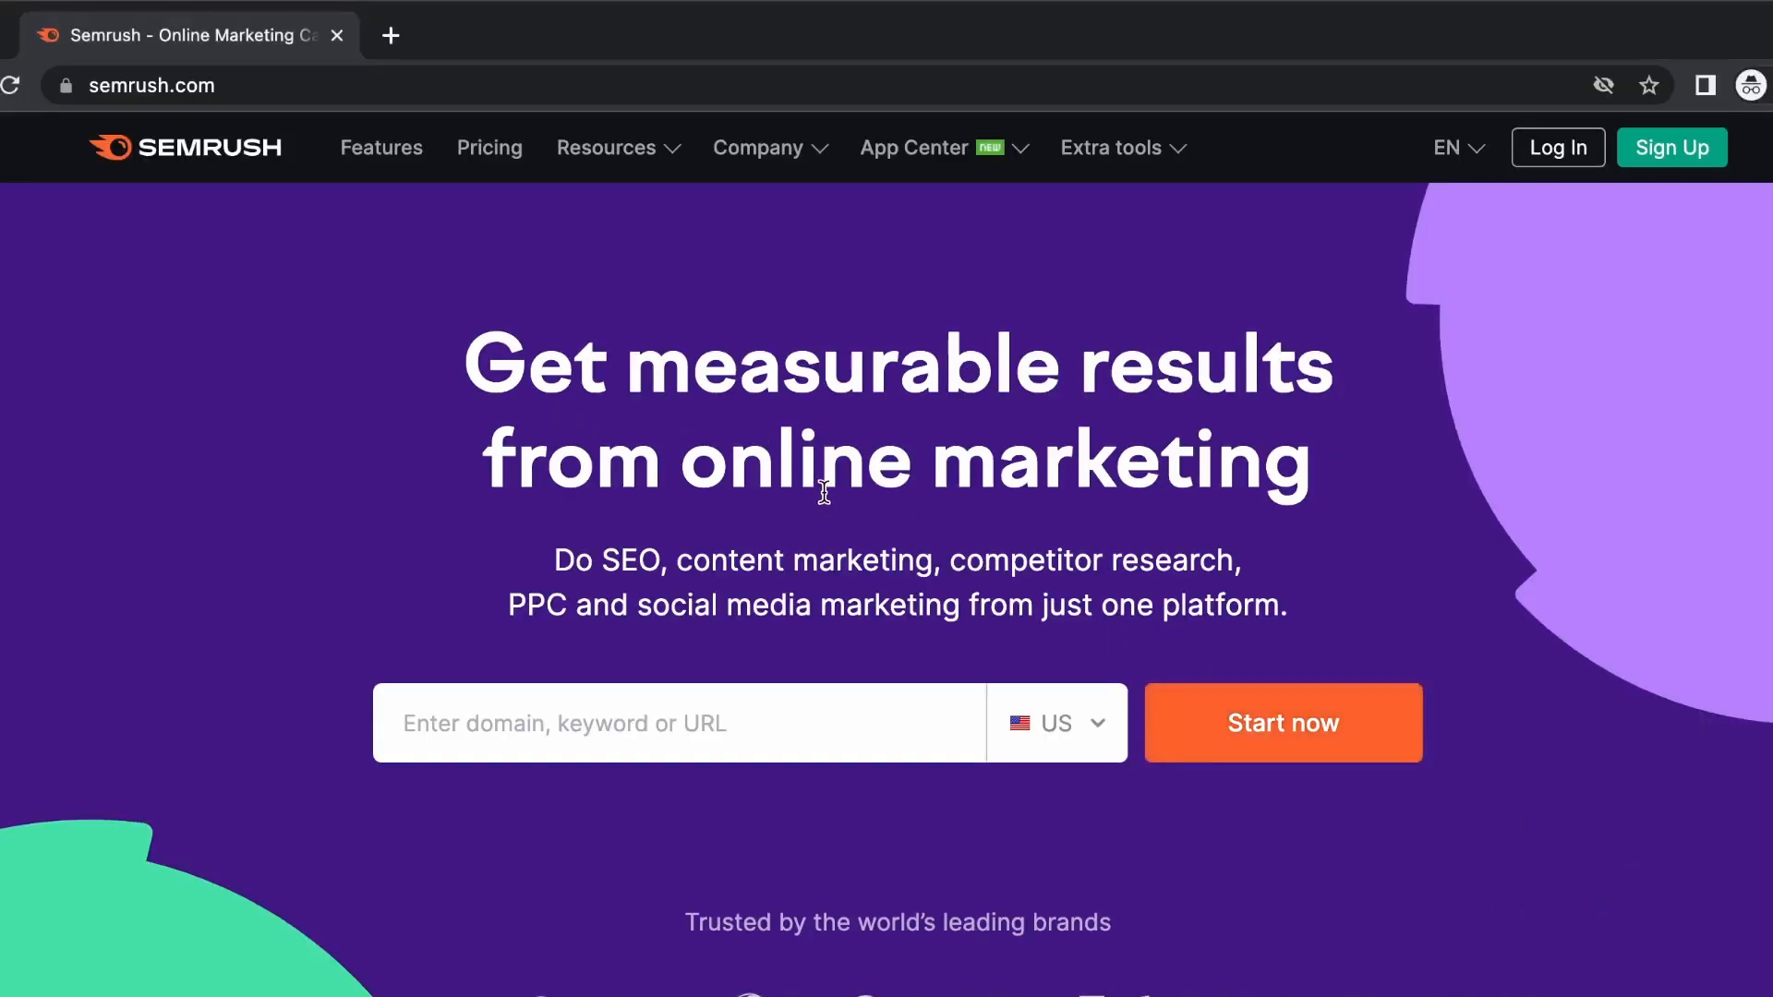
{"action": "left_click", "coordinate": [1709, 150]}
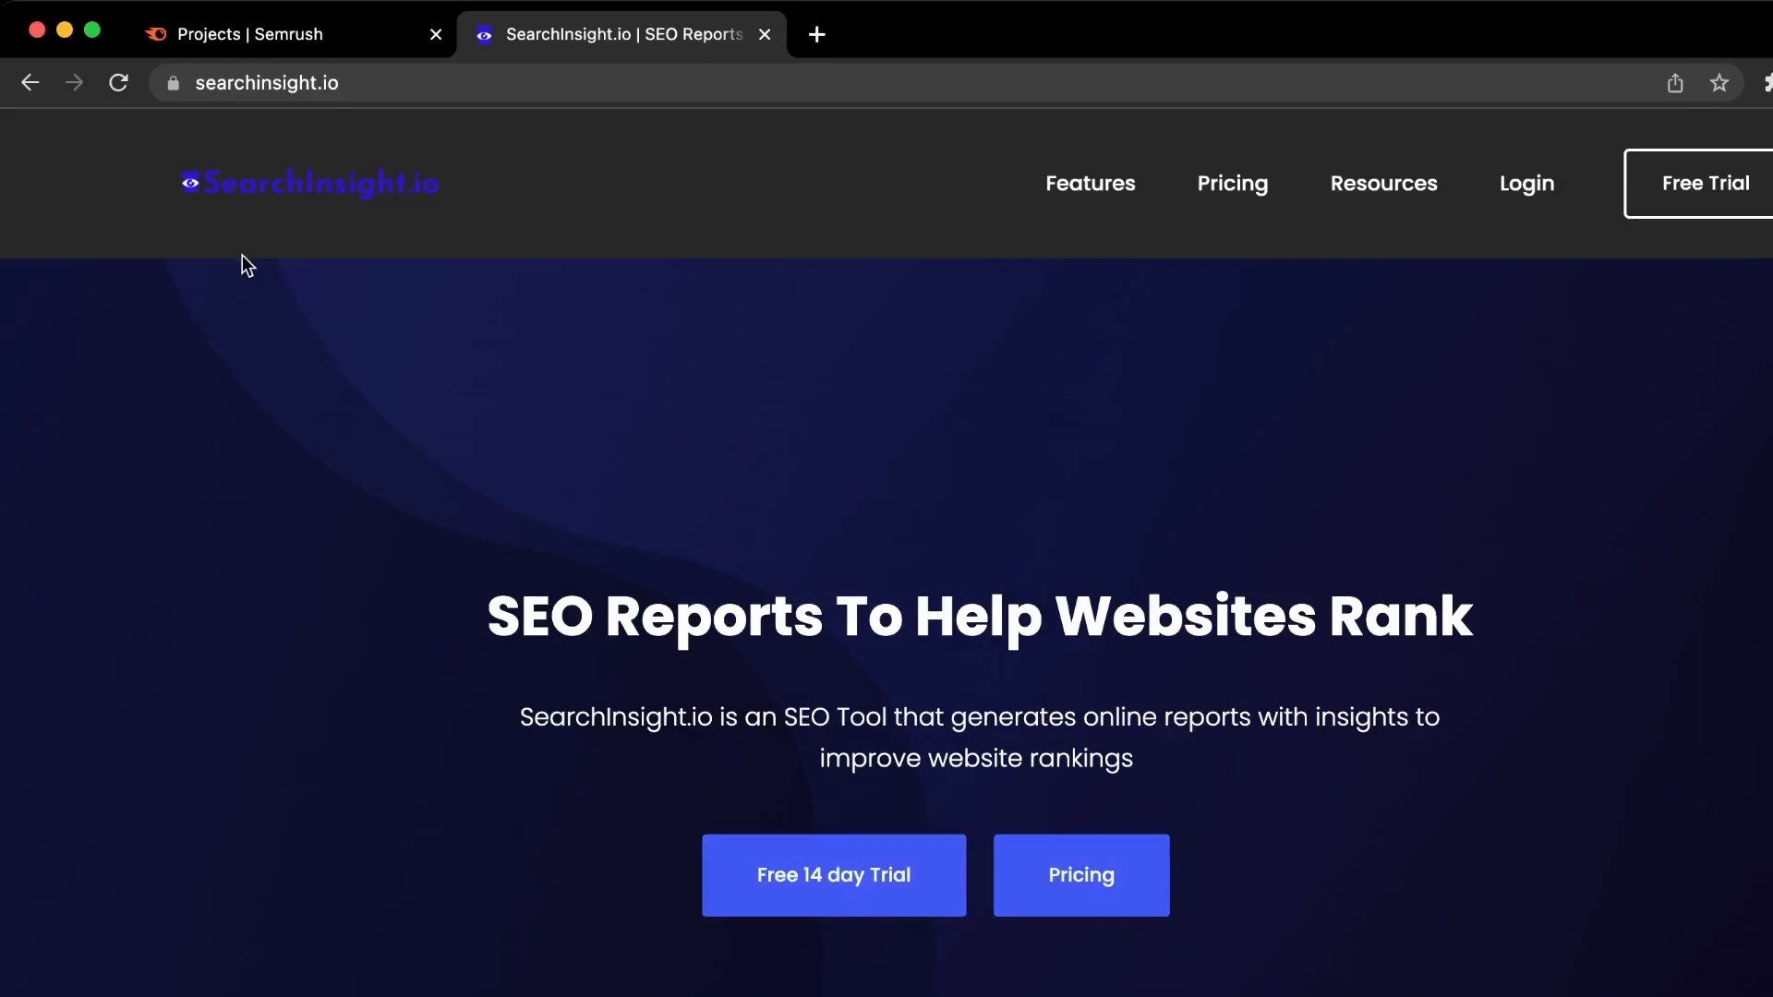
Step: Create a project named Search Insight for the domain searchinsight.io, using the address copied from the open site
{"action": "left_click", "coordinate": [314, 80]}
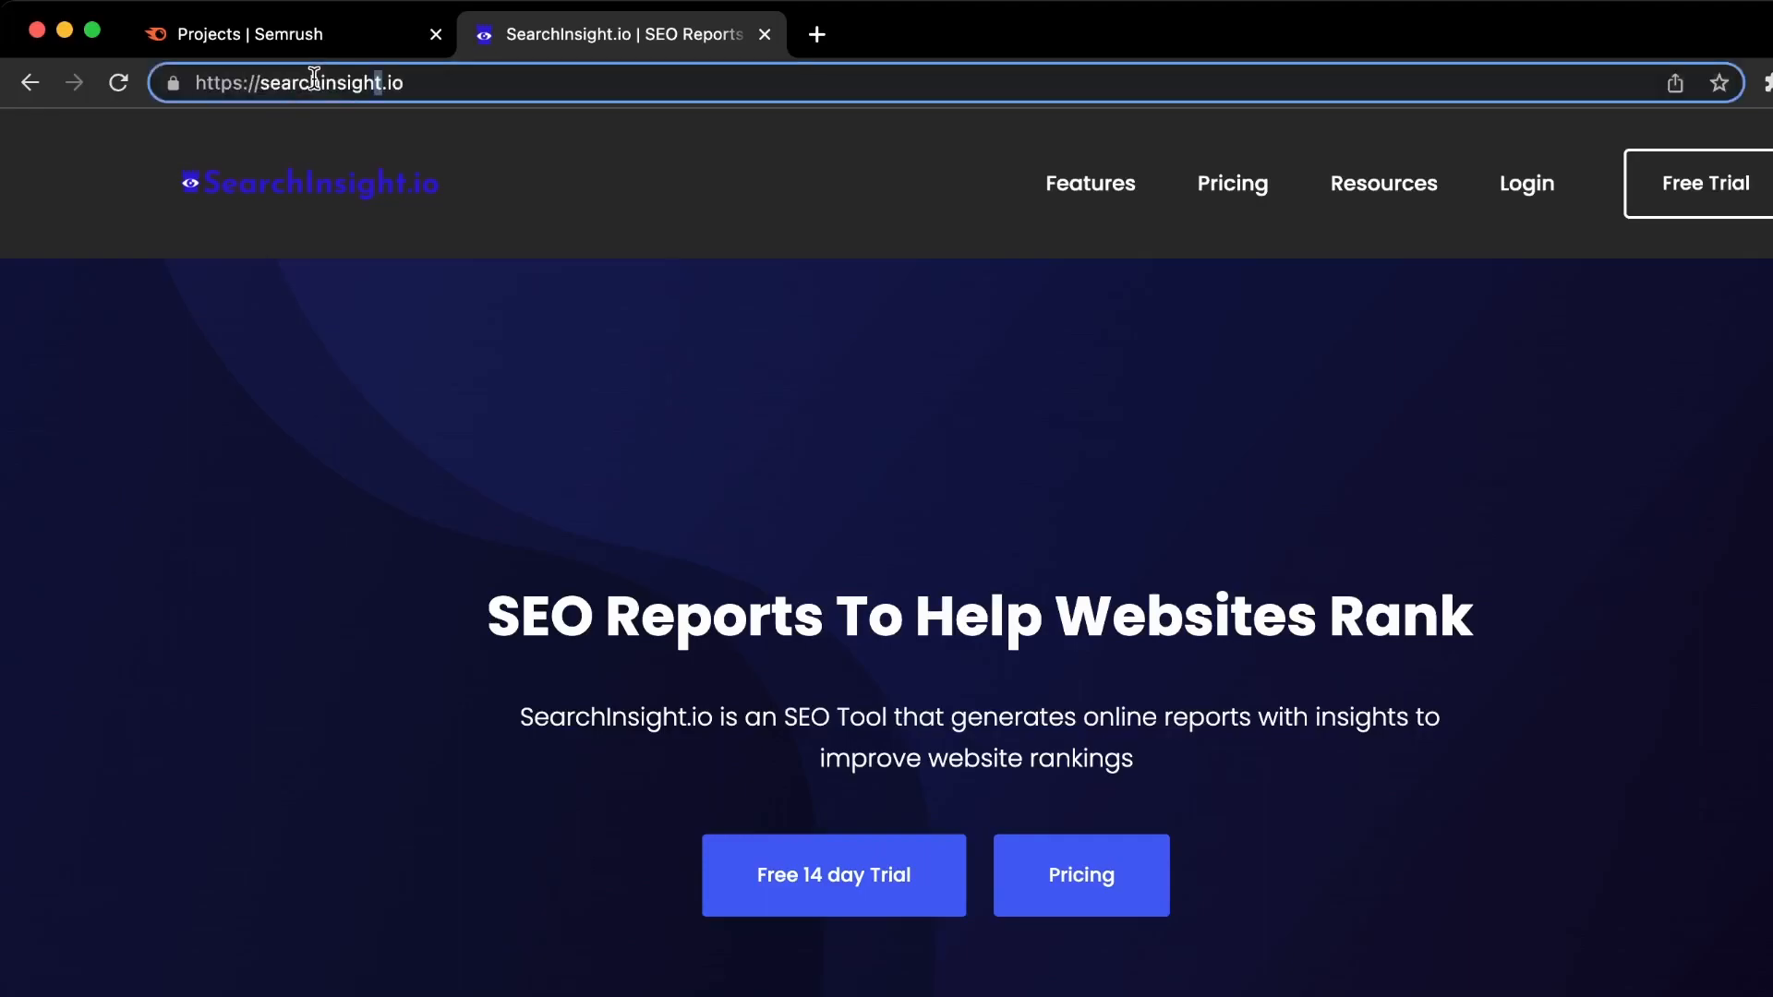
{"action": "triple_click", "coordinate": [315, 80]}
{"action": "key", "text": "super+c"}
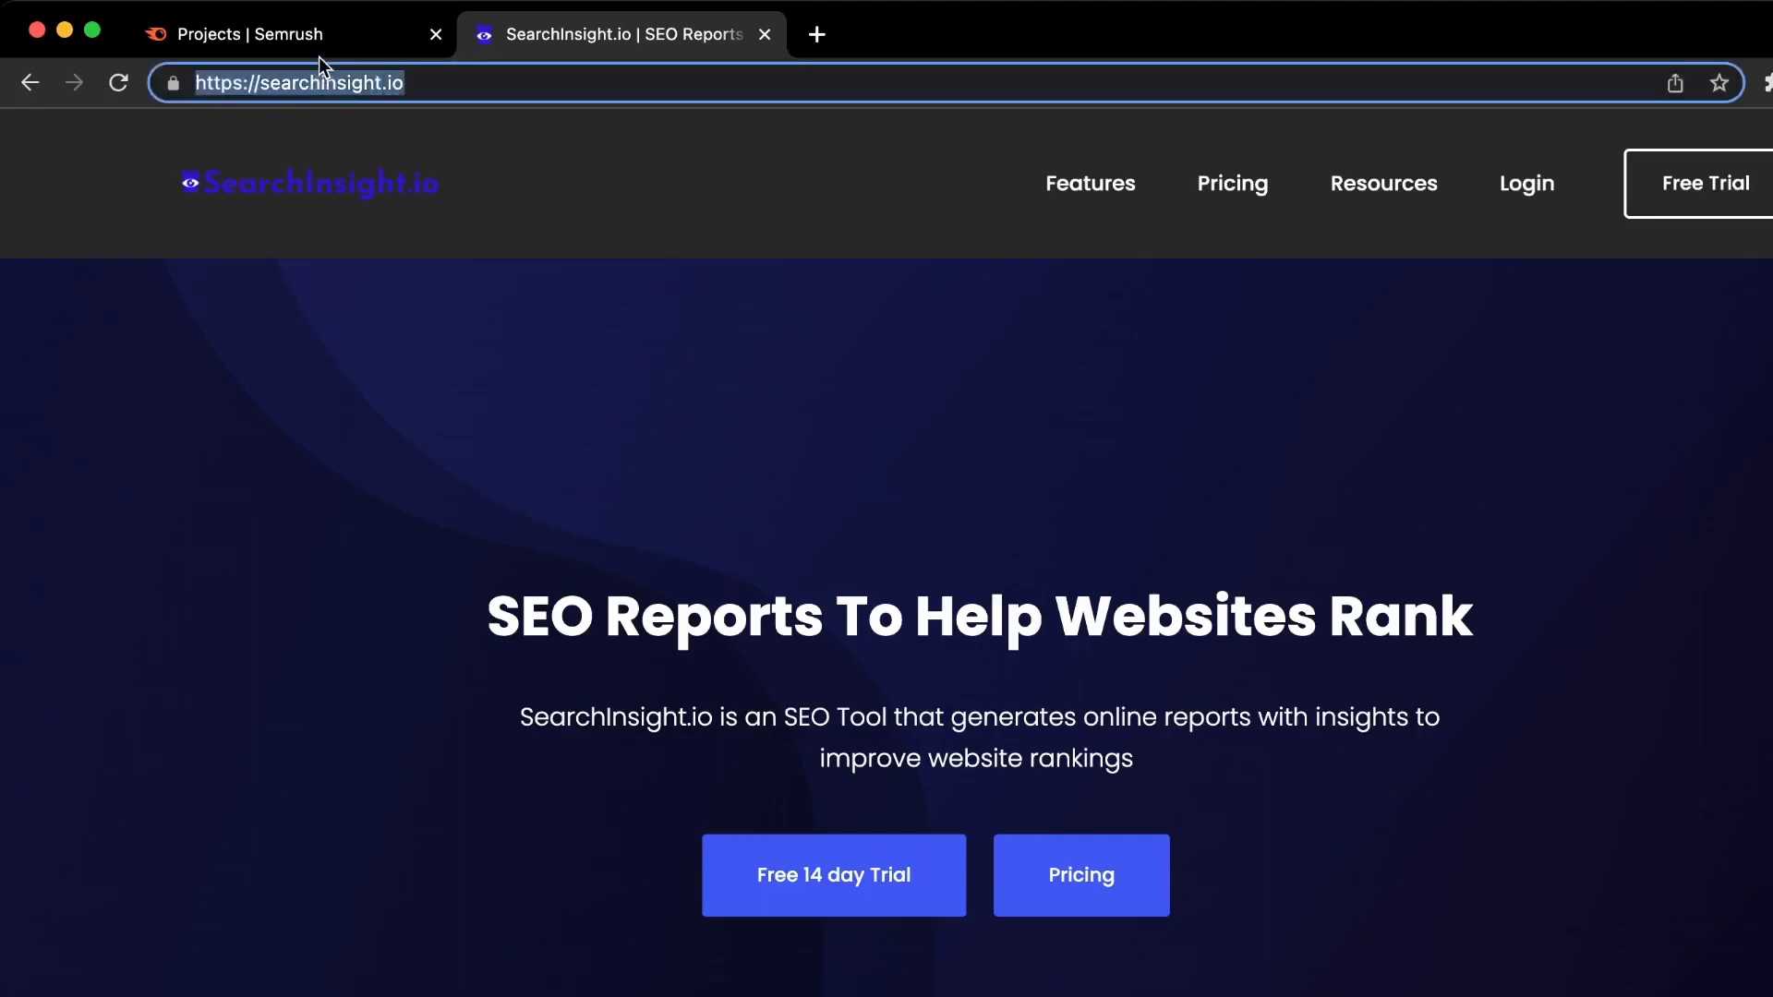
{"action": "left_click", "coordinate": [320, 50]}
{"action": "key", "text": "super+v"}
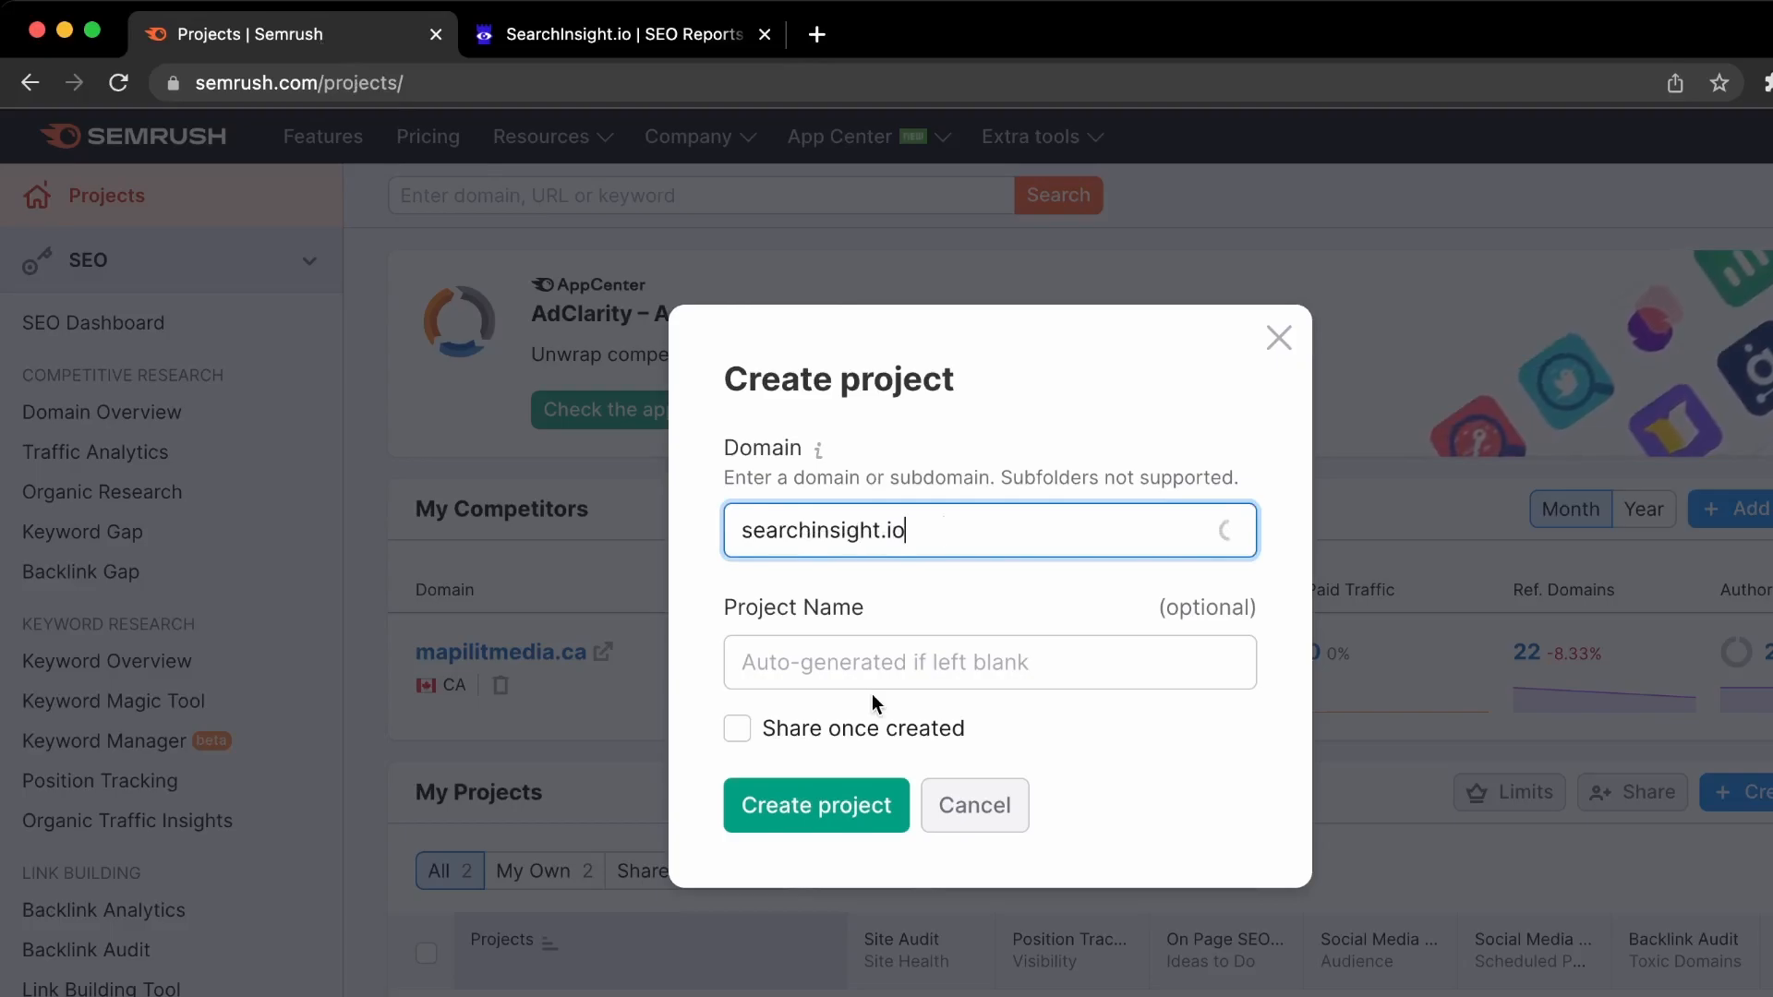
{"action": "left_click", "coordinate": [946, 665]}
{"action": "type", "text": "Search Insight"}
{"action": "left_click", "coordinate": [836, 809]}
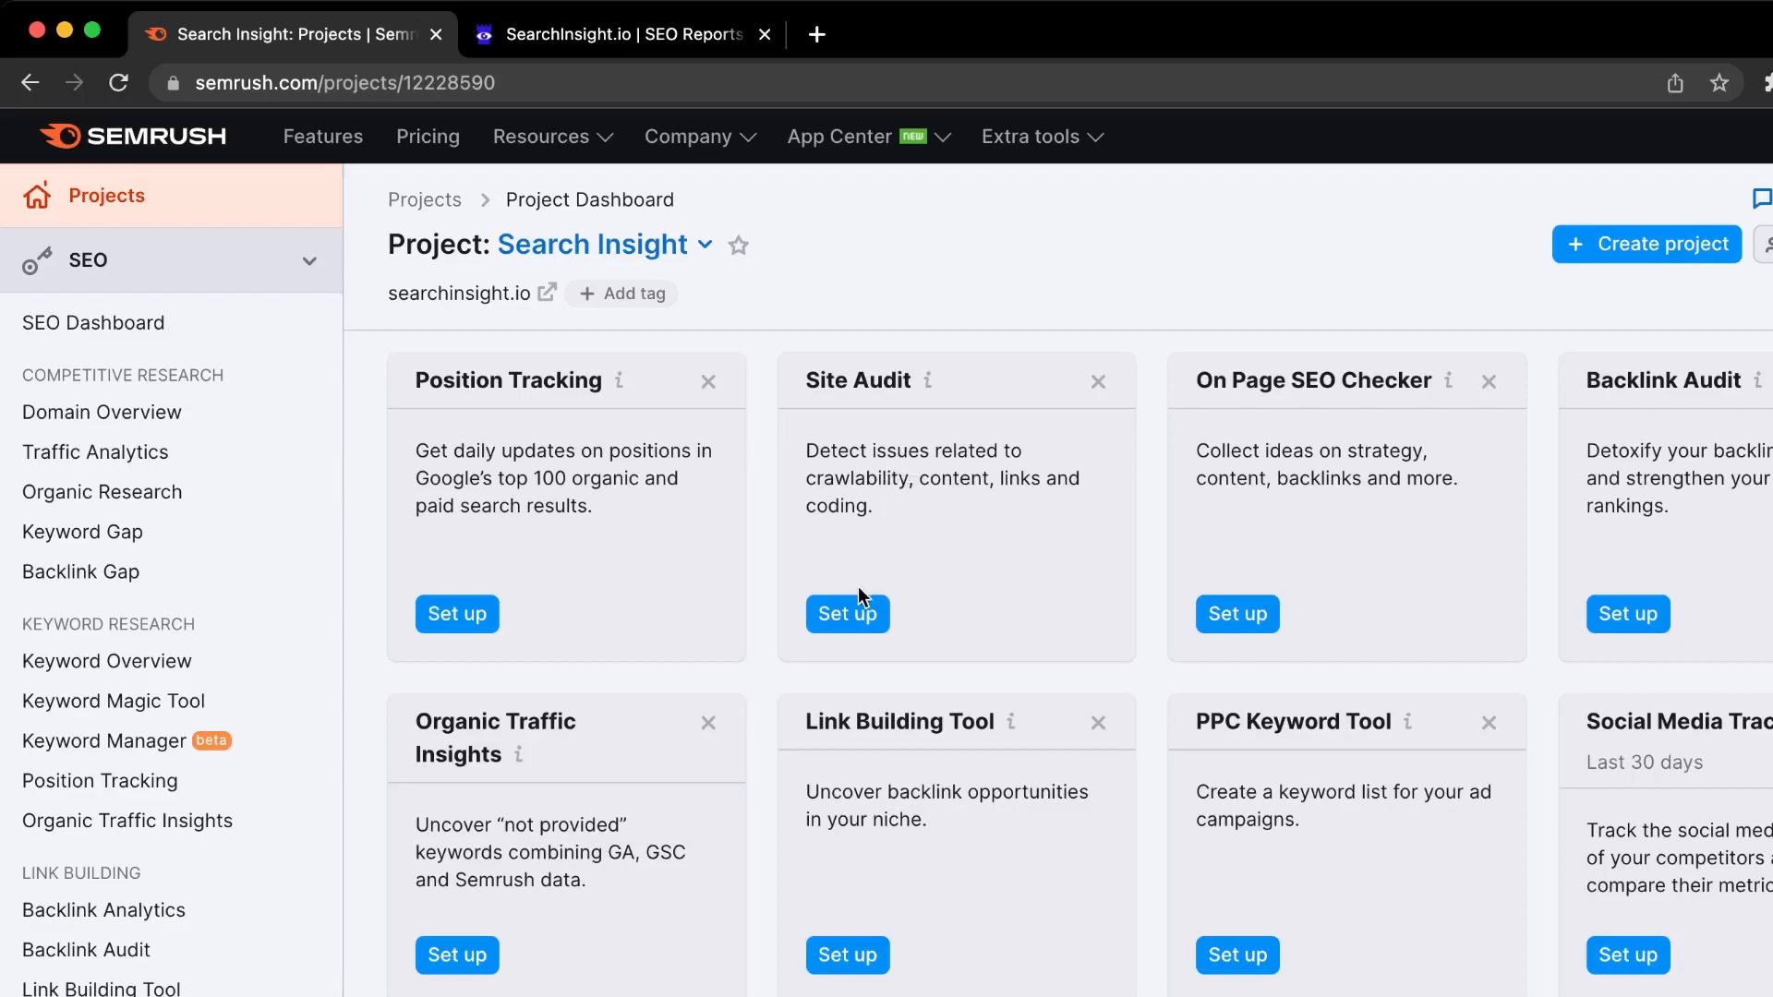
Step: Set up a site audit for the Search Insight project and return to its dashboard to check the crawl progress
{"action": "left_click", "coordinate": [868, 624]}
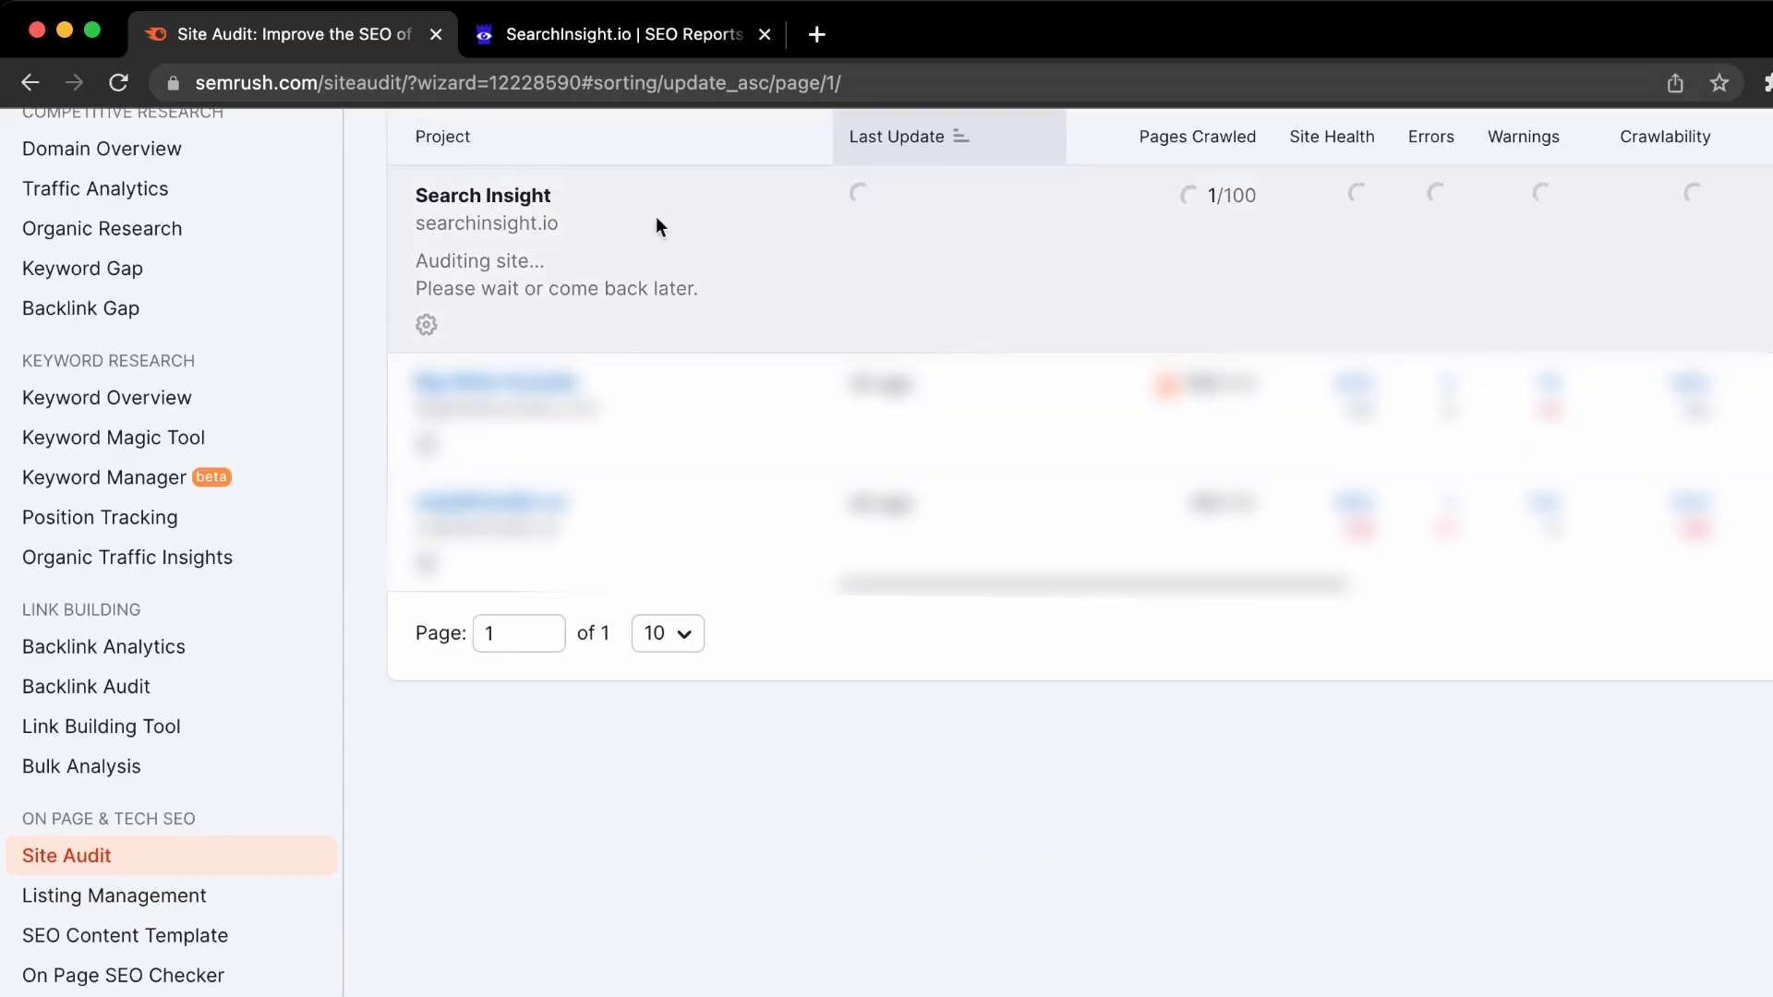
{"action": "scroll", "coordinate": [673, 318], "scroll_direction": "up", "scroll_amount": 3}
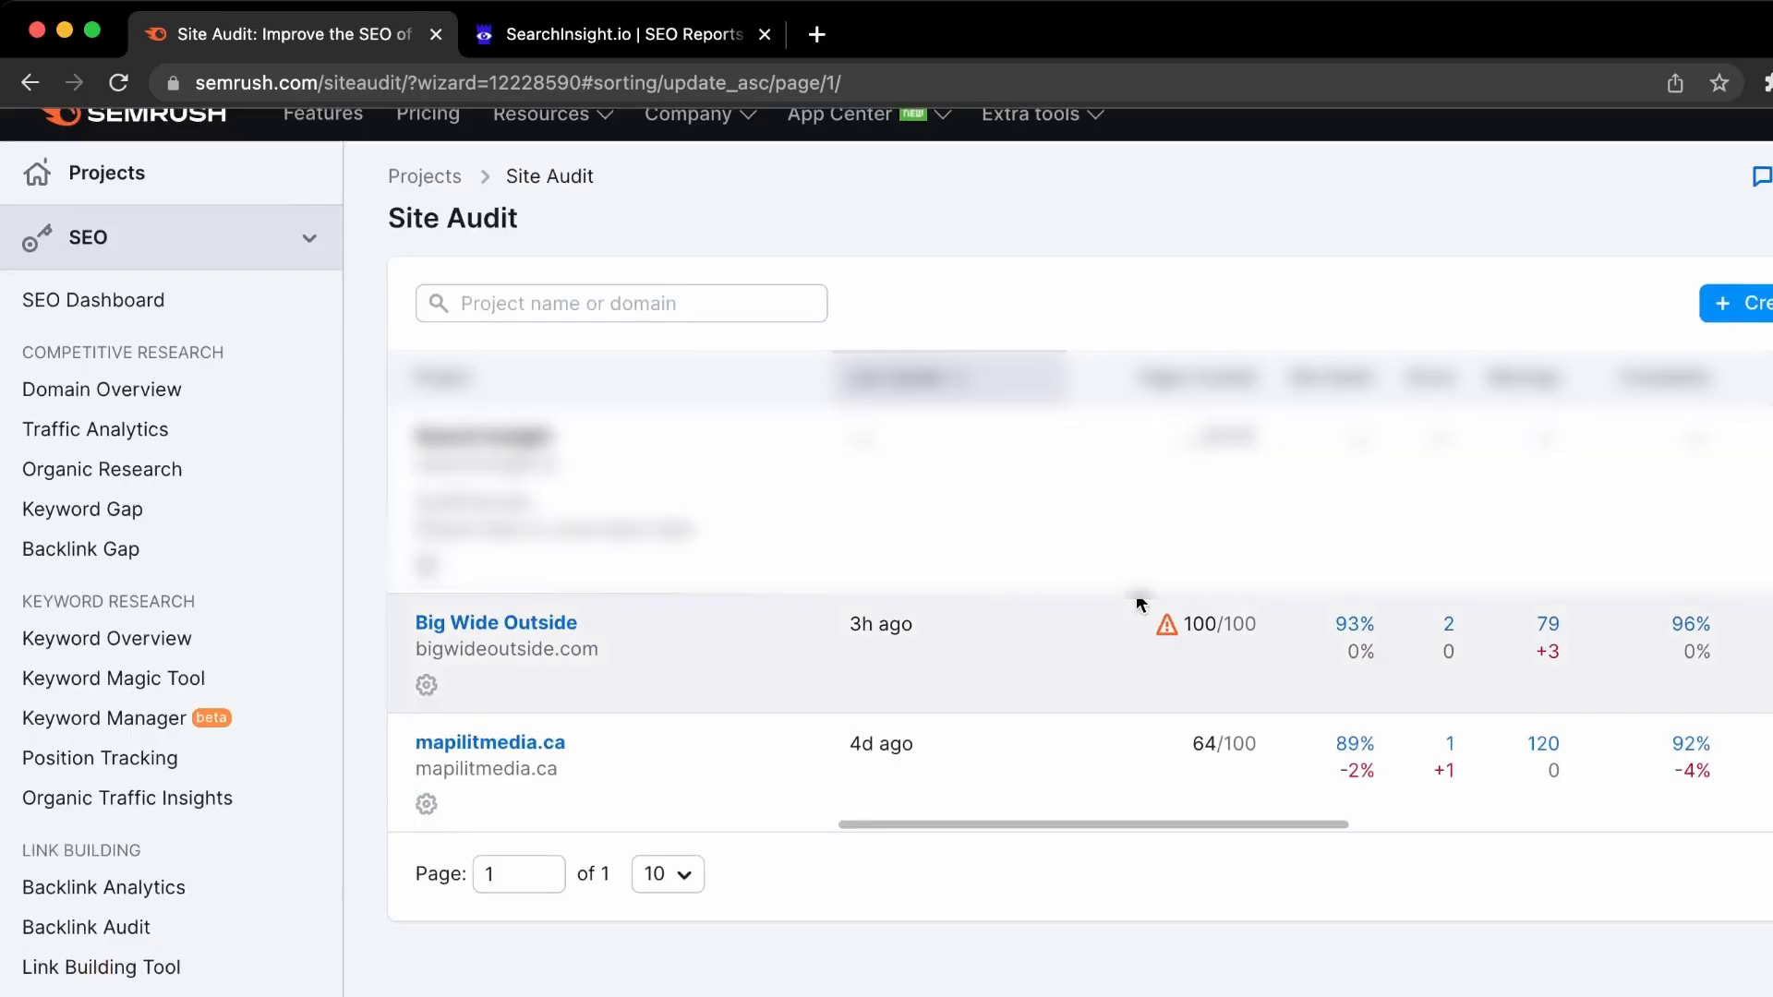
{"action": "left_click", "coordinate": [107, 302]}
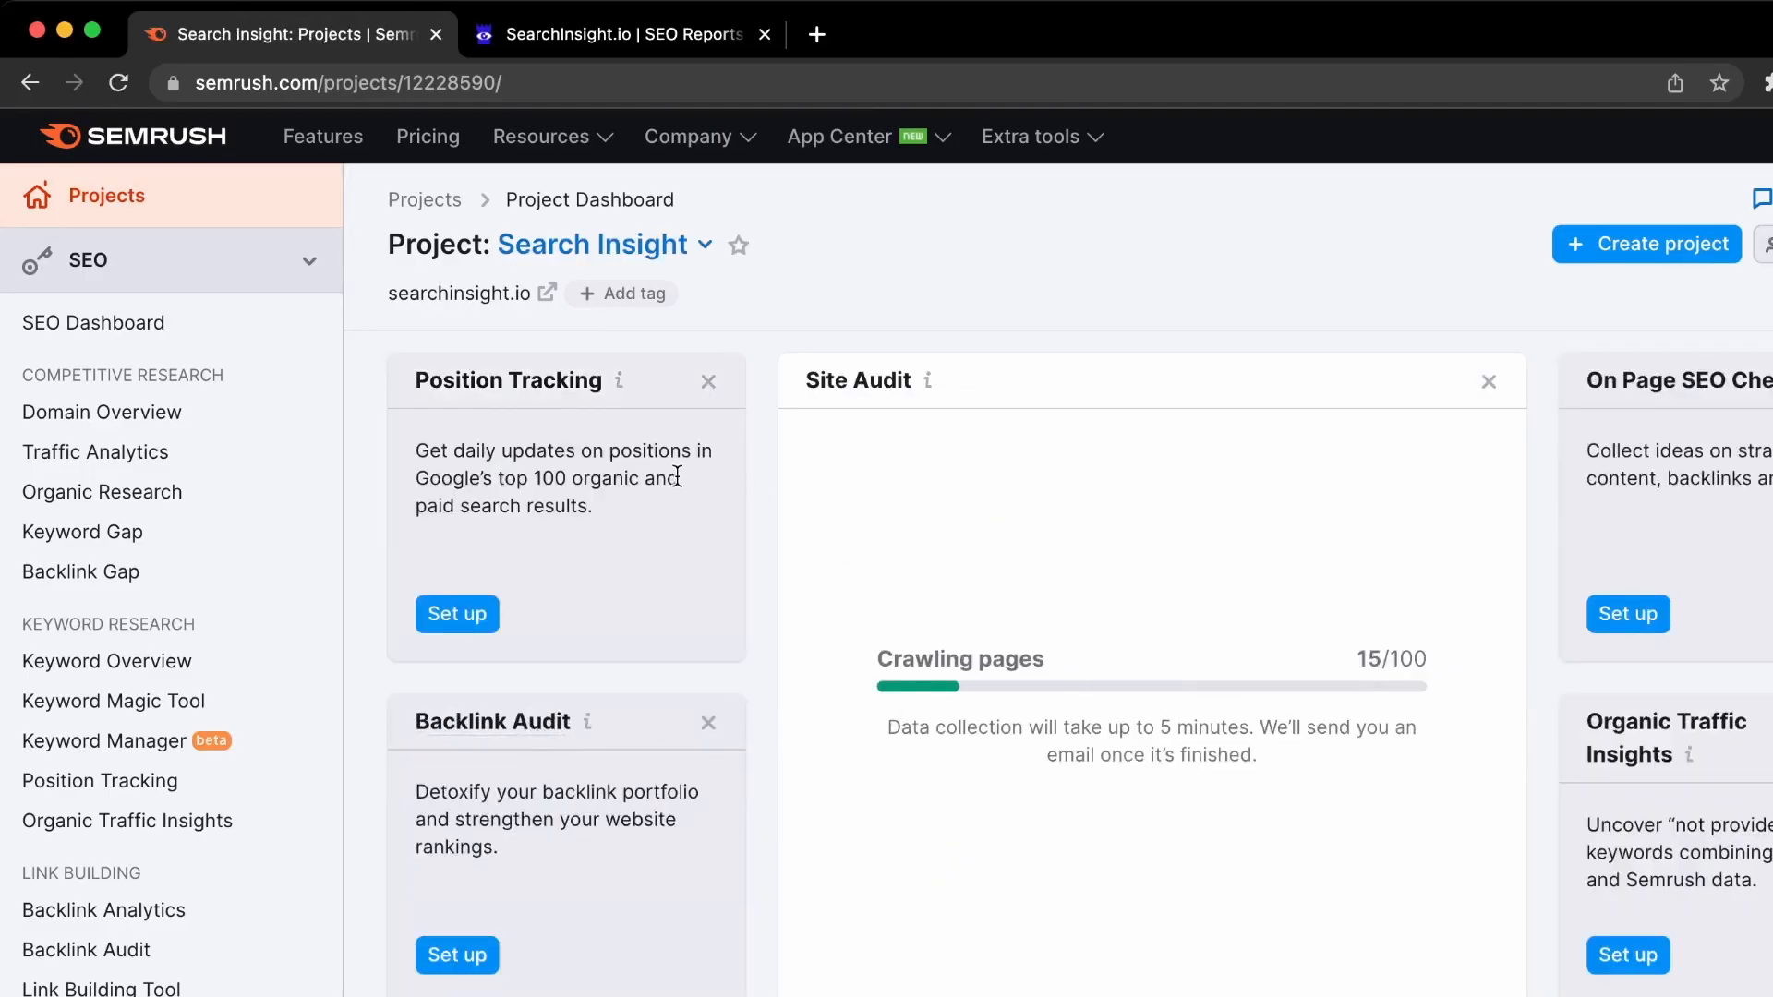
{"action": "scroll", "coordinate": [671, 464], "scroll_direction": "down", "scroll_amount": 1}
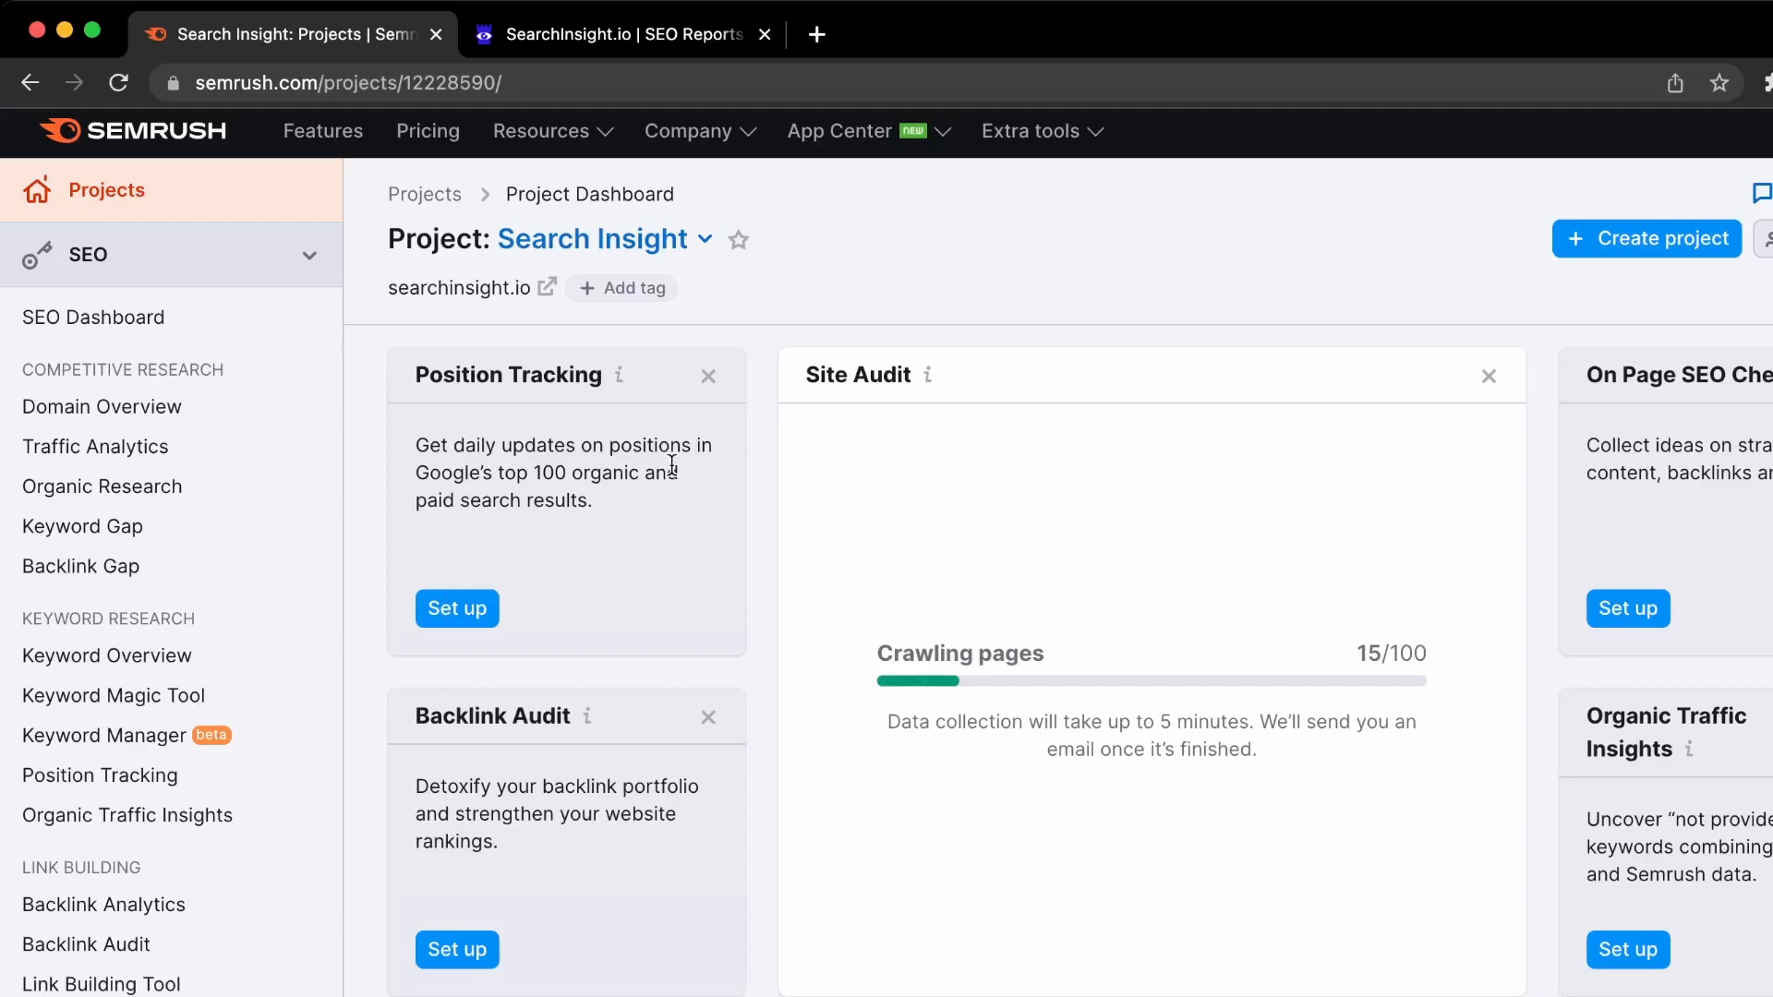
Step: Run a worldwide Domain Overview for searchinsight.io and review its authority, traffic, backlink and organic research sections
{"action": "left_click", "coordinate": [173, 412]}
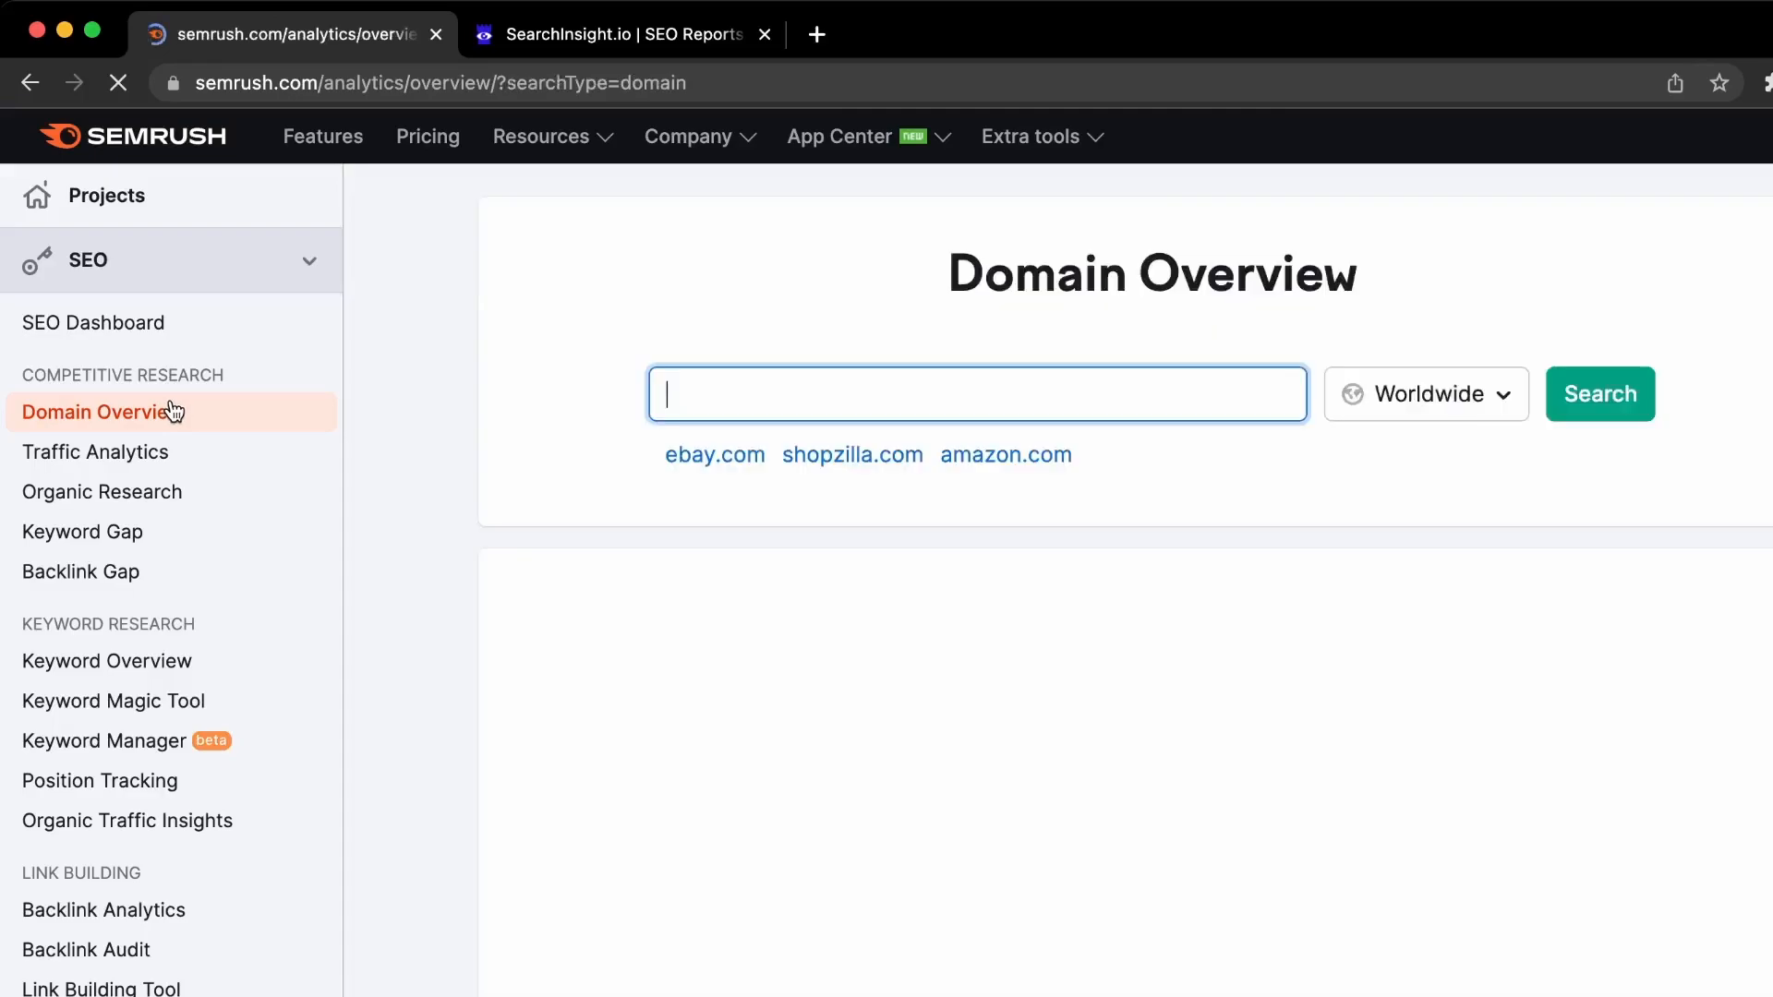
{"action": "type", "text": "searchinsight.io"}
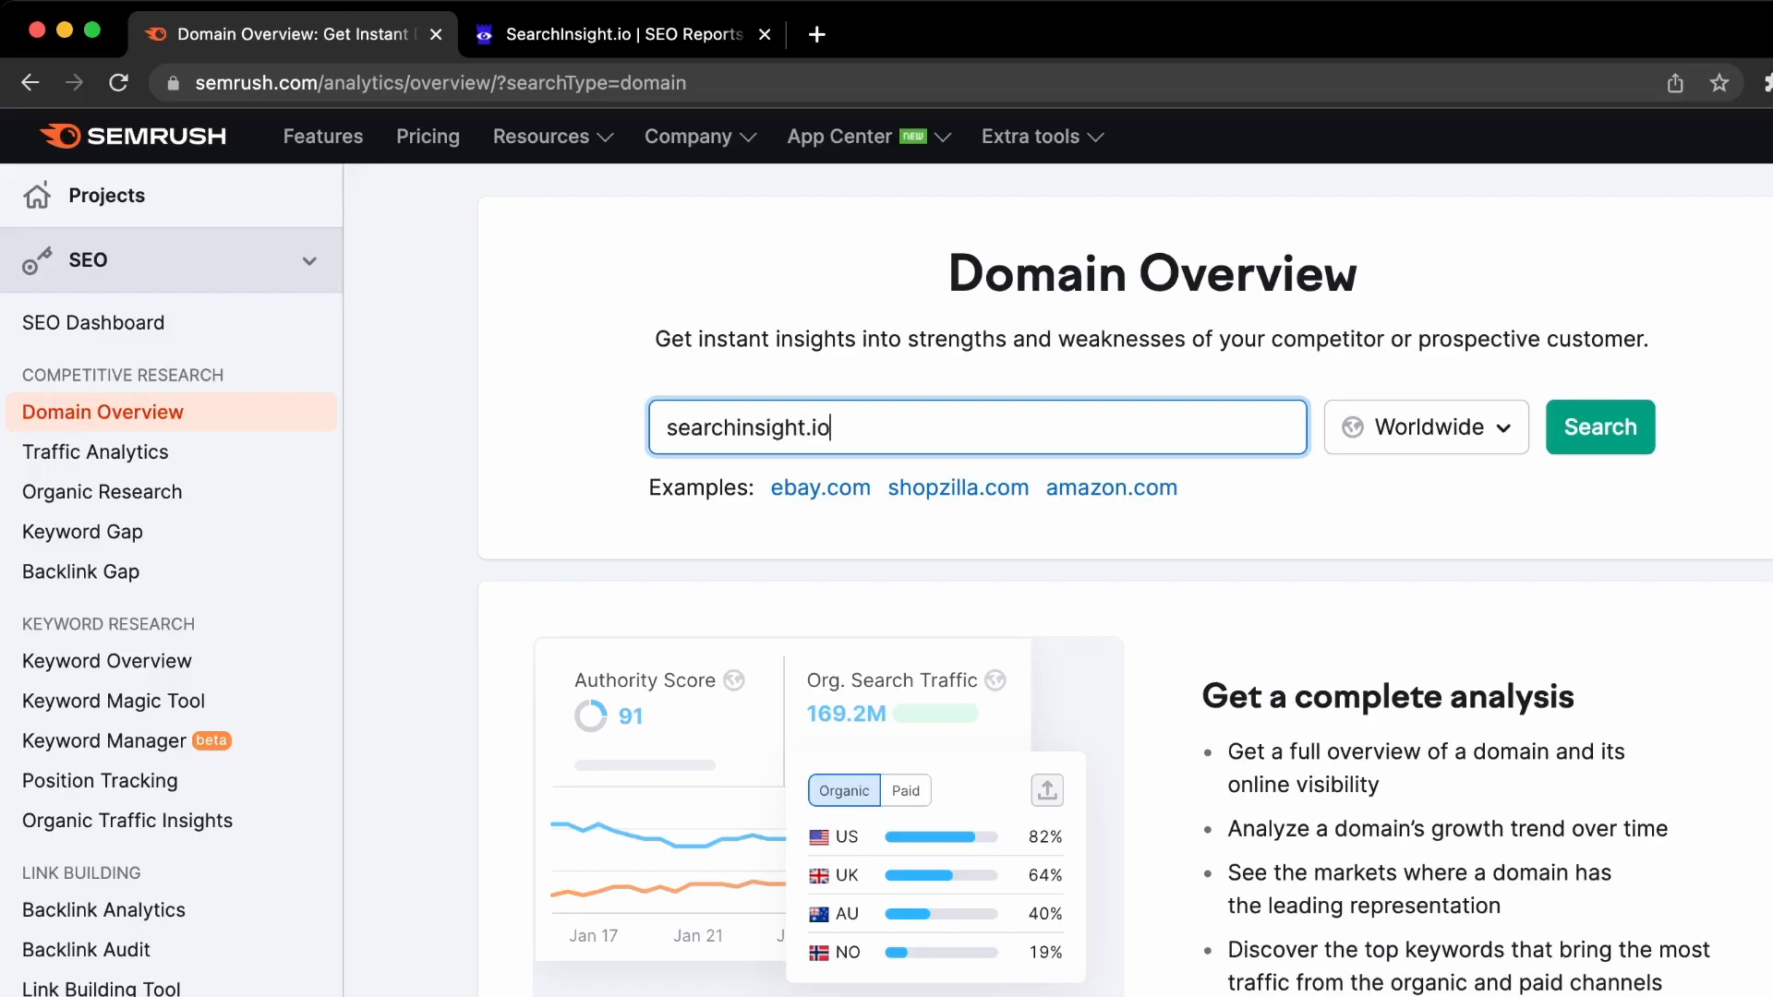
{"action": "key", "text": "Return"}
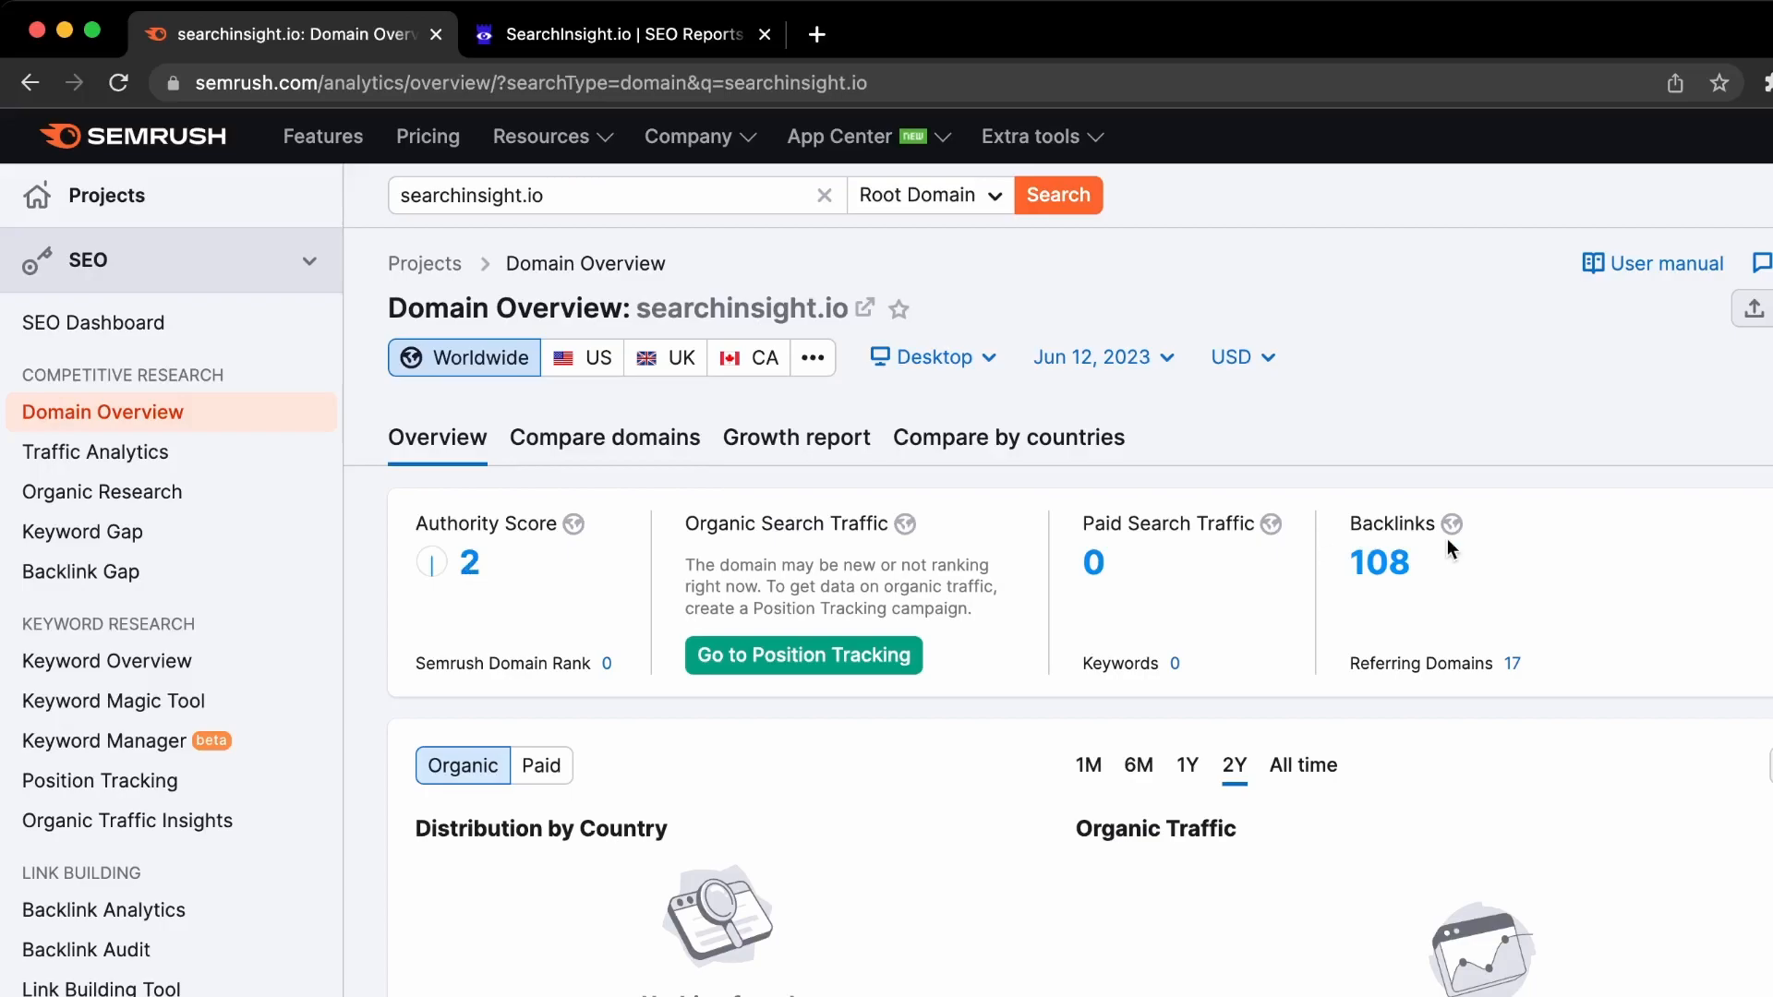
{"action": "scroll", "coordinate": [1254, 663], "scroll_direction": "down", "scroll_amount": 10}
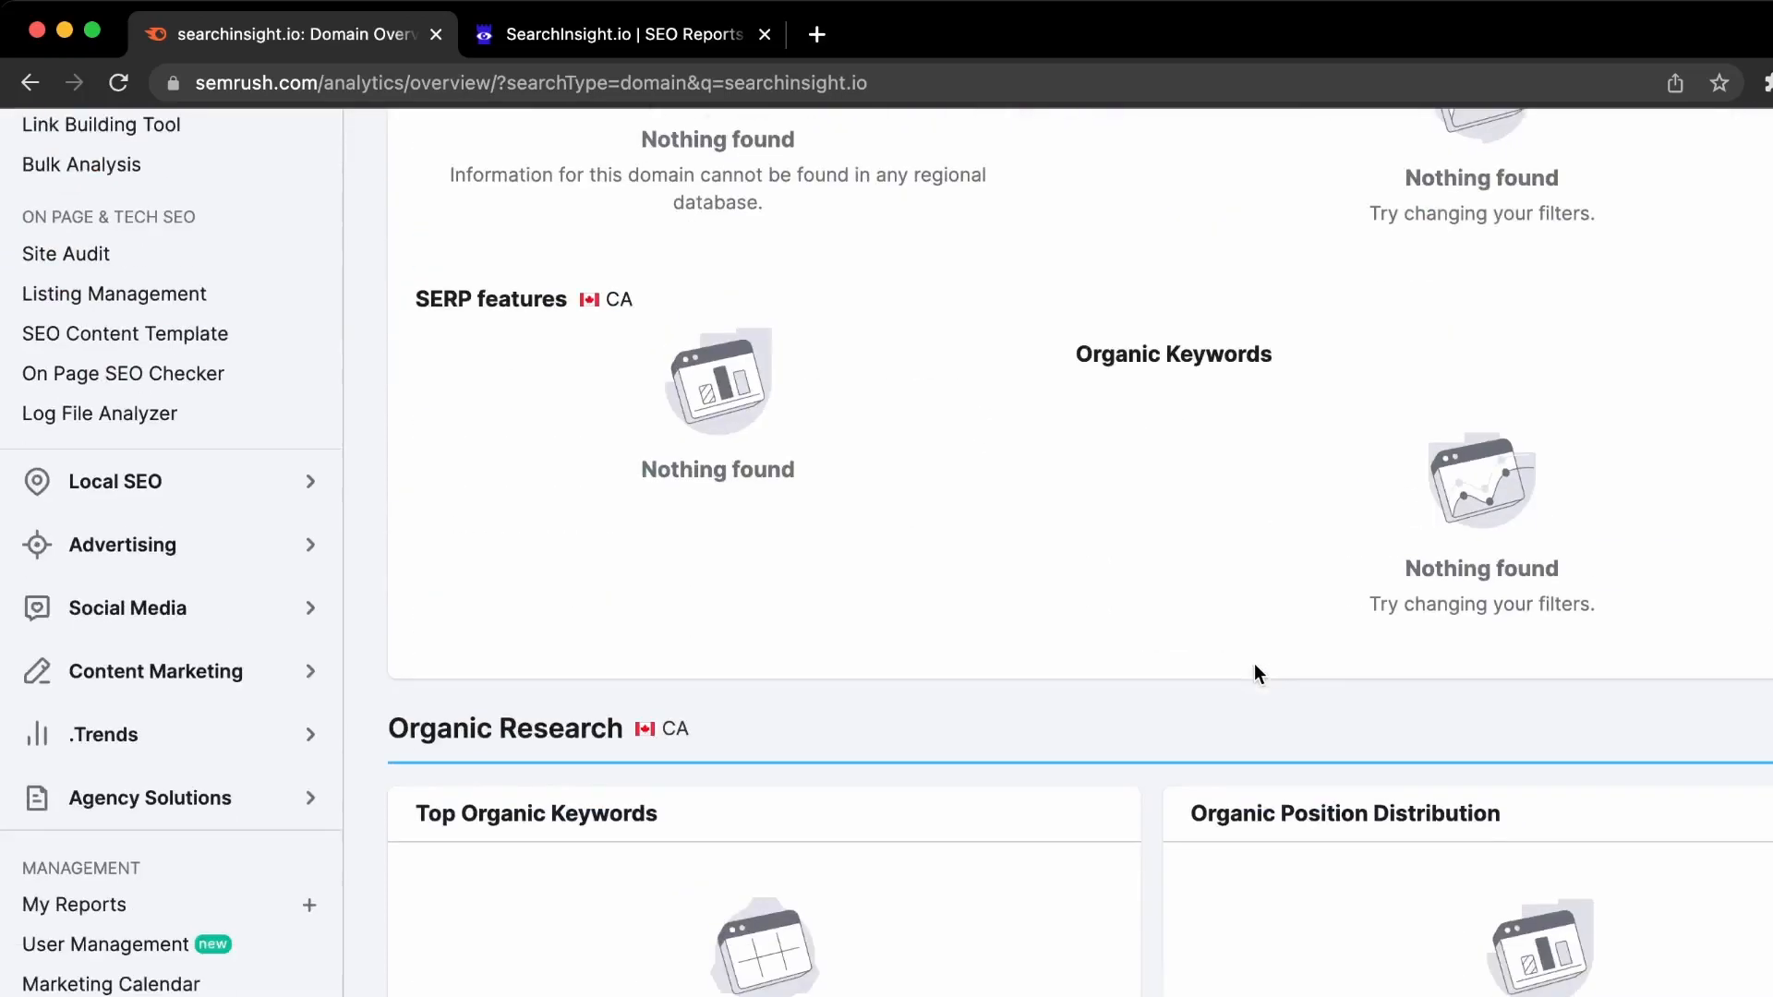
{"action": "scroll", "coordinate": [1256, 663], "scroll_direction": "up", "scroll_amount": 5}
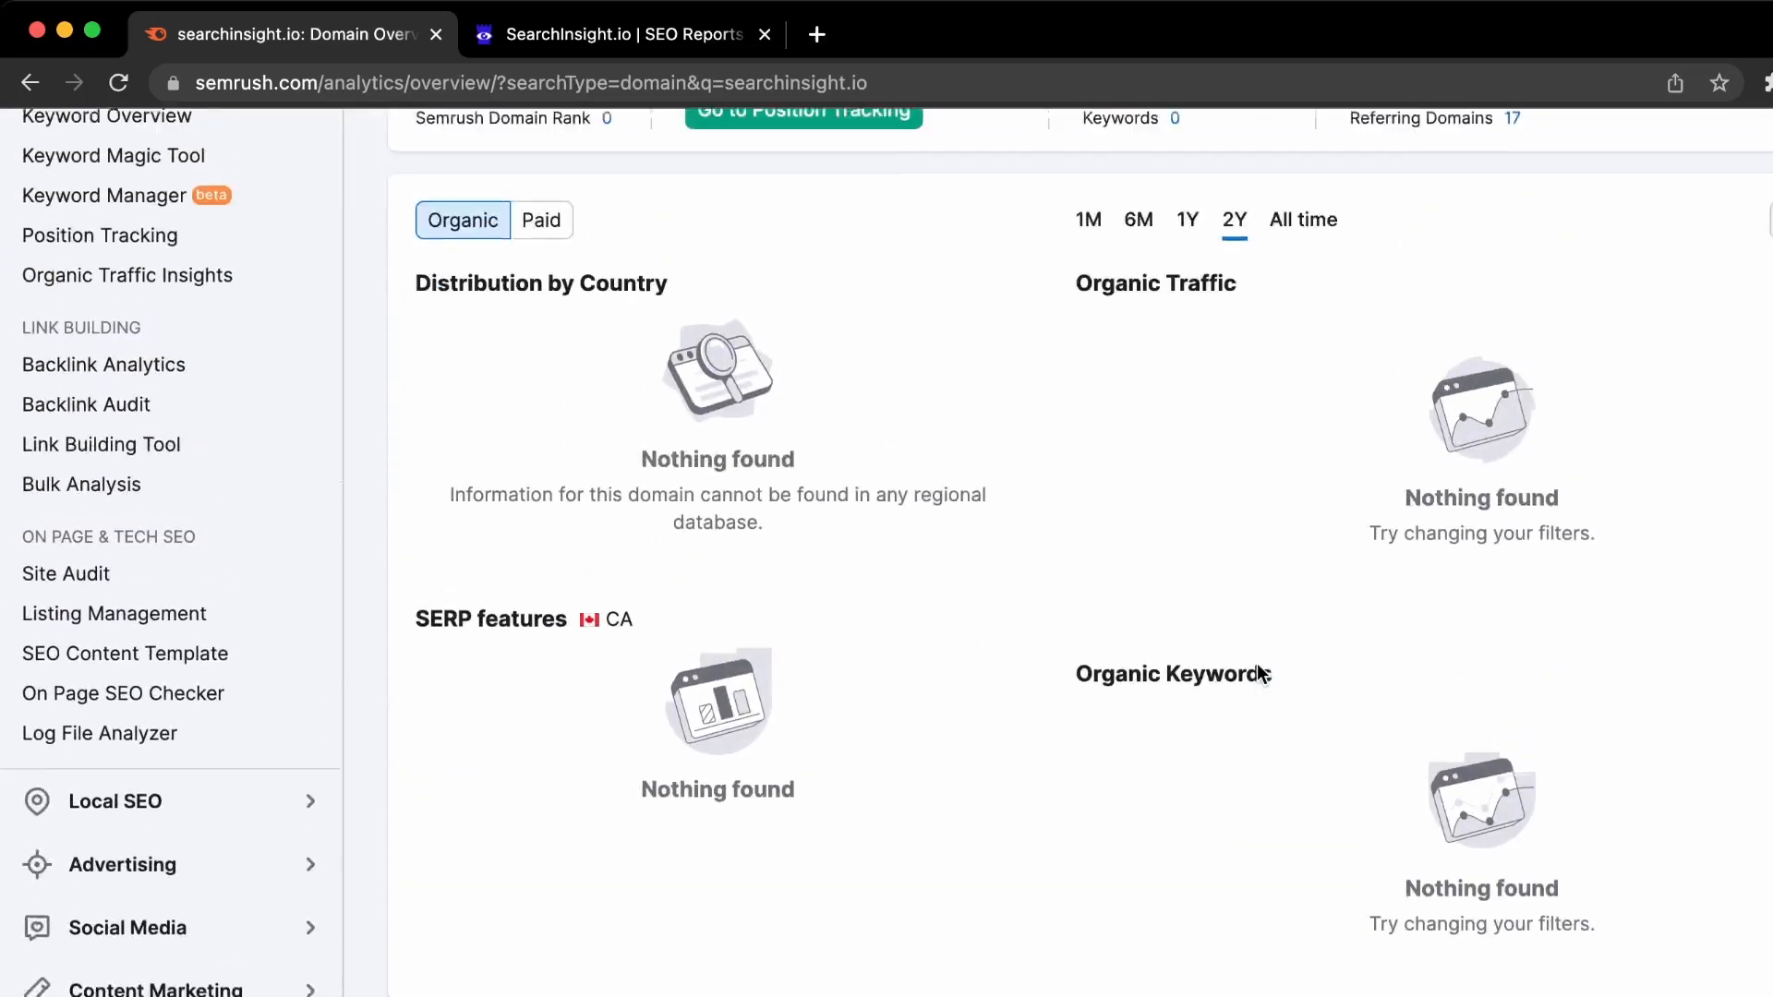
{"action": "scroll", "coordinate": [889, 660], "scroll_direction": "up", "scroll_amount": 3}
{"action": "scroll", "coordinate": [850, 732], "scroll_direction": "down", "scroll_amount": 10}
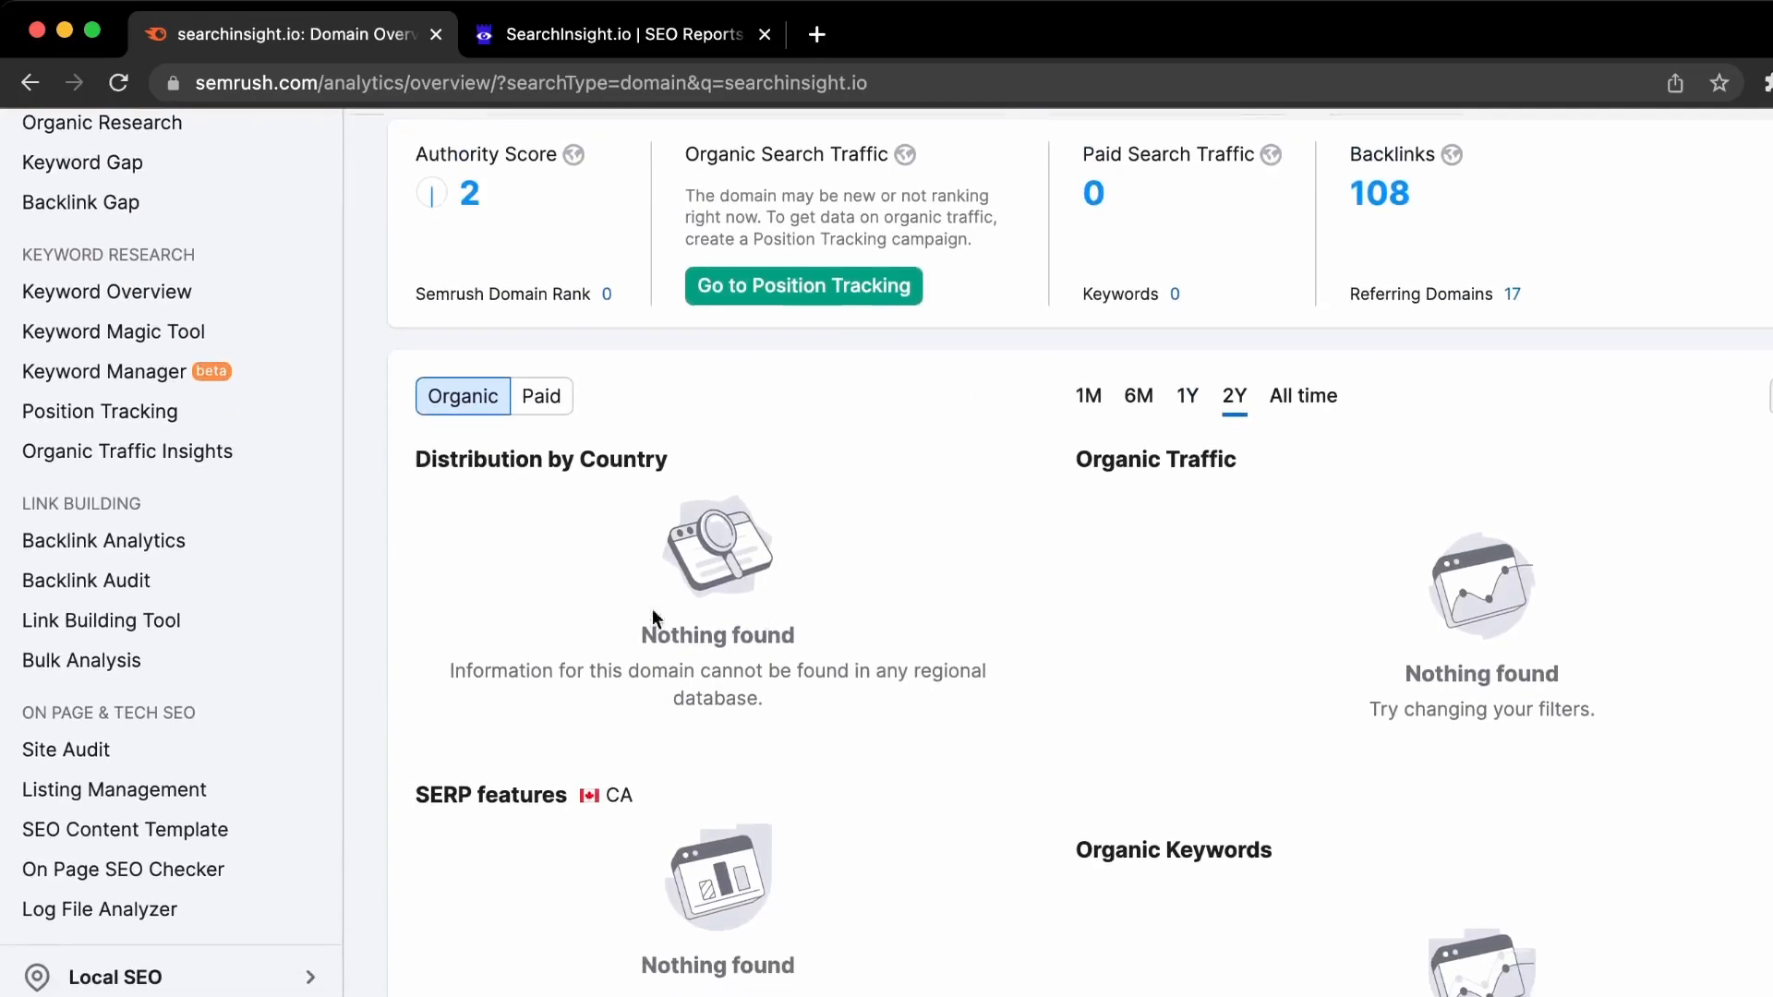
{"action": "scroll", "coordinate": [922, 581], "scroll_direction": "up", "scroll_amount": 8}
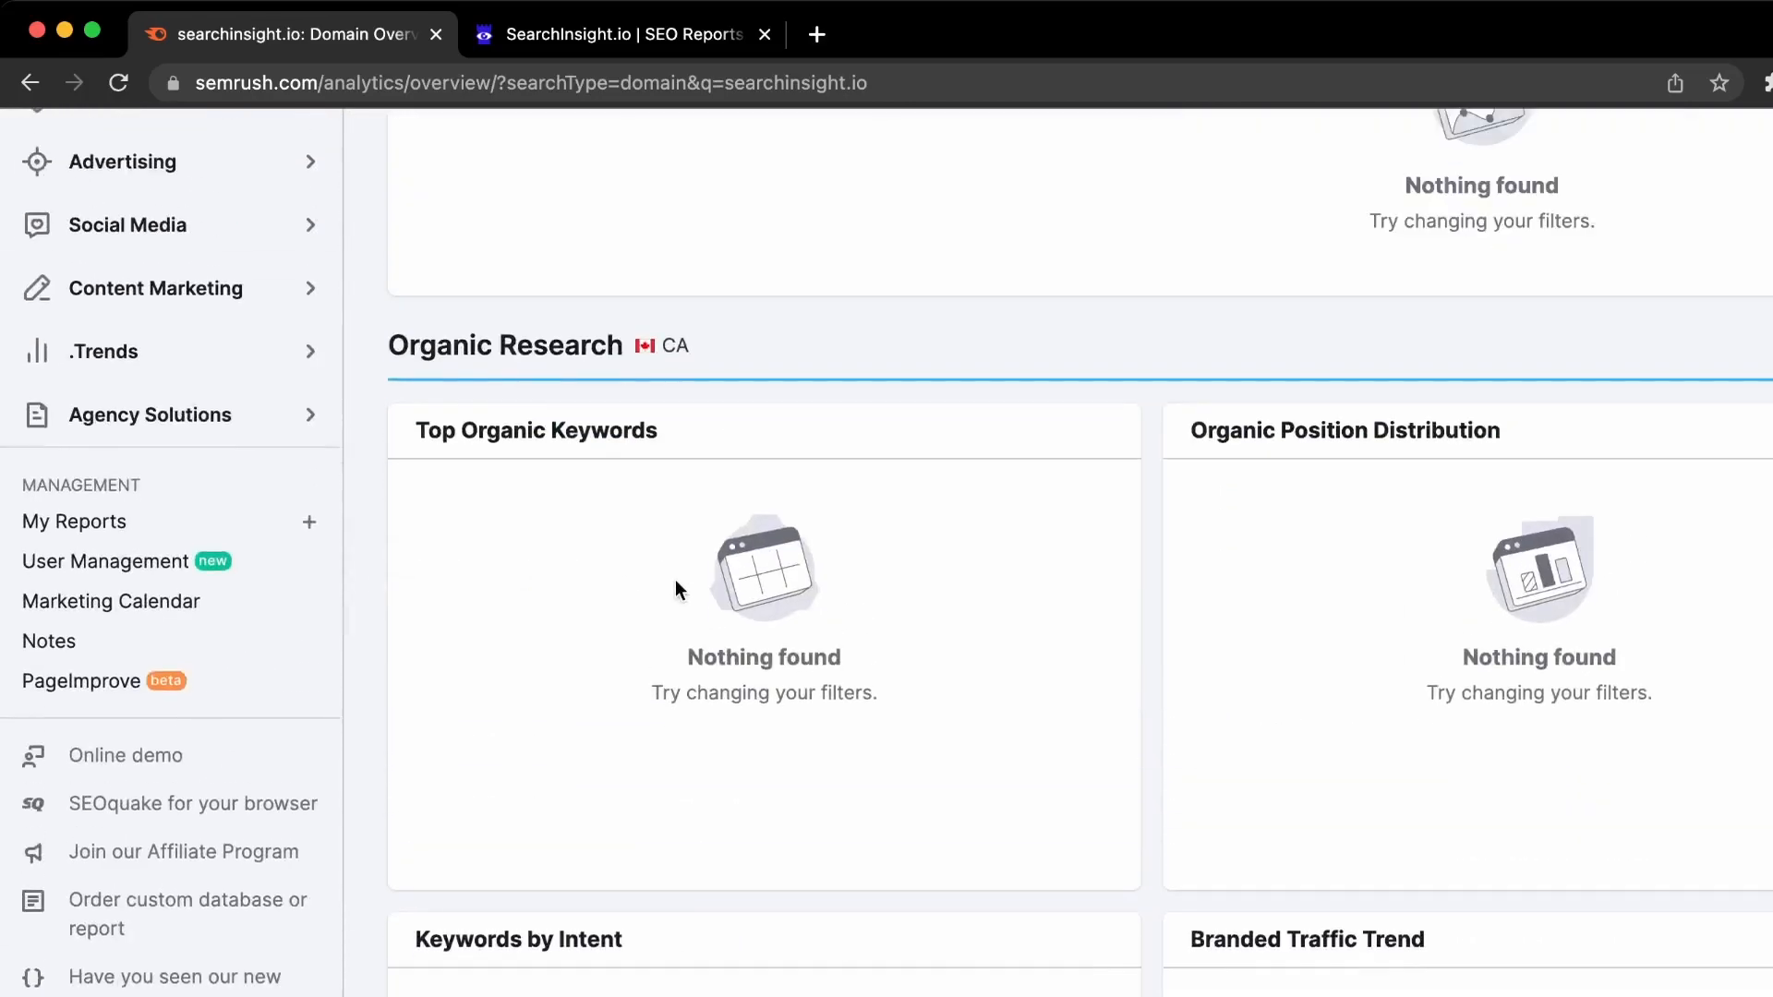
{"action": "scroll", "coordinate": [674, 579], "scroll_direction": "up", "scroll_amount": 5}
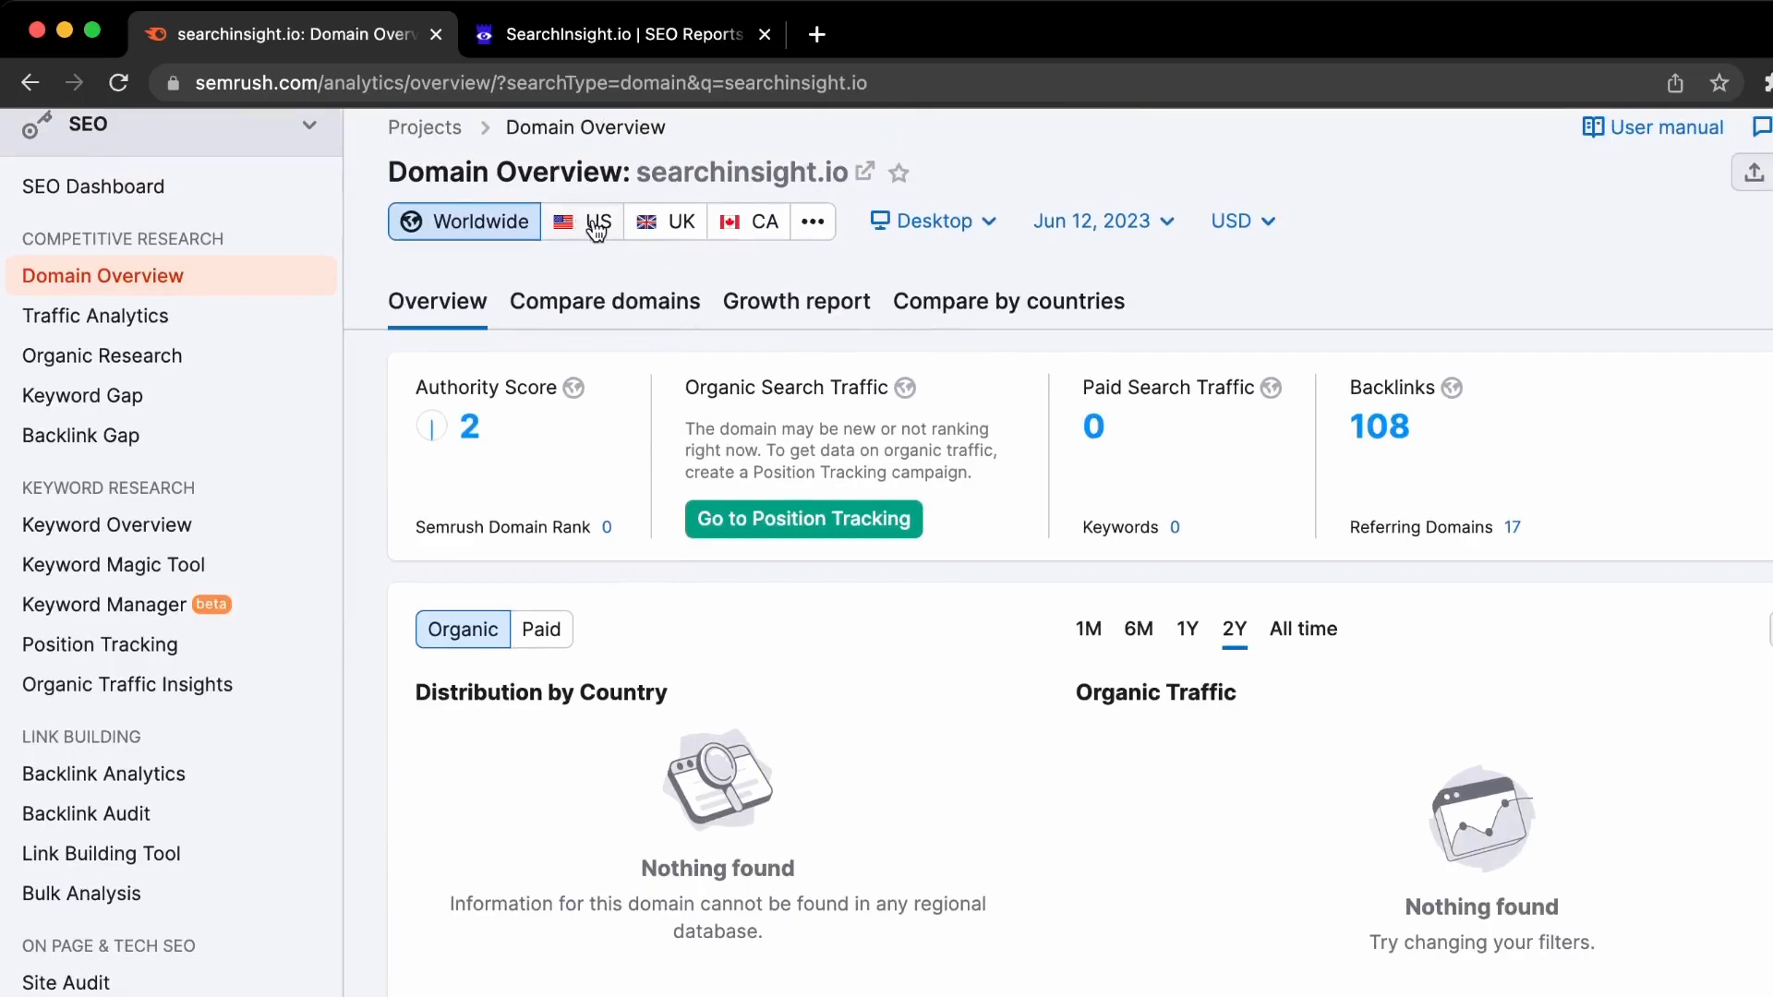
Step: Check the device options of the domain overview and try to choose a historical date for the report
{"action": "left_click", "coordinate": [928, 222]}
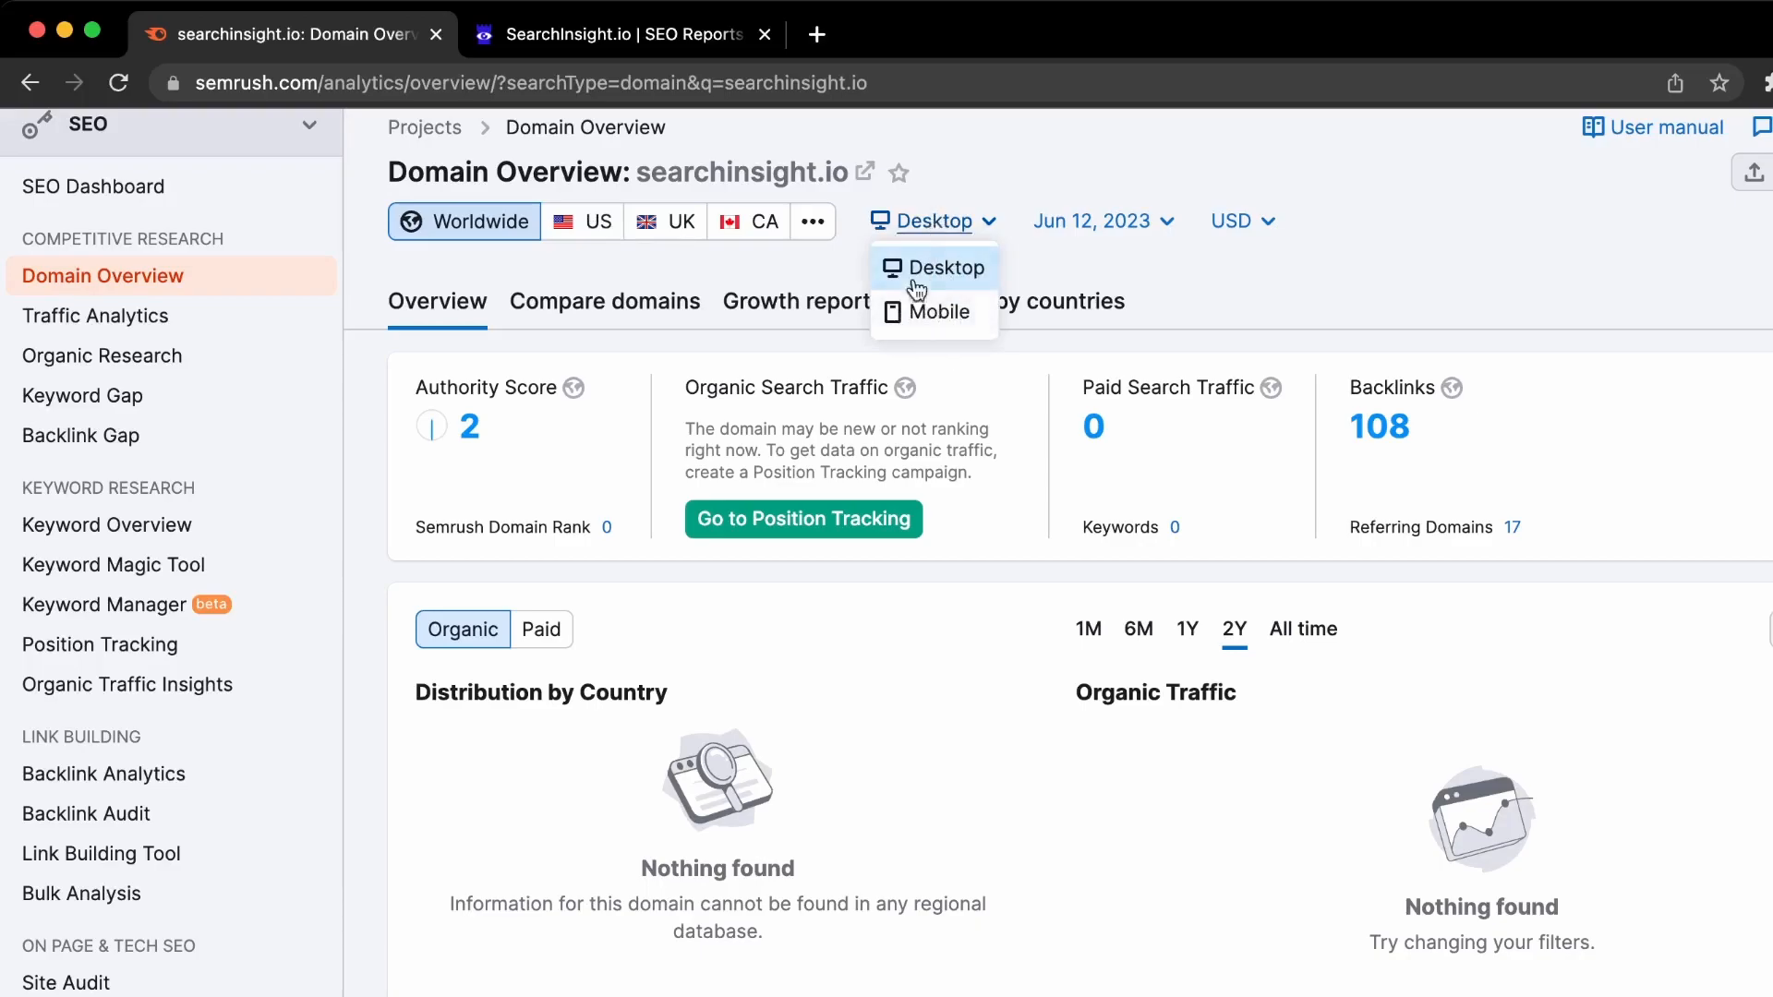
{"action": "left_click", "coordinate": [965, 172]}
{"action": "left_click", "coordinate": [1086, 217]}
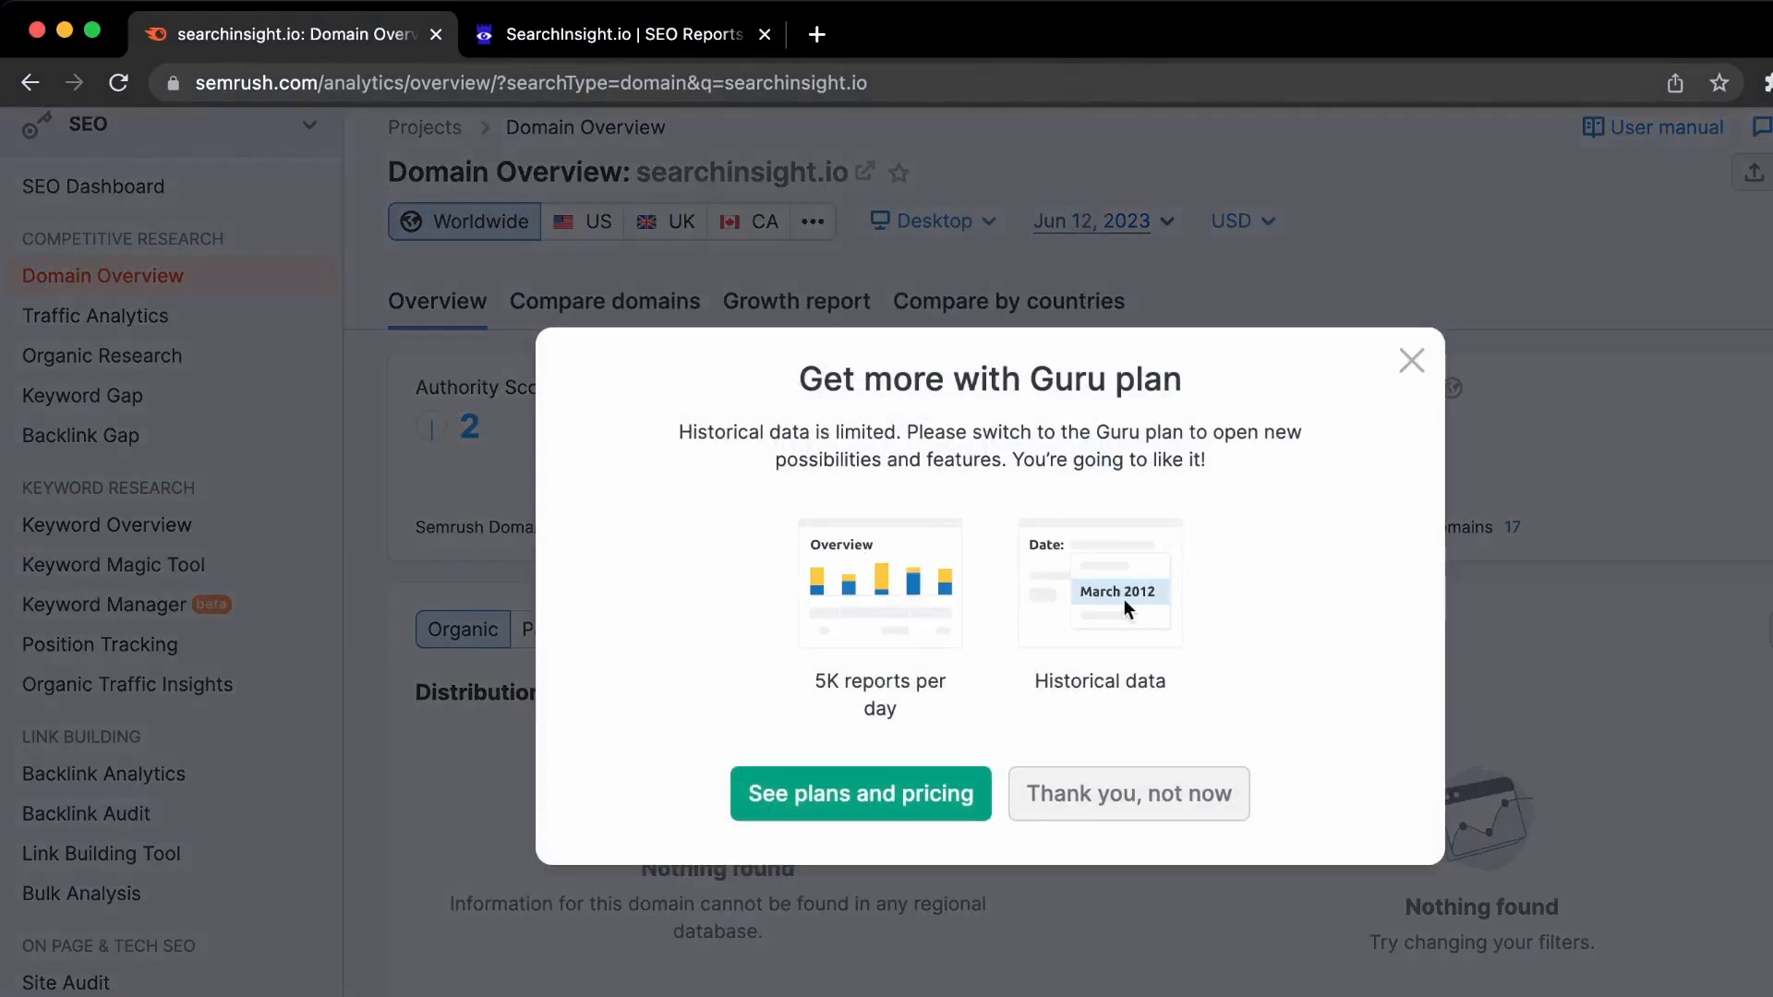
{"action": "left_click", "coordinate": [1410, 361]}
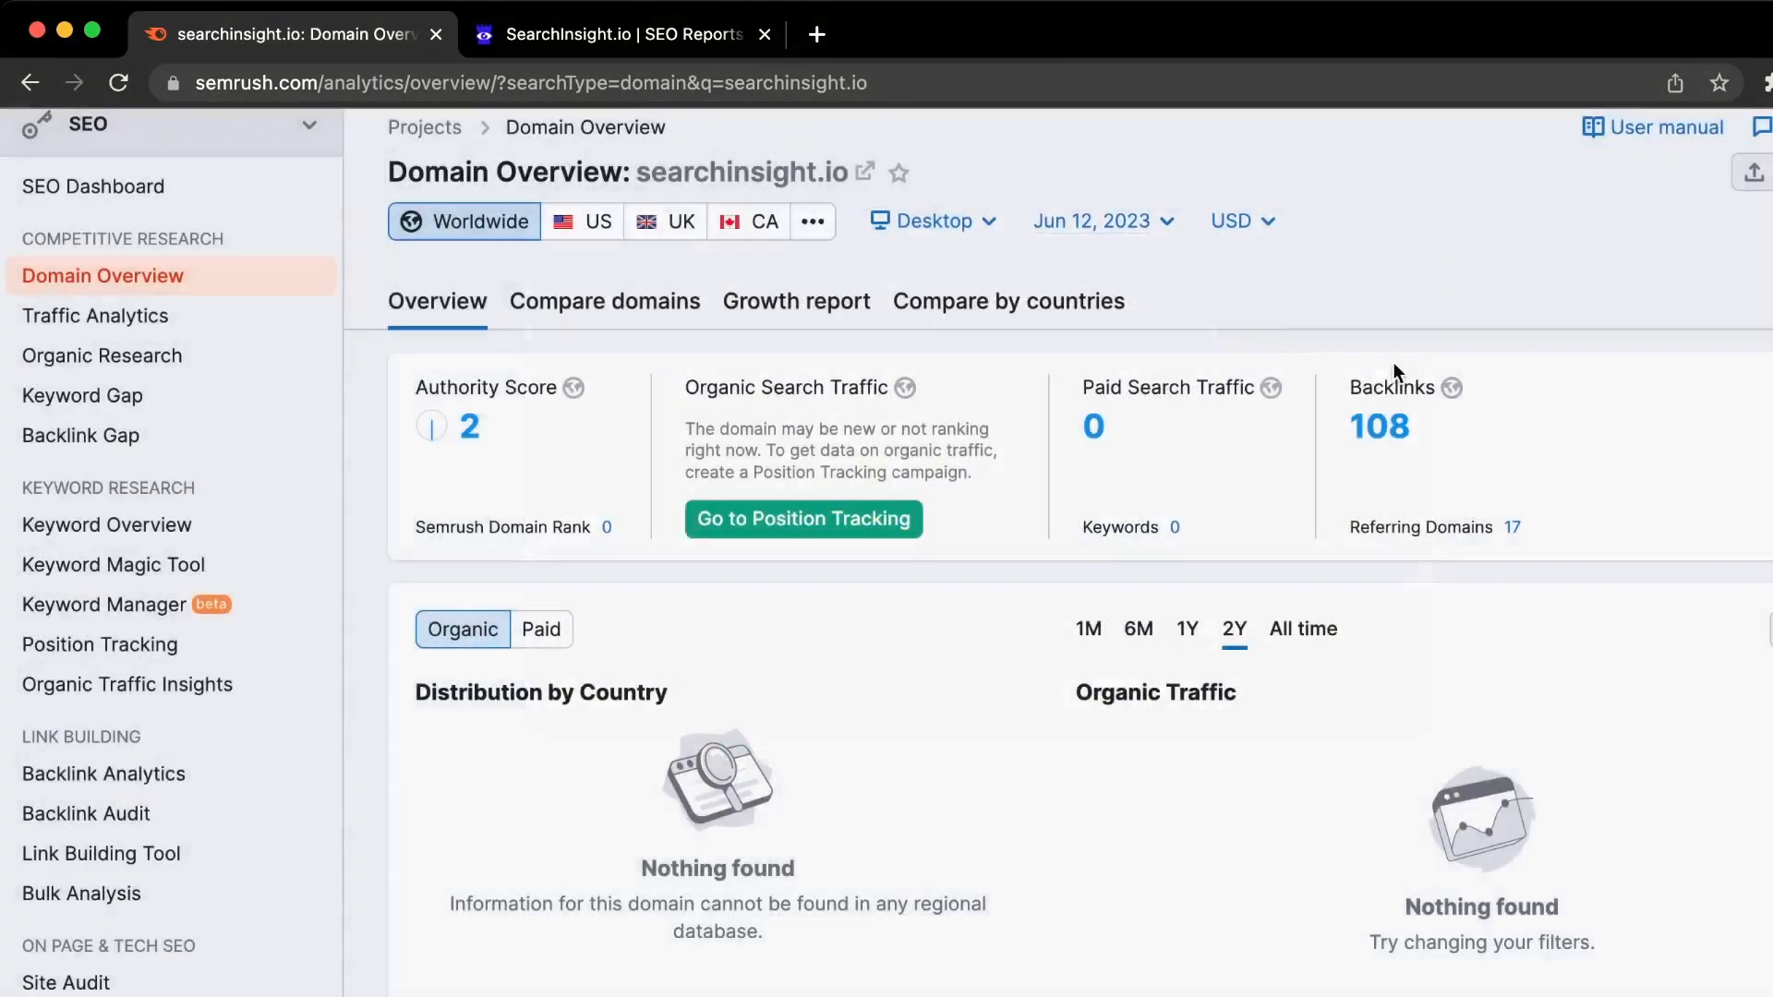
Step: Open Traffic Analytics for searchinsight.io and review the visit metrics and the trend by device
{"action": "scroll", "coordinate": [141, 309], "scroll_direction": "down", "scroll_amount": 1}
{"action": "left_click", "coordinate": [142, 309]}
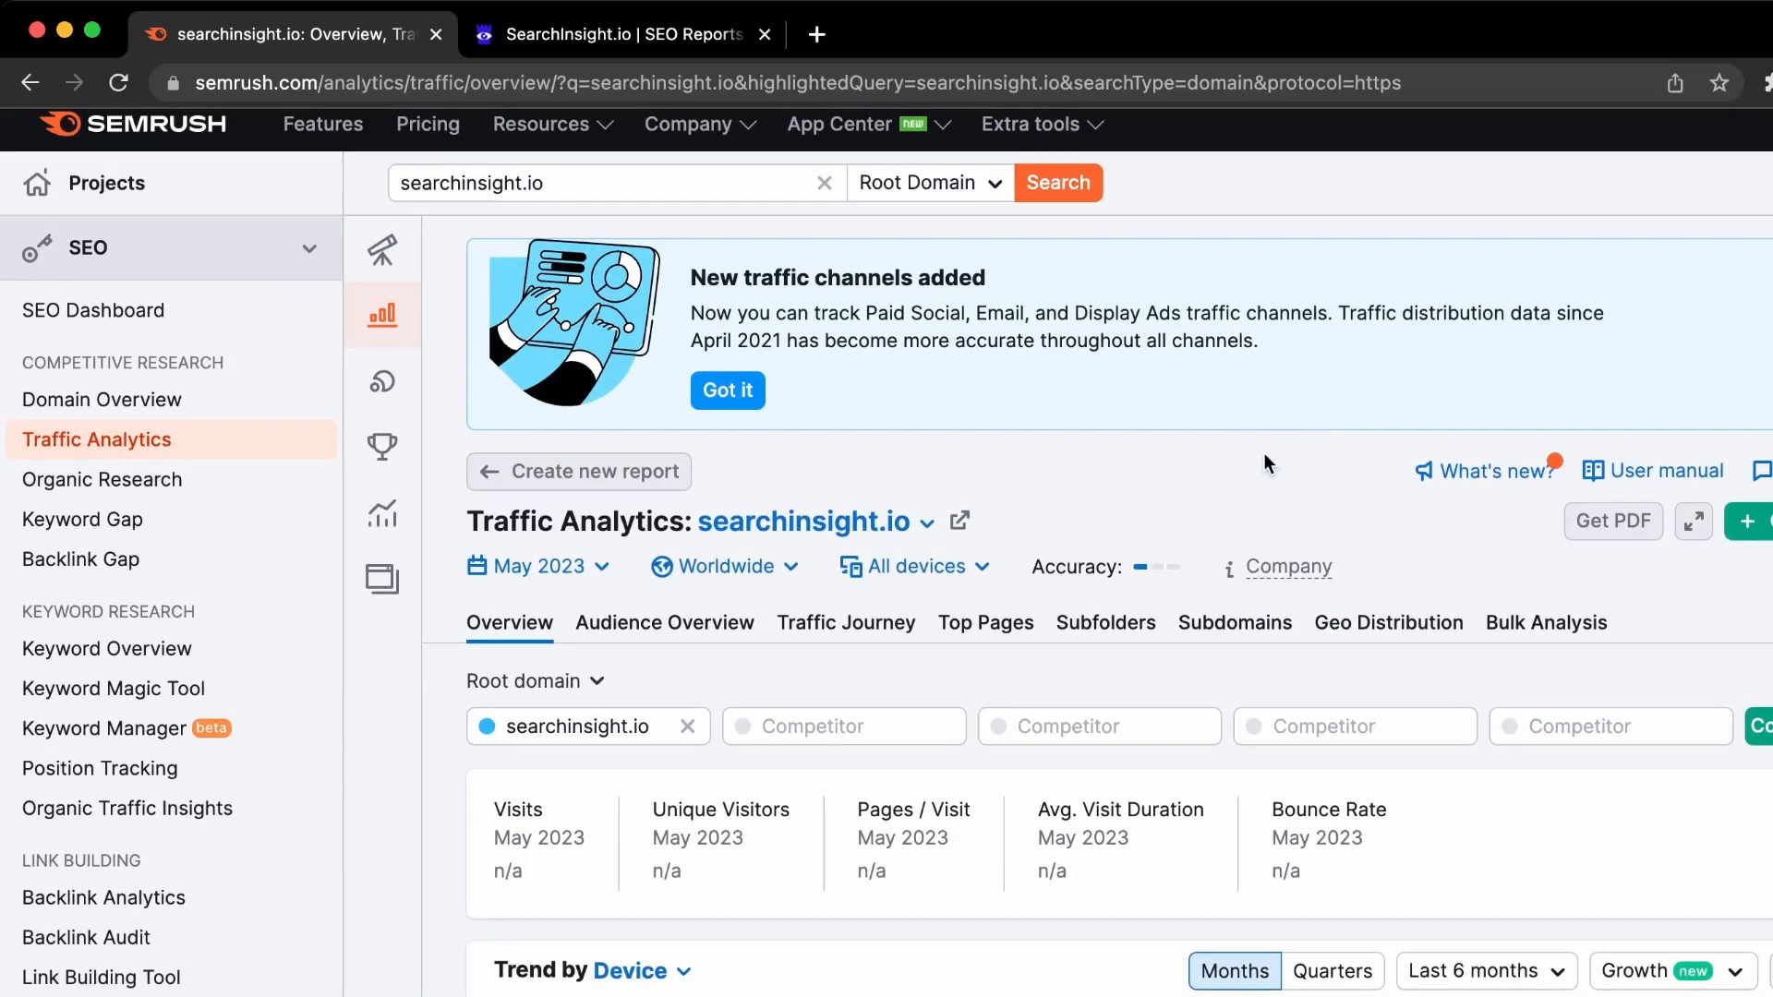
{"action": "scroll", "coordinate": [917, 914], "scroll_direction": "down", "scroll_amount": 1}
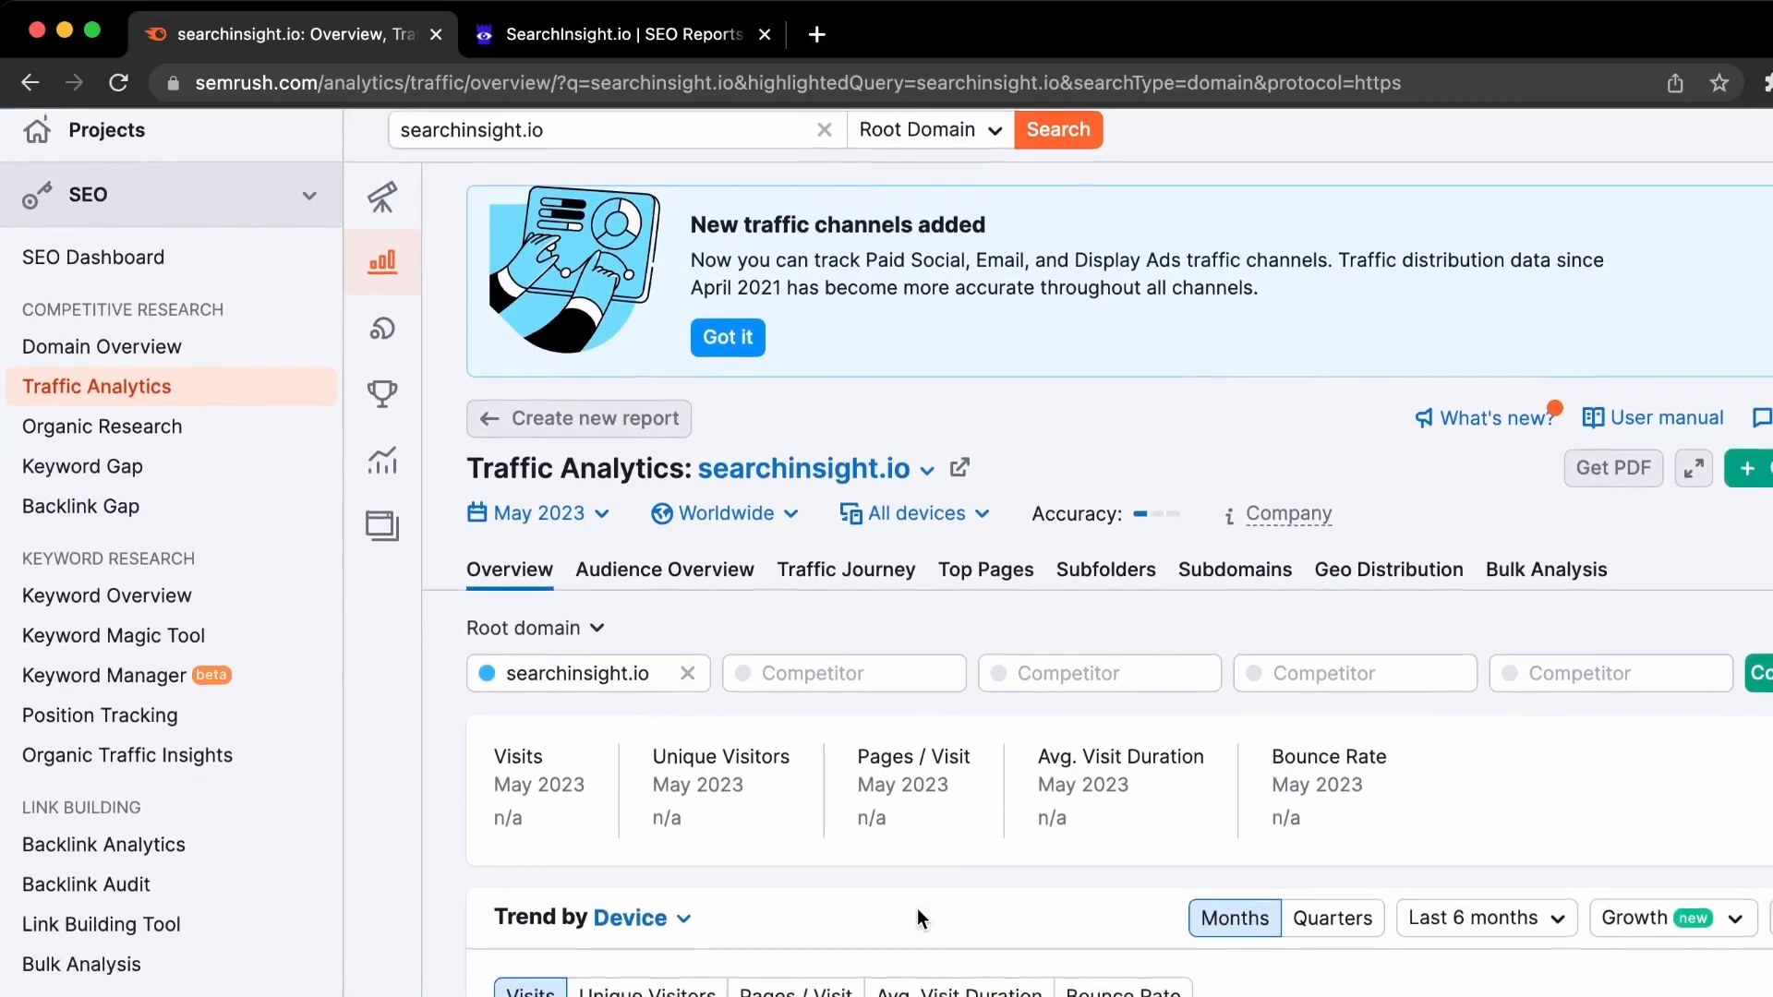
{"action": "scroll", "coordinate": [917, 907], "scroll_direction": "down", "scroll_amount": 2}
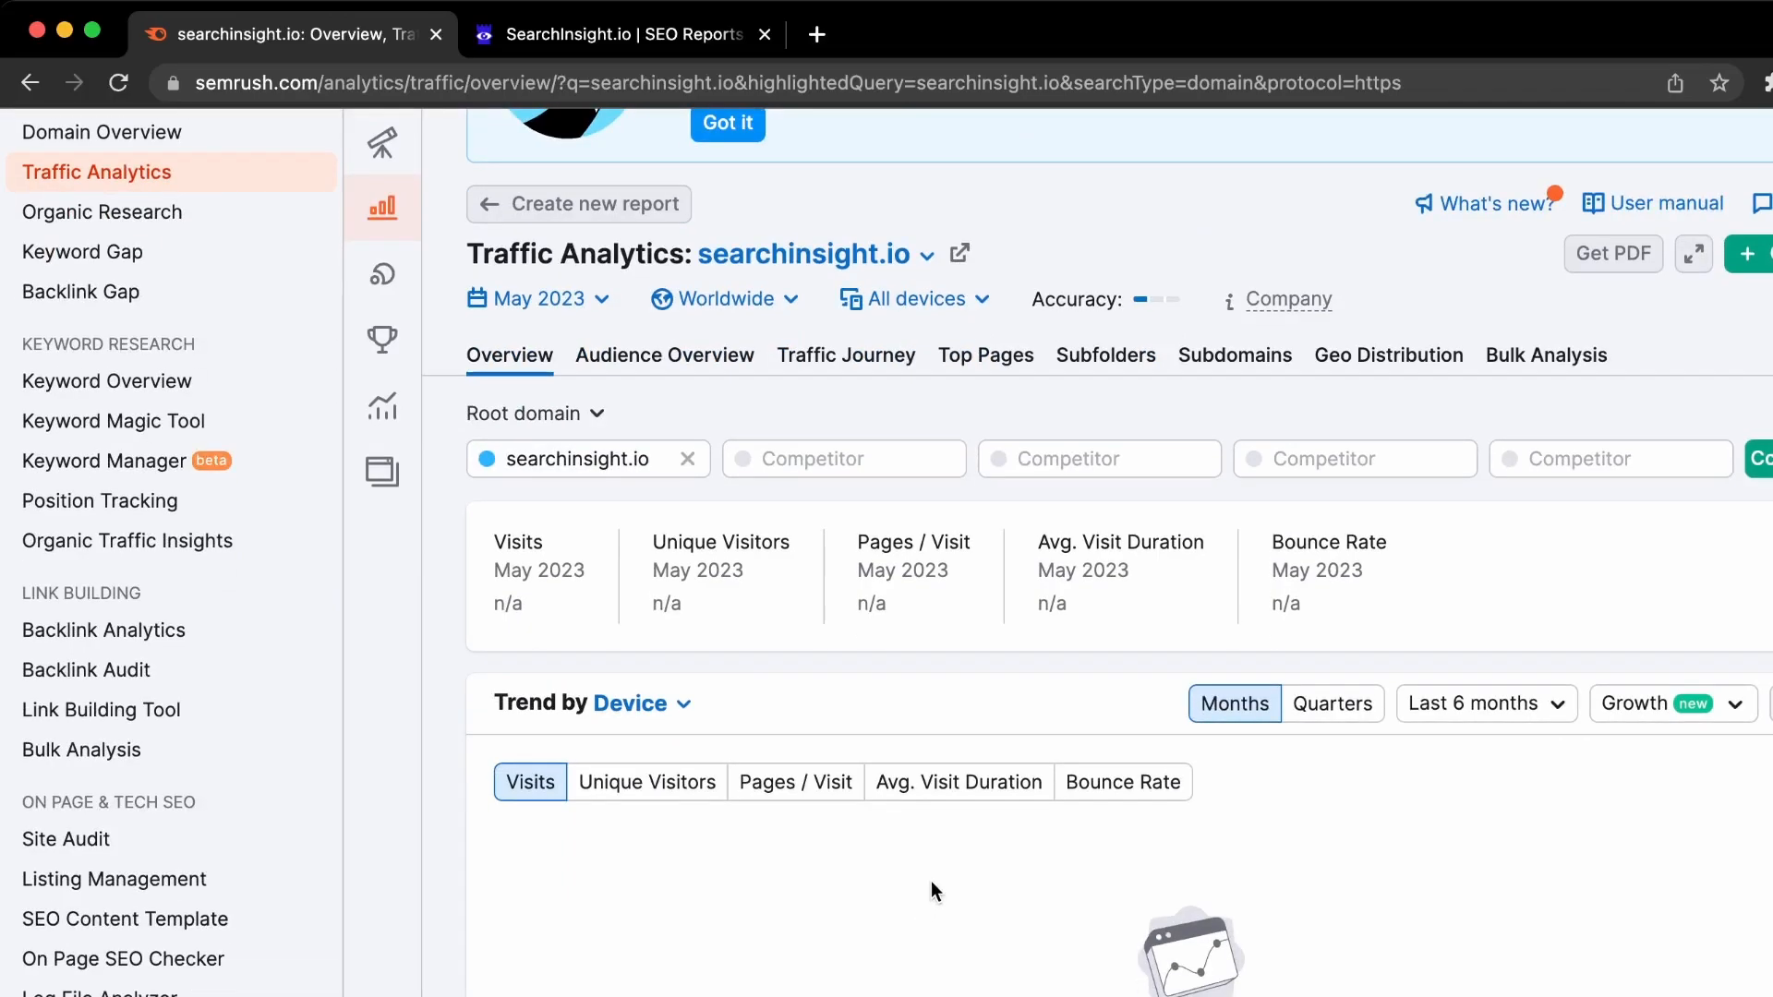
{"action": "scroll", "coordinate": [930, 881], "scroll_direction": "down", "scroll_amount": 2}
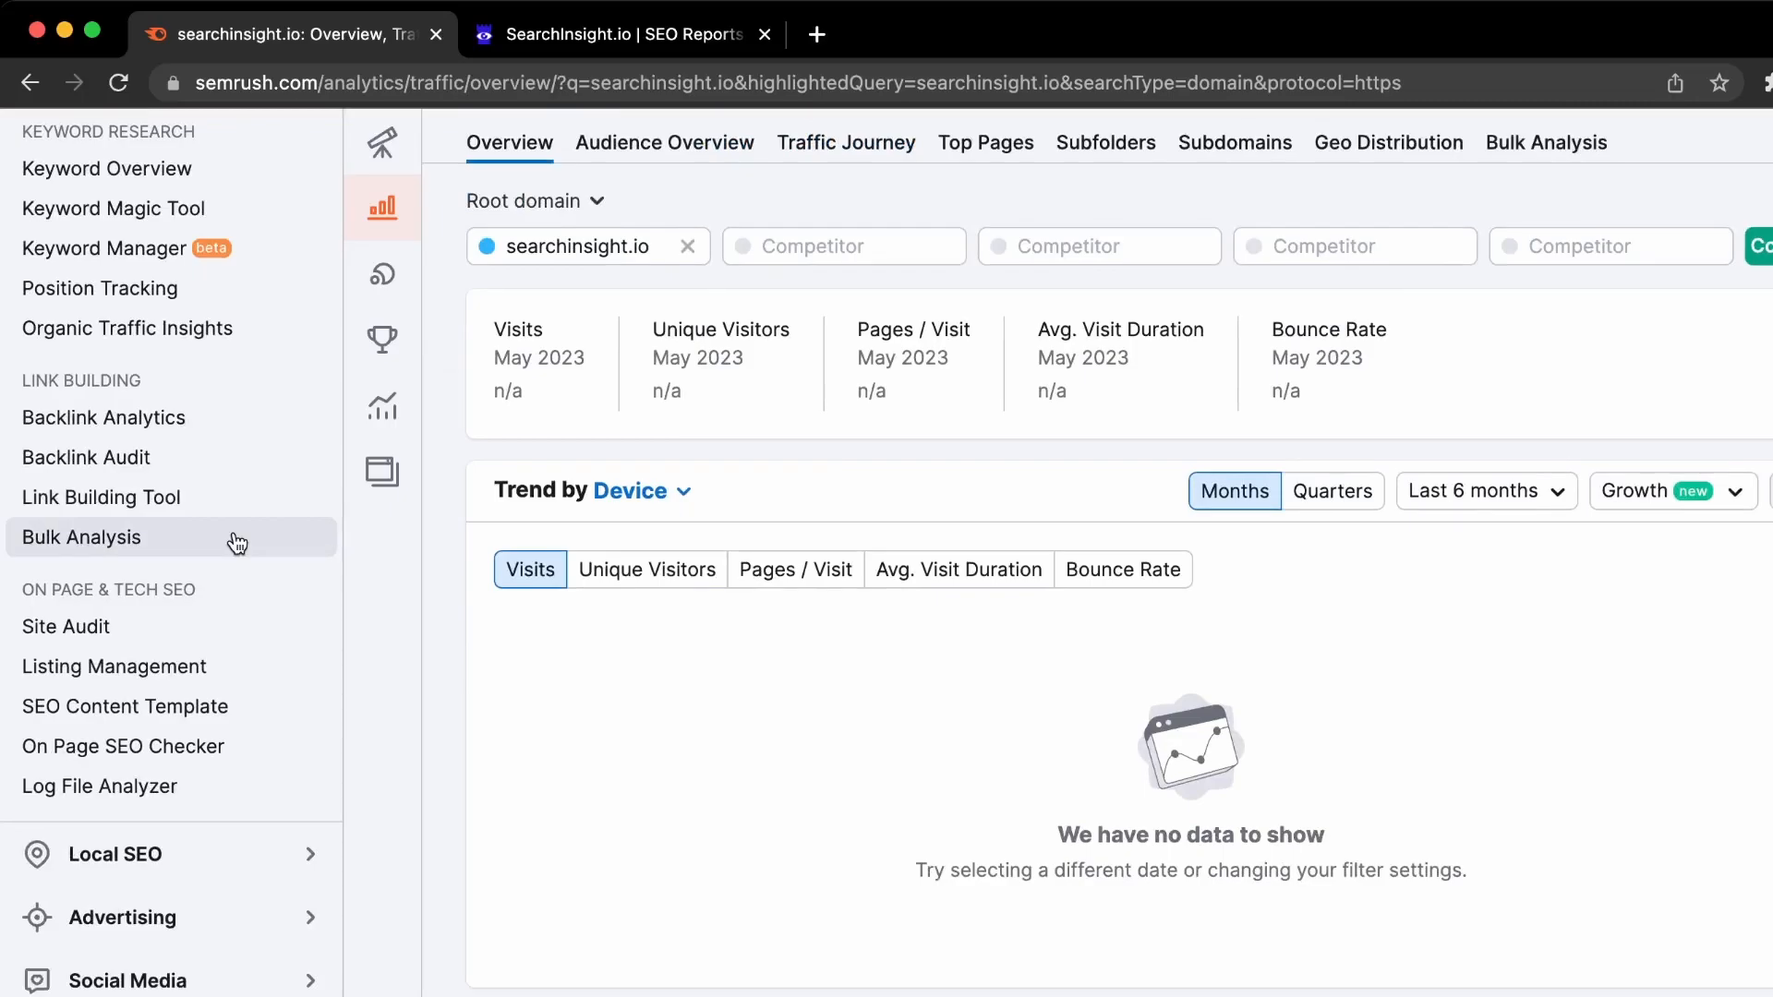
{"action": "scroll", "coordinate": [179, 395], "scroll_direction": "up", "scroll_amount": 3}
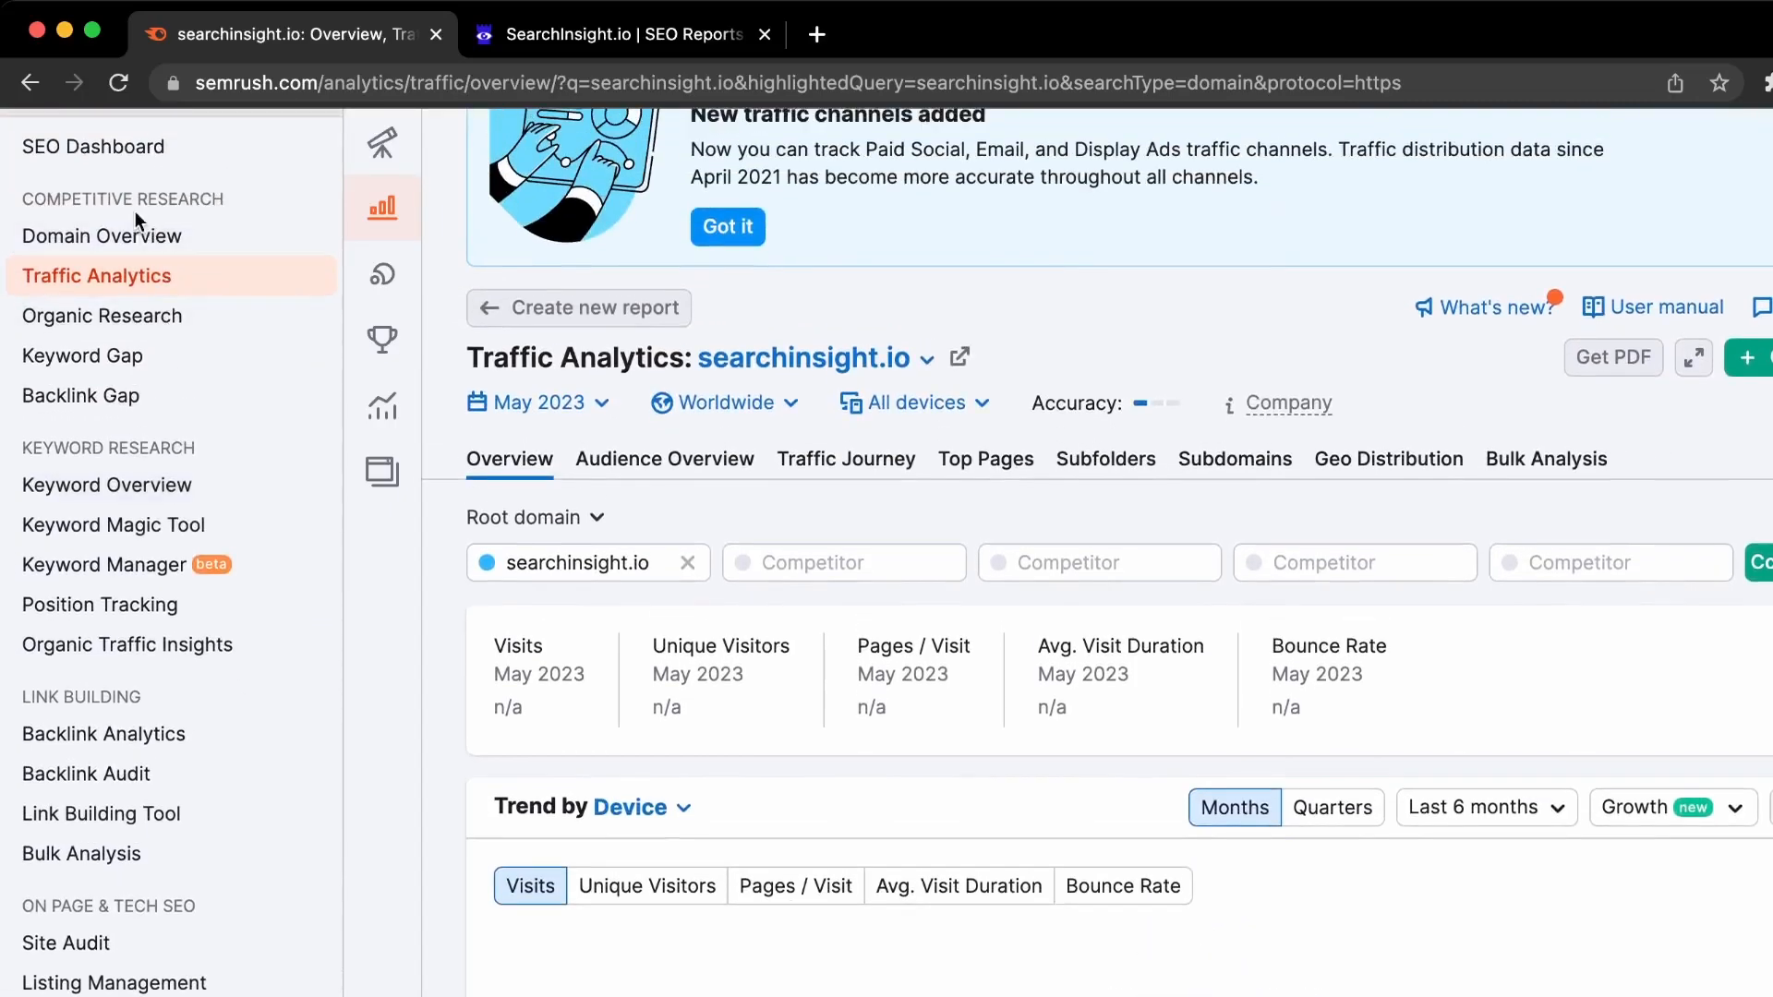
Step: Examine the Organic Research for searchinsight.io, covering positions, position changes, subdomains and competitors
{"action": "left_click", "coordinate": [121, 331]}
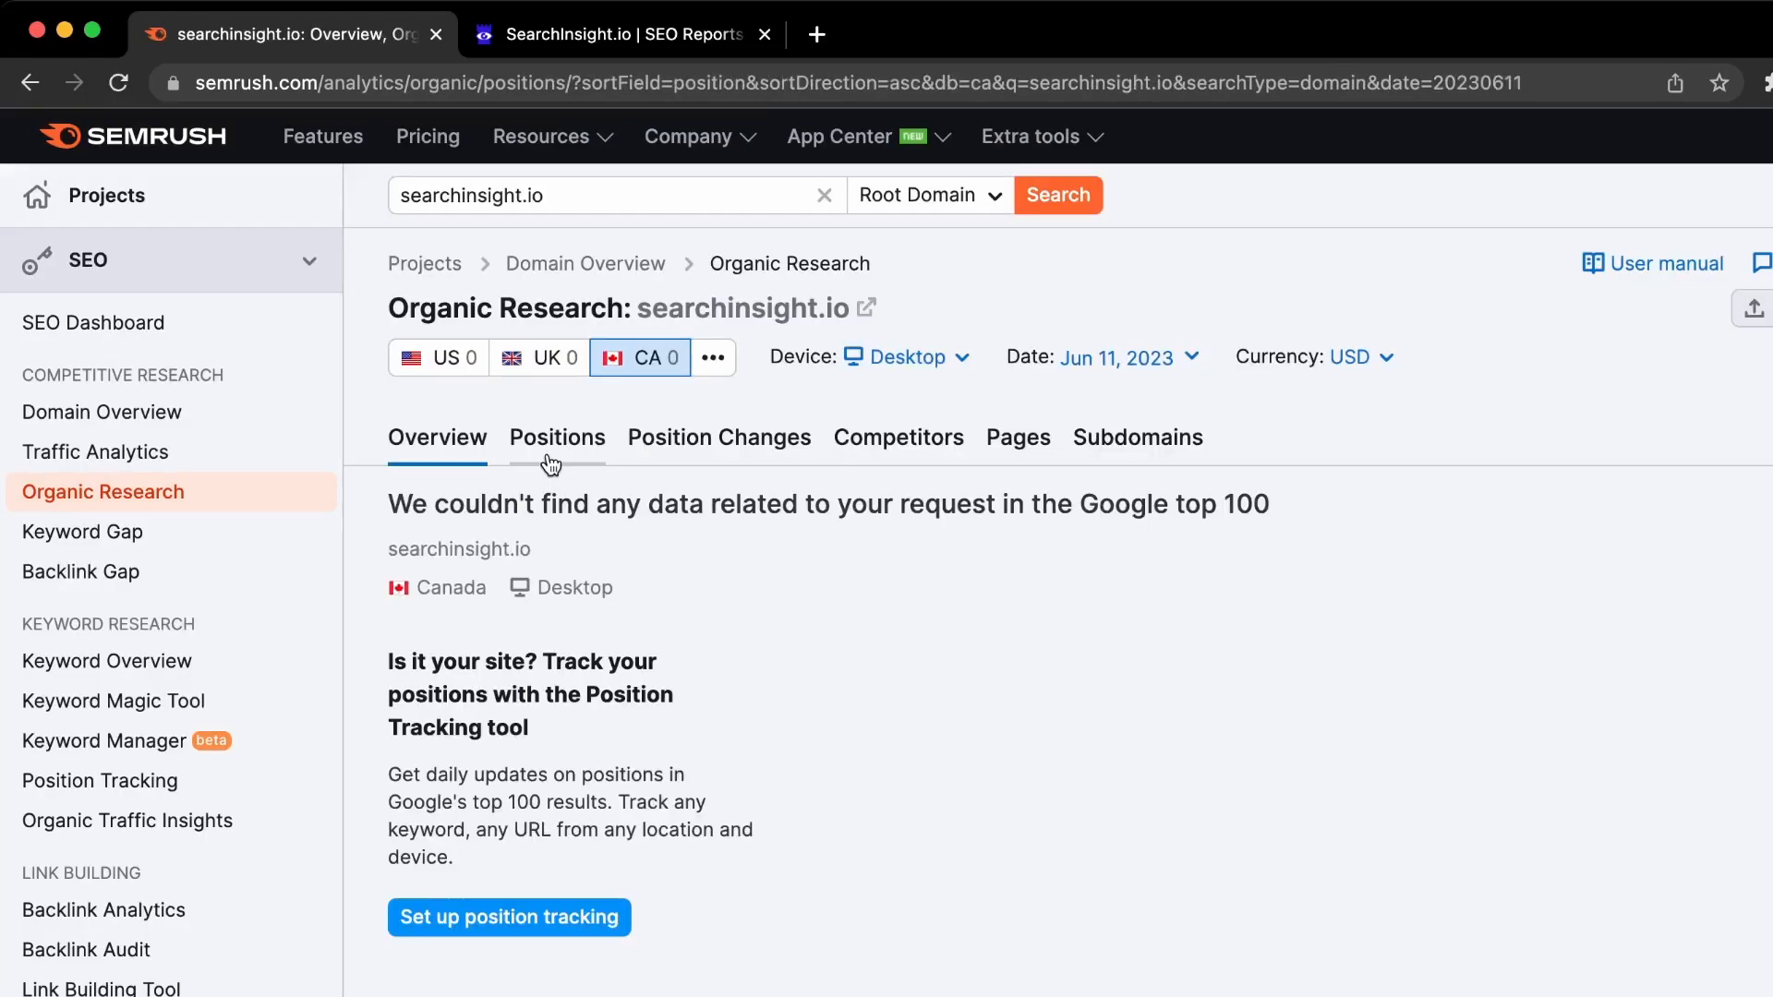
{"action": "left_click", "coordinate": [551, 453]}
{"action": "left_click", "coordinate": [695, 449]}
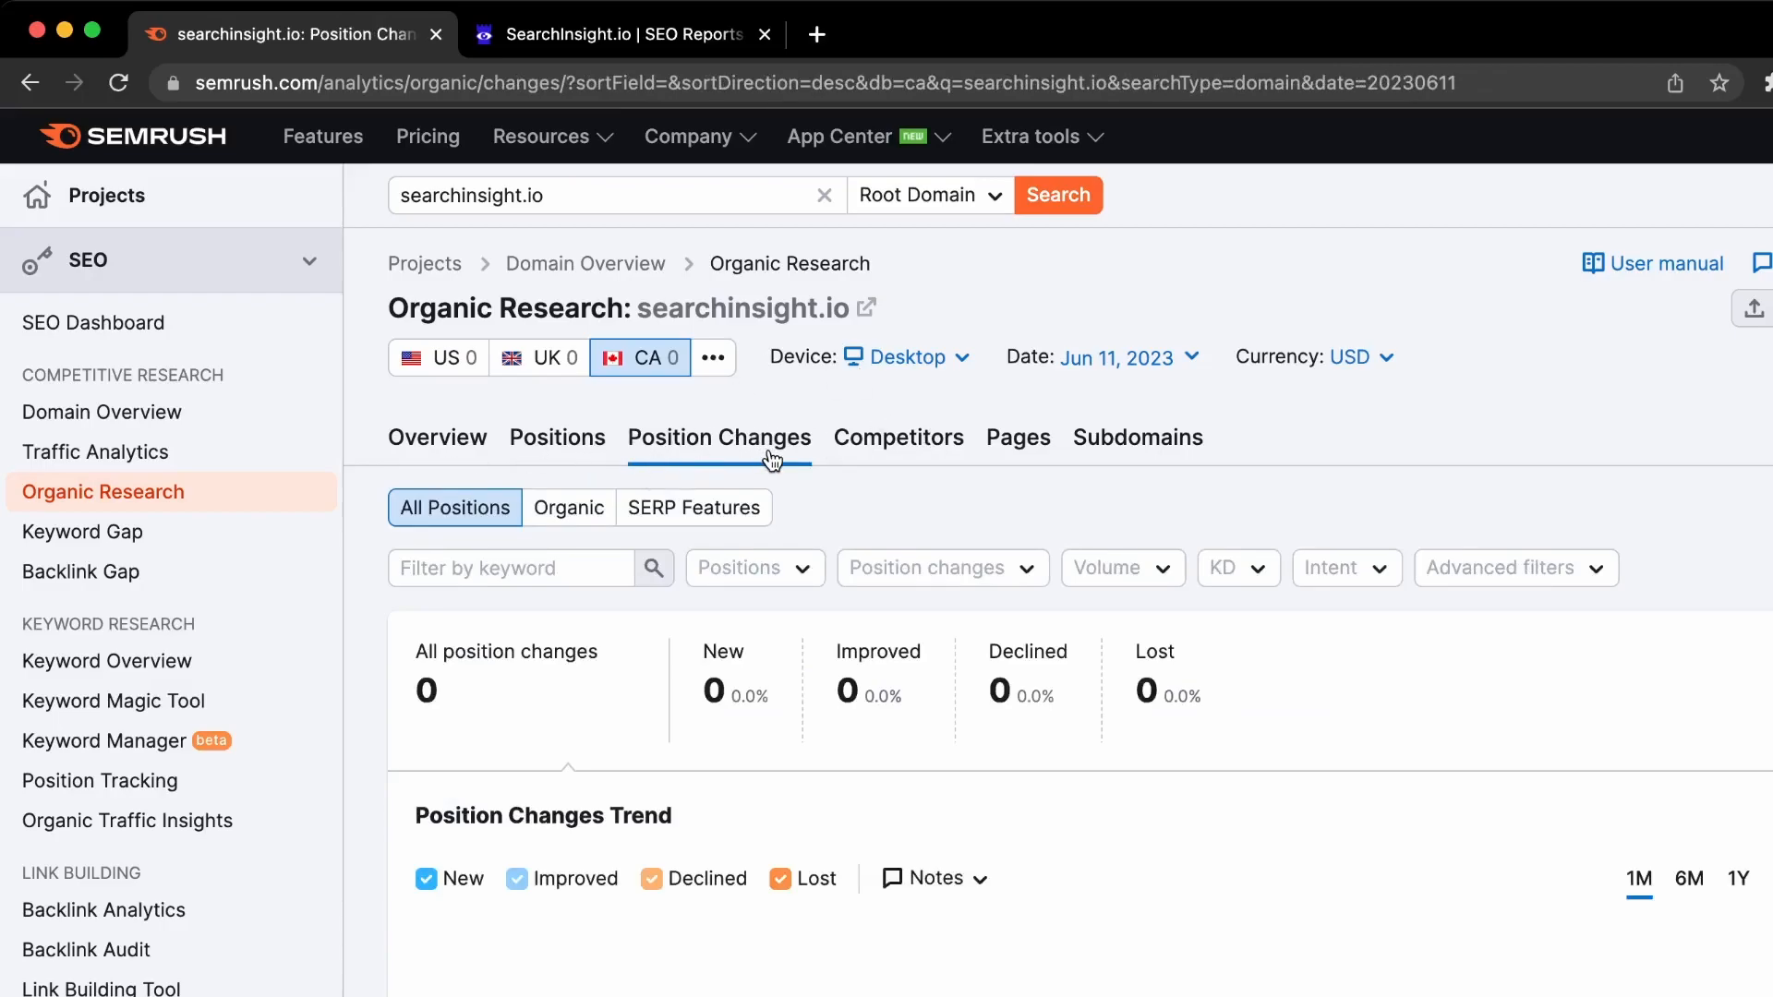
{"action": "left_click", "coordinate": [910, 448]}
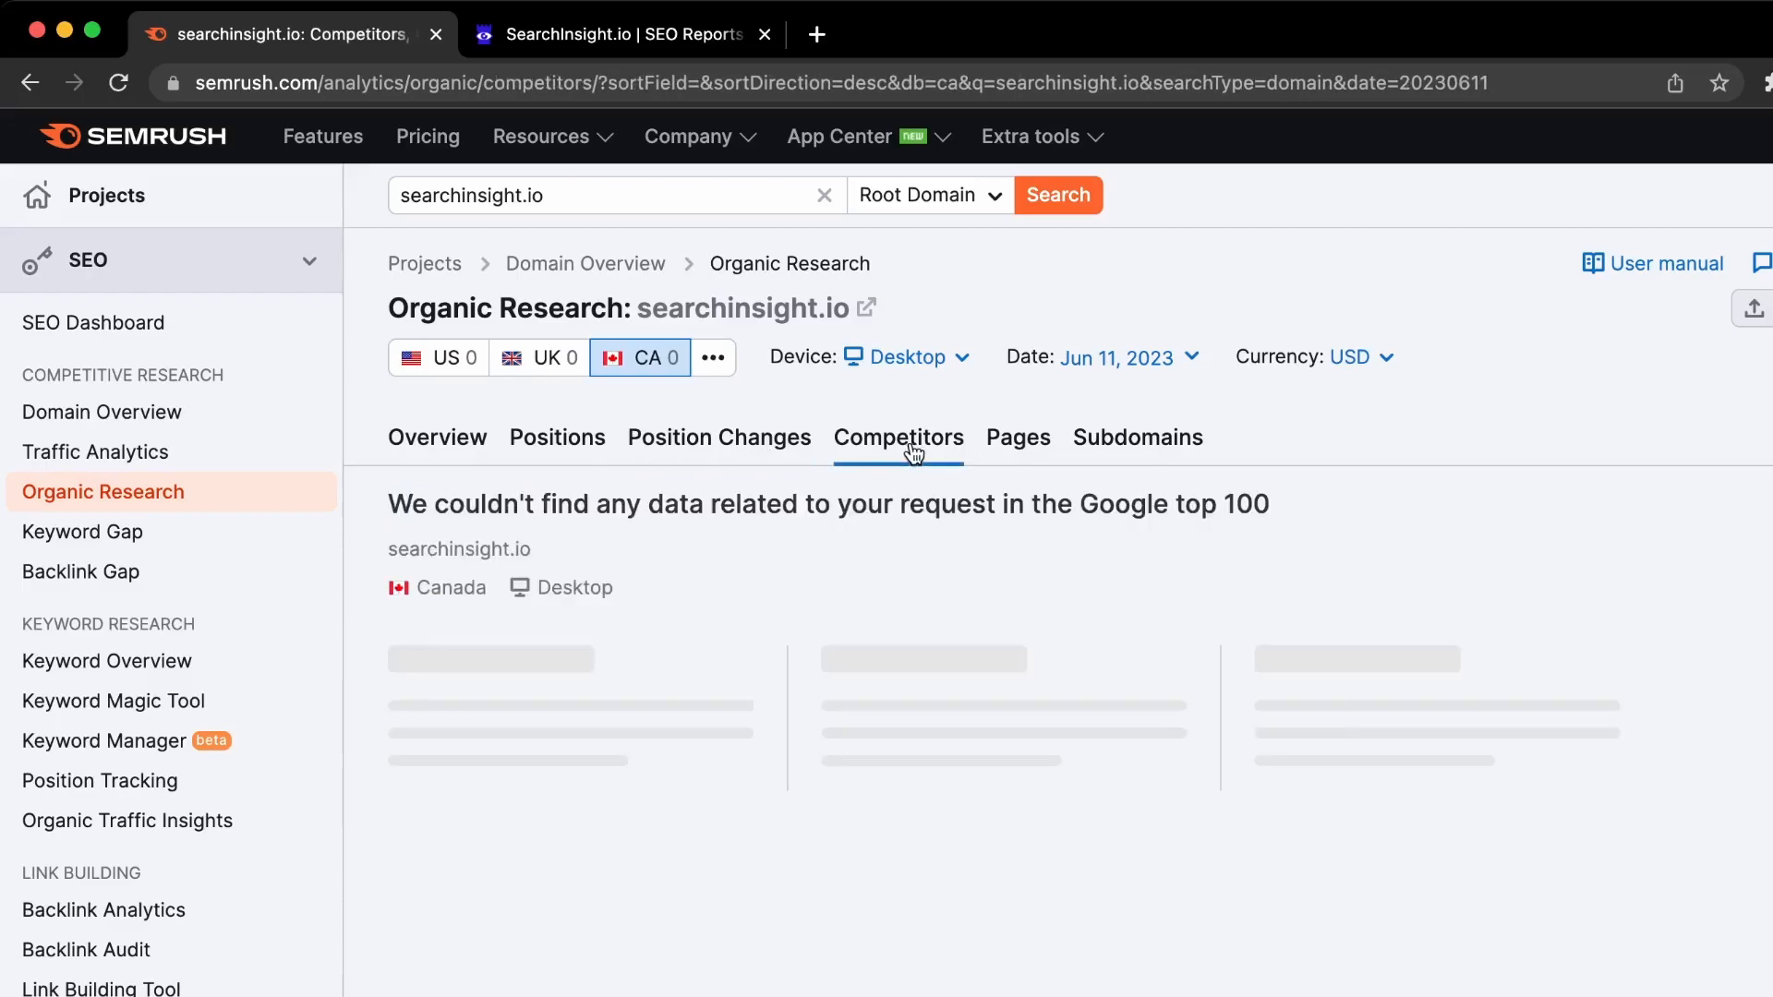
{"action": "left_click", "coordinate": [1099, 445]}
{"action": "left_click", "coordinate": [901, 441]}
Step: Compare the organic keywords of searchinsight.io with semrush.com in Keyword Gap for Canada and review the opportunities and overlap
{"action": "left_click", "coordinate": [144, 536]}
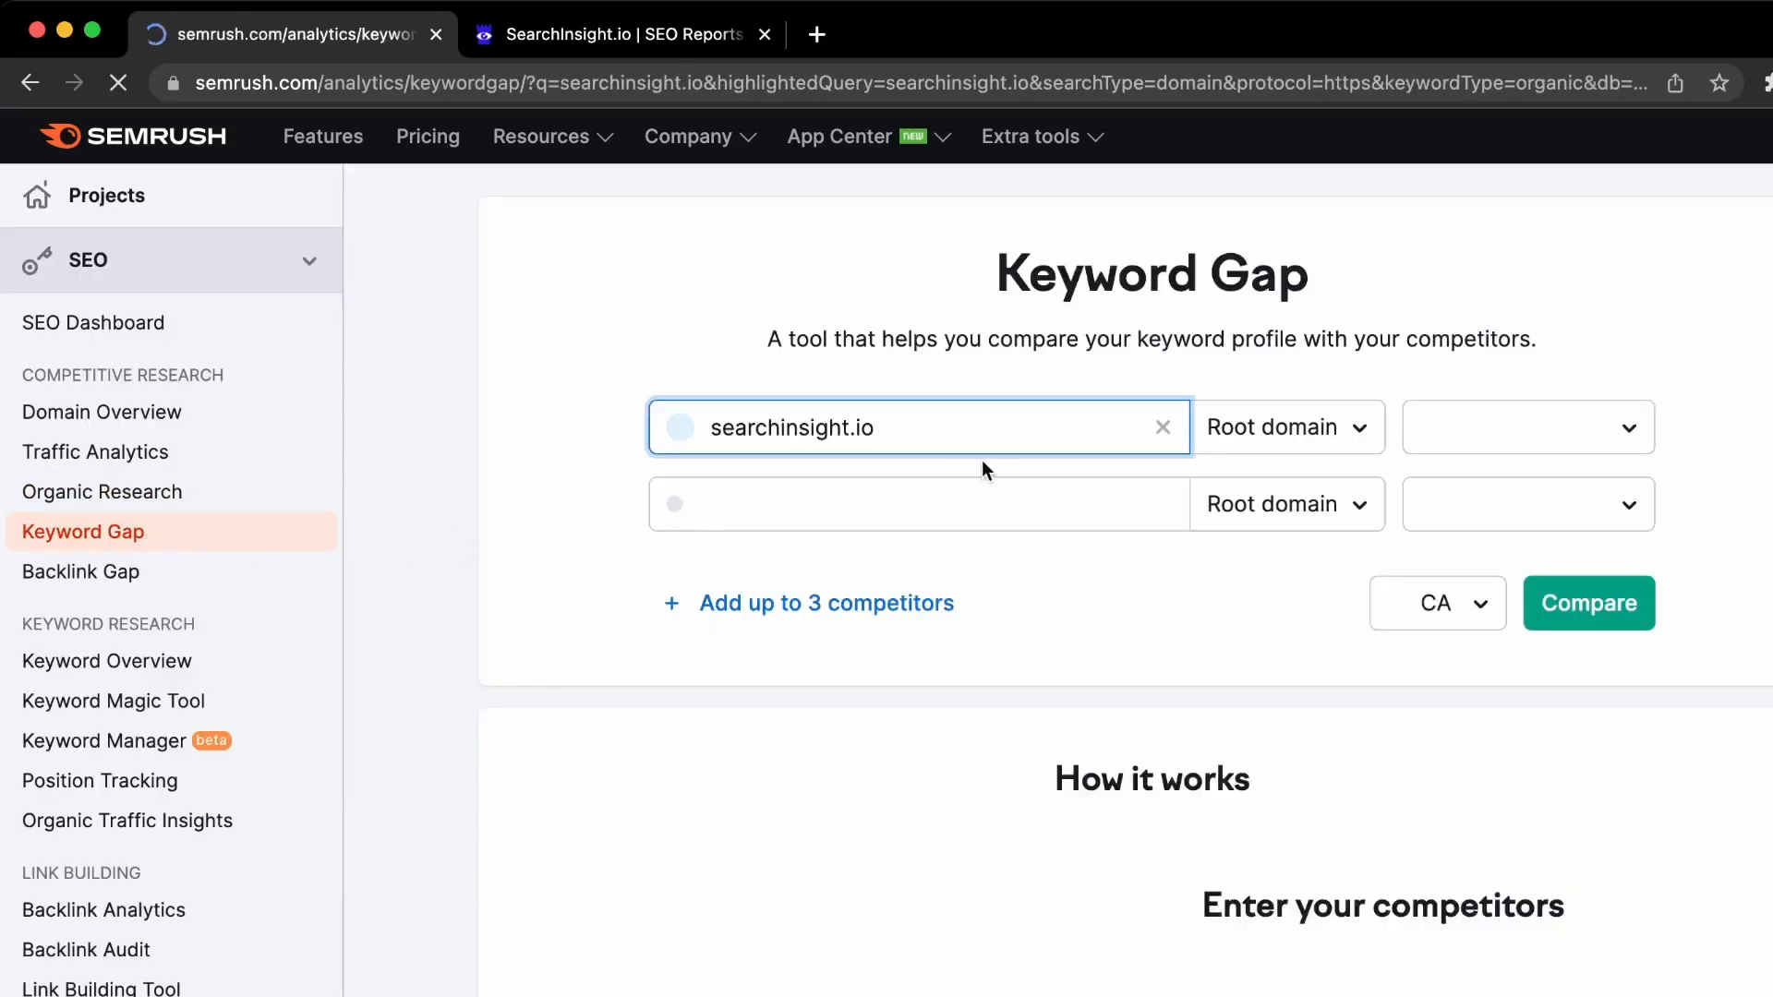
{"action": "left_click", "coordinate": [821, 506]}
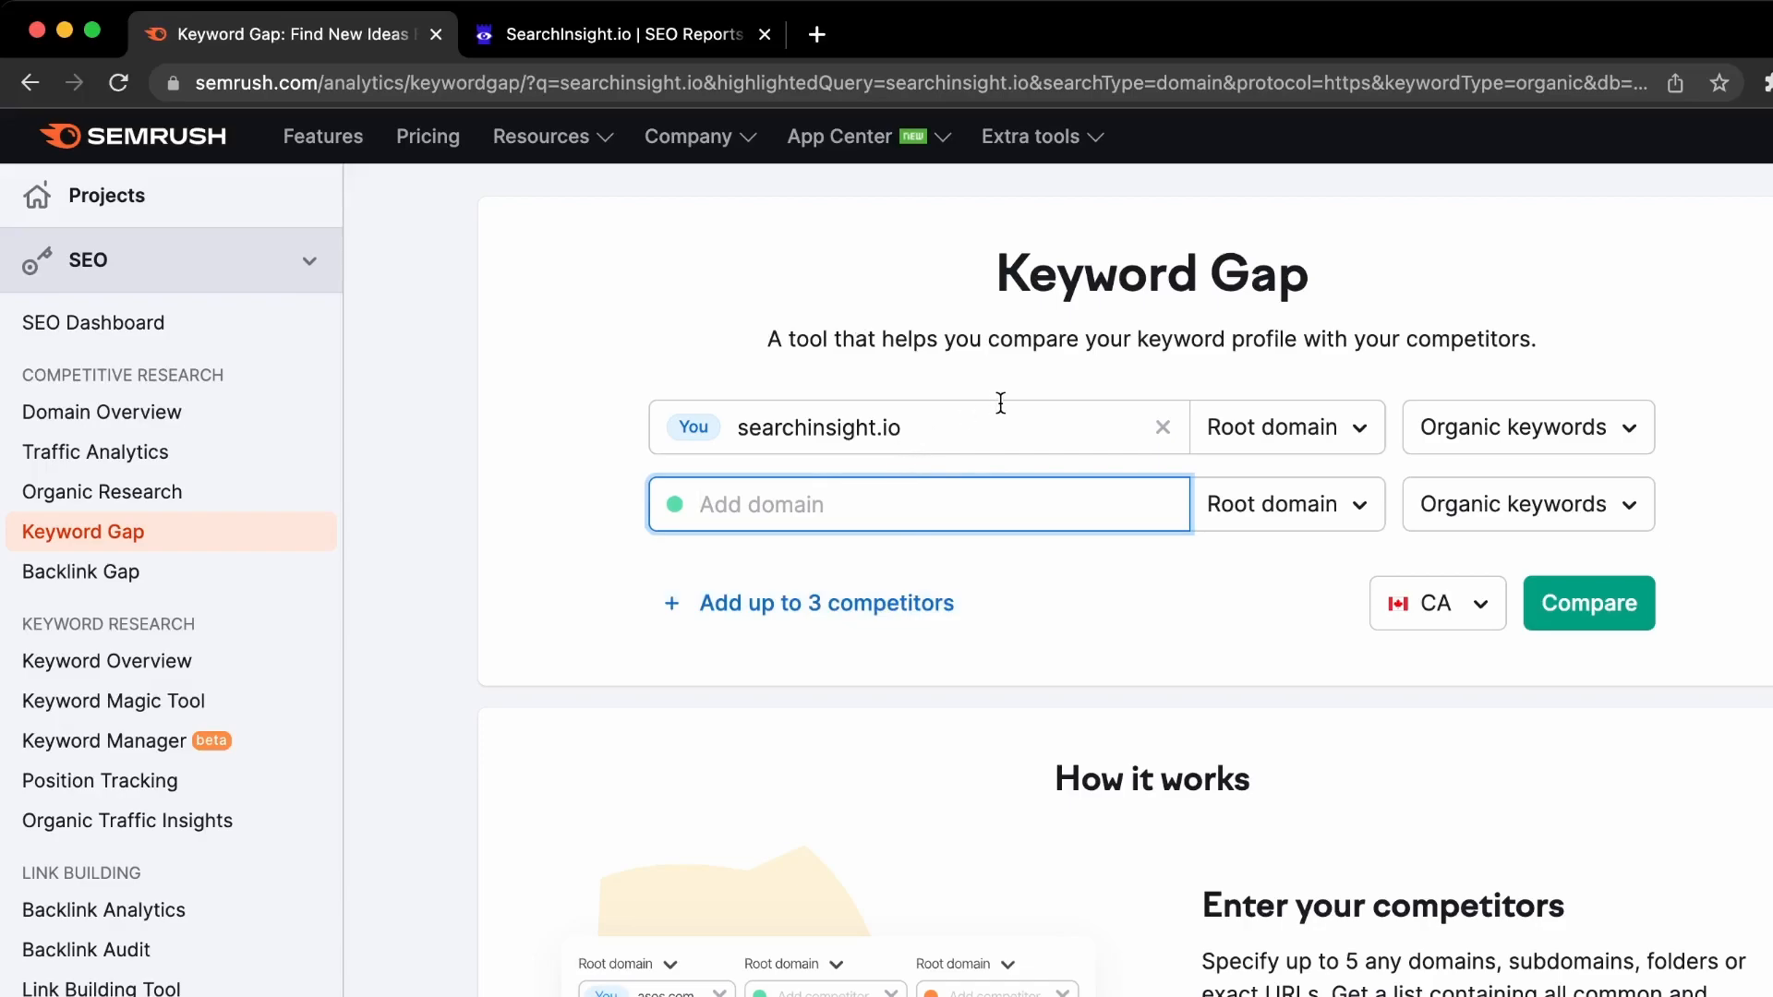
{"action": "type", "text": "semrush"}
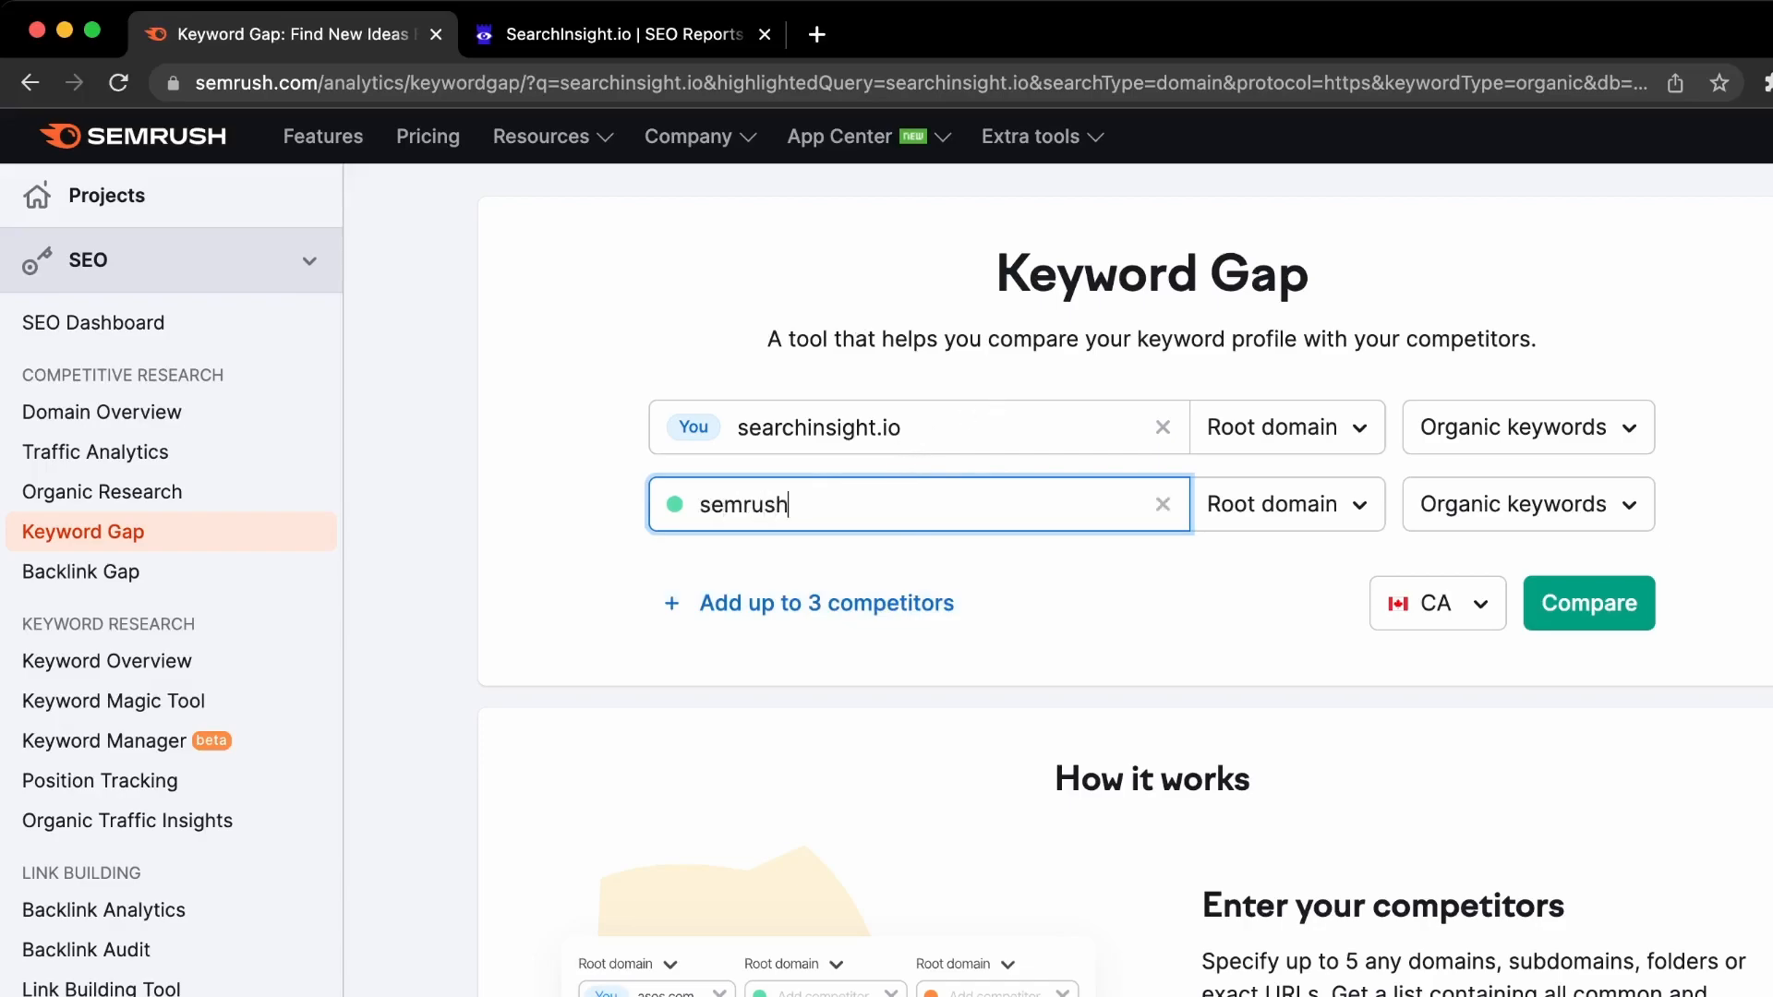
{"action": "type", "text": ".com"}
{"action": "left_click", "coordinate": [1621, 605]}
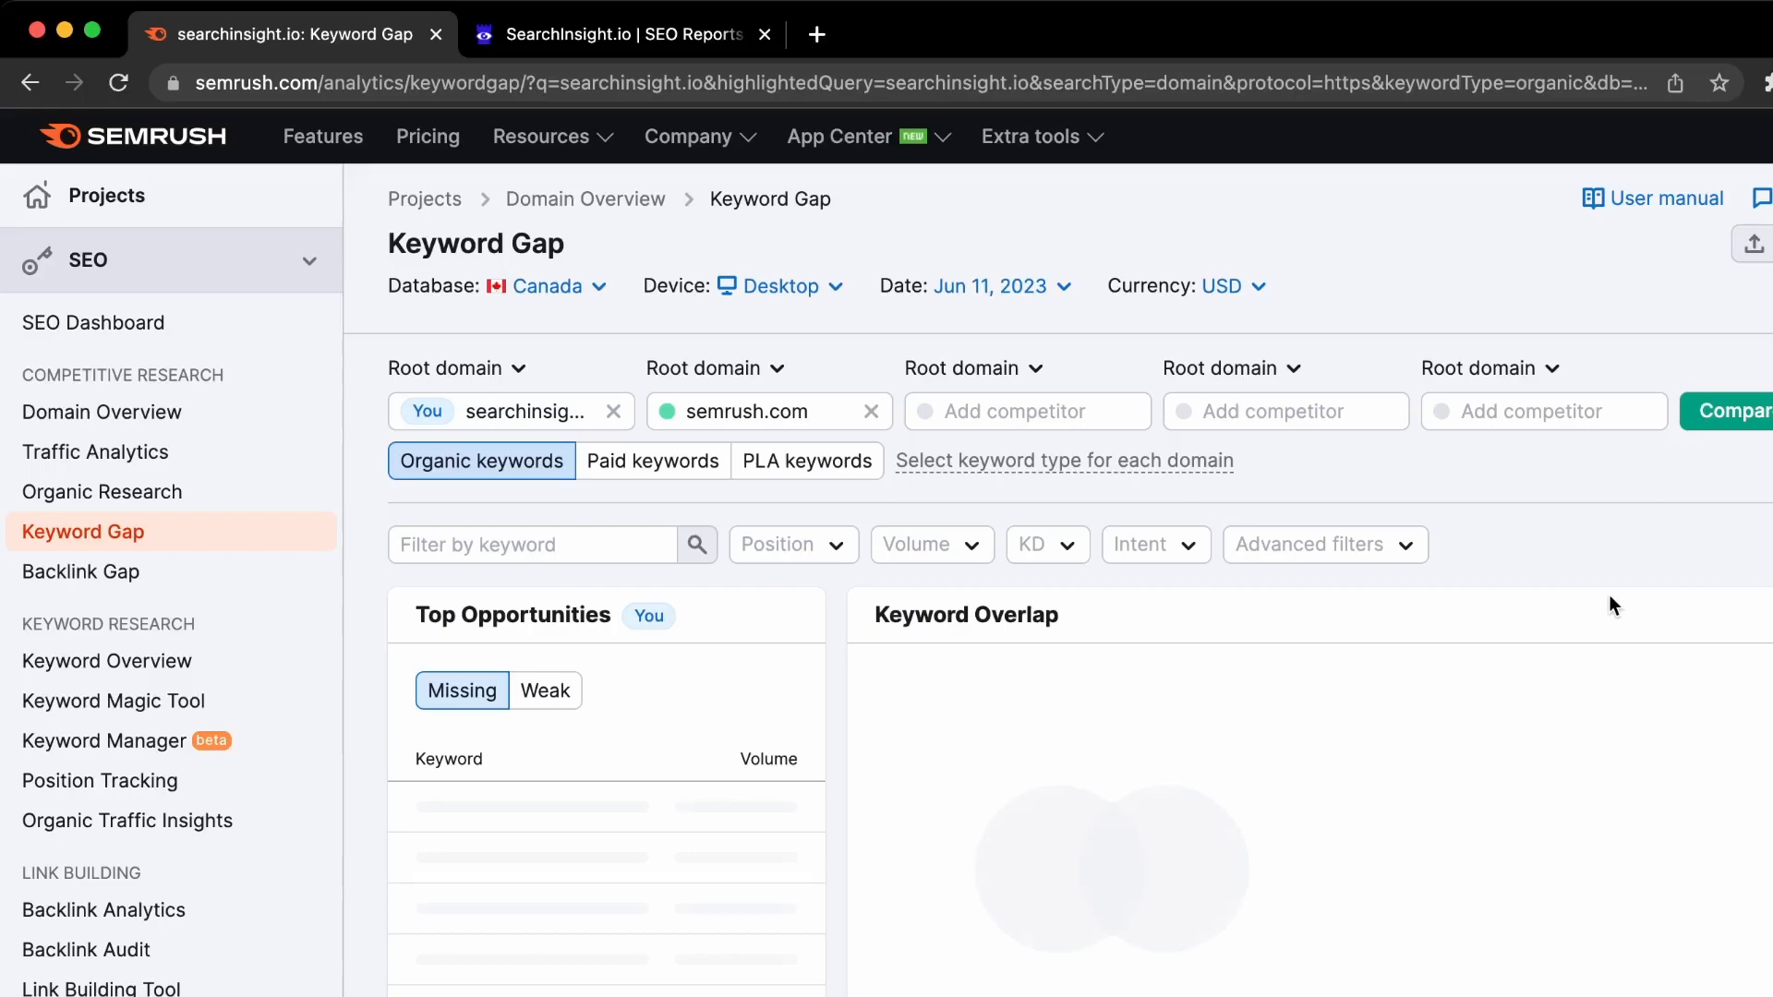
{"action": "scroll", "coordinate": [1610, 598], "scroll_direction": "down", "scroll_amount": 3}
{"action": "scroll", "coordinate": [1609, 595], "scroll_direction": "down", "scroll_amount": 8}
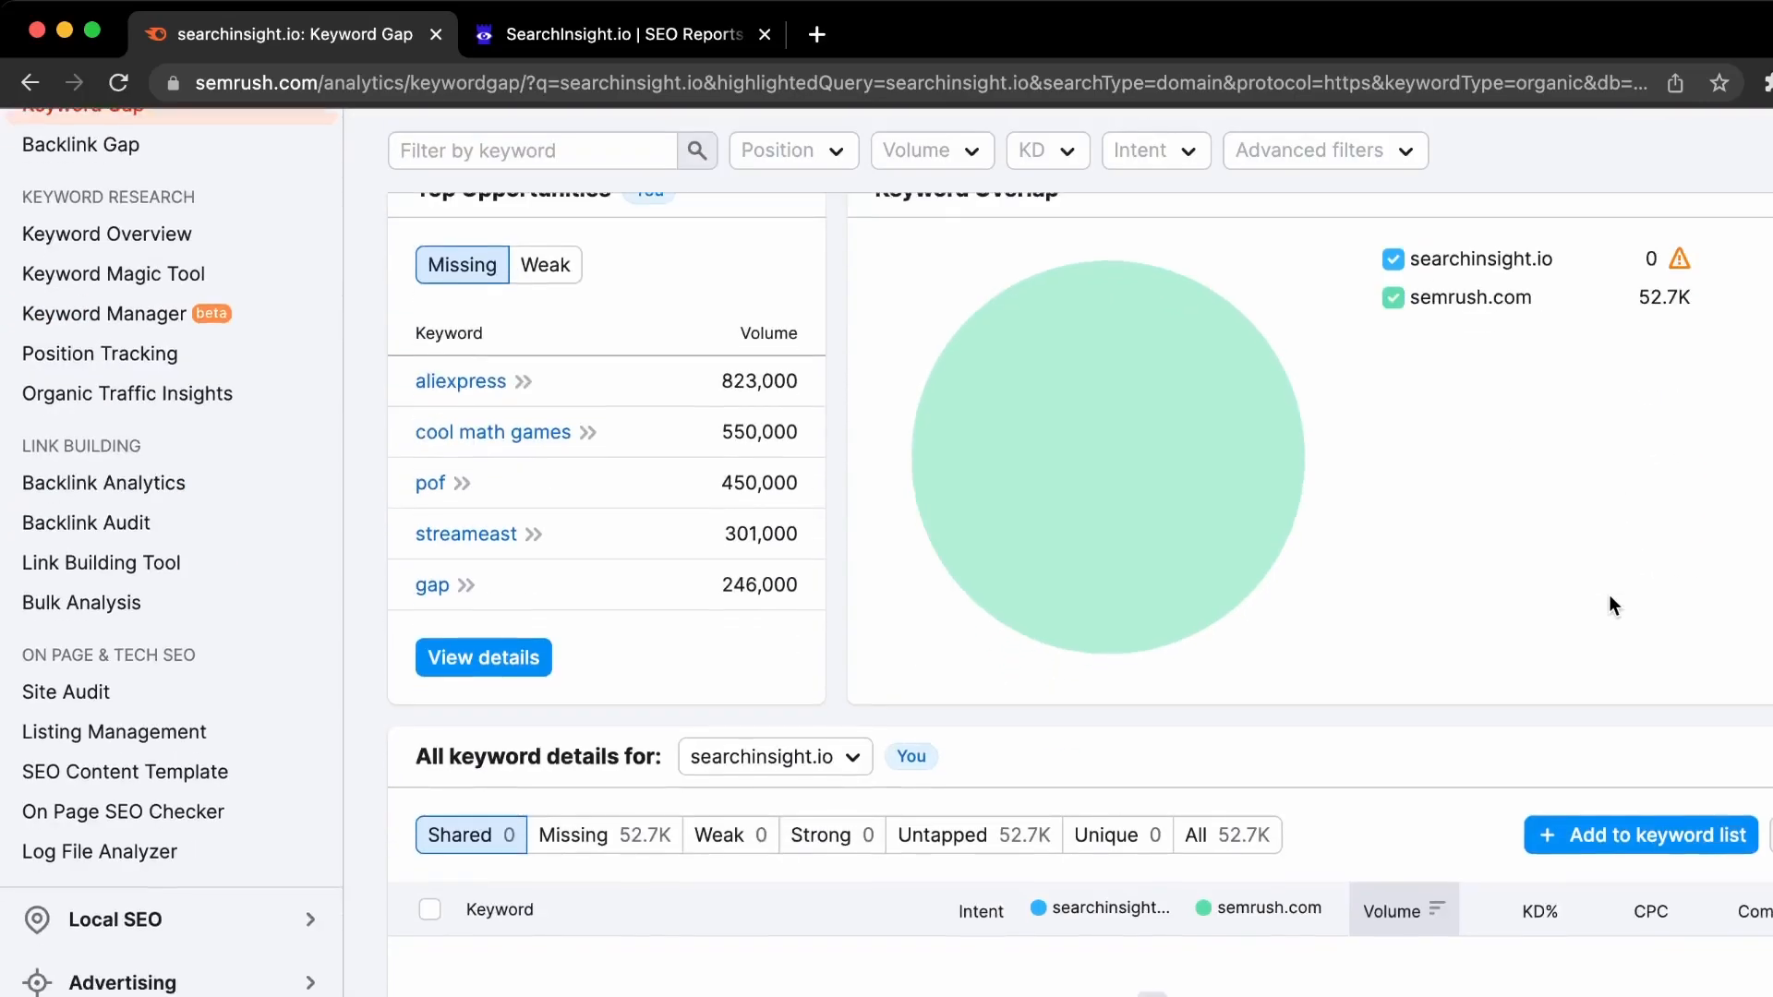
{"action": "scroll", "coordinate": [1609, 595], "scroll_direction": "up", "scroll_amount": 6}
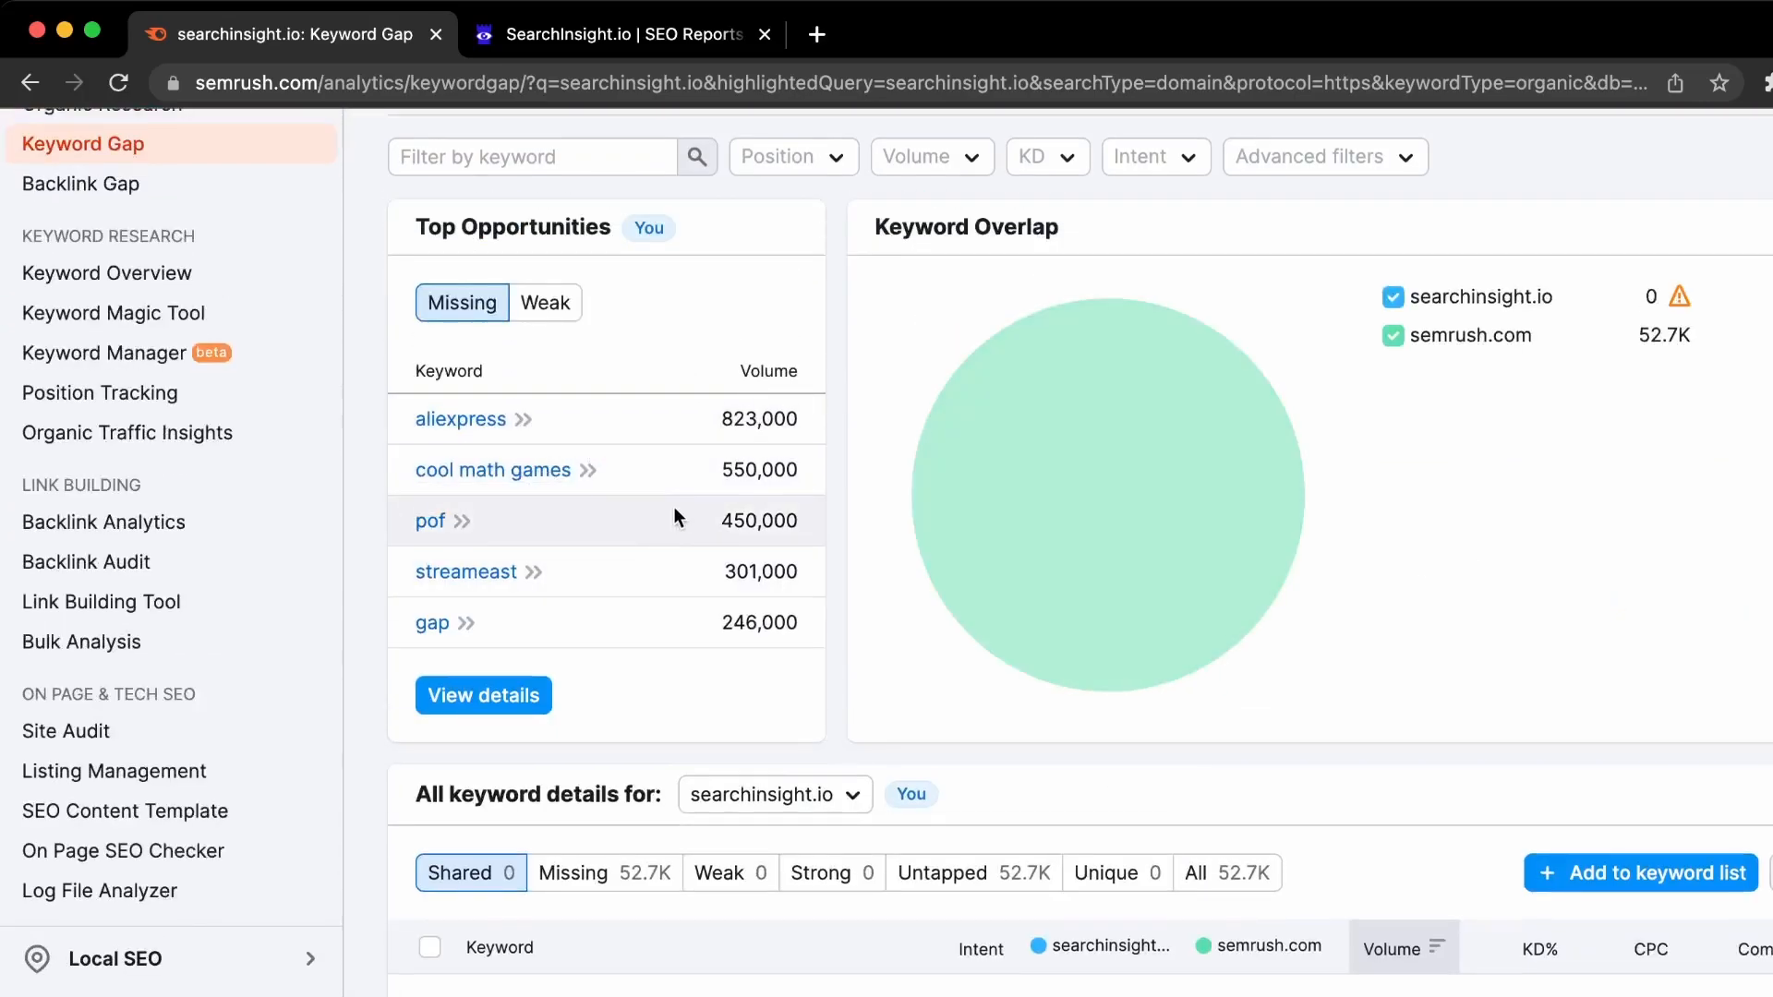
Step: Check the weak and missing top opportunities, then filter the keyword details for searchinsight.io to missing keywords and review the list
{"action": "scroll", "coordinate": [673, 506], "scroll_direction": "up", "scroll_amount": 1}
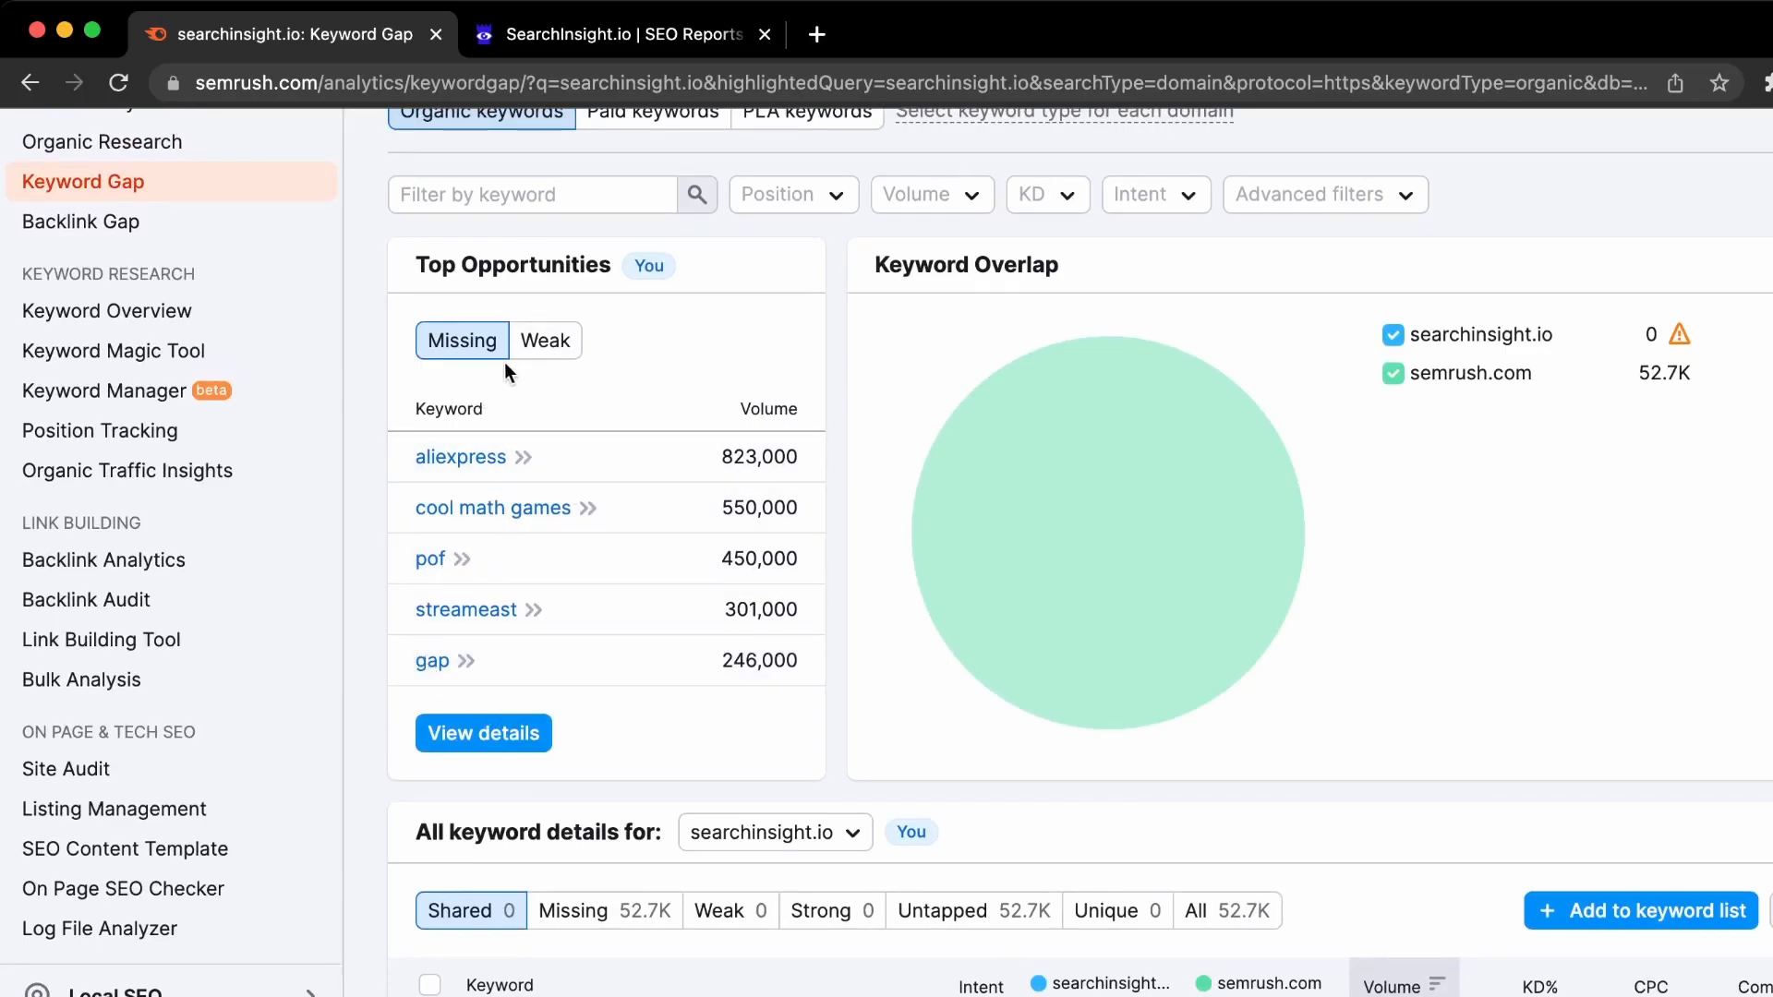
{"action": "left_click", "coordinate": [545, 341]}
{"action": "left_click", "coordinate": [457, 340]}
{"action": "left_click", "coordinate": [579, 911]}
{"action": "scroll", "coordinate": [712, 859], "scroll_direction": "down", "scroll_amount": 3}
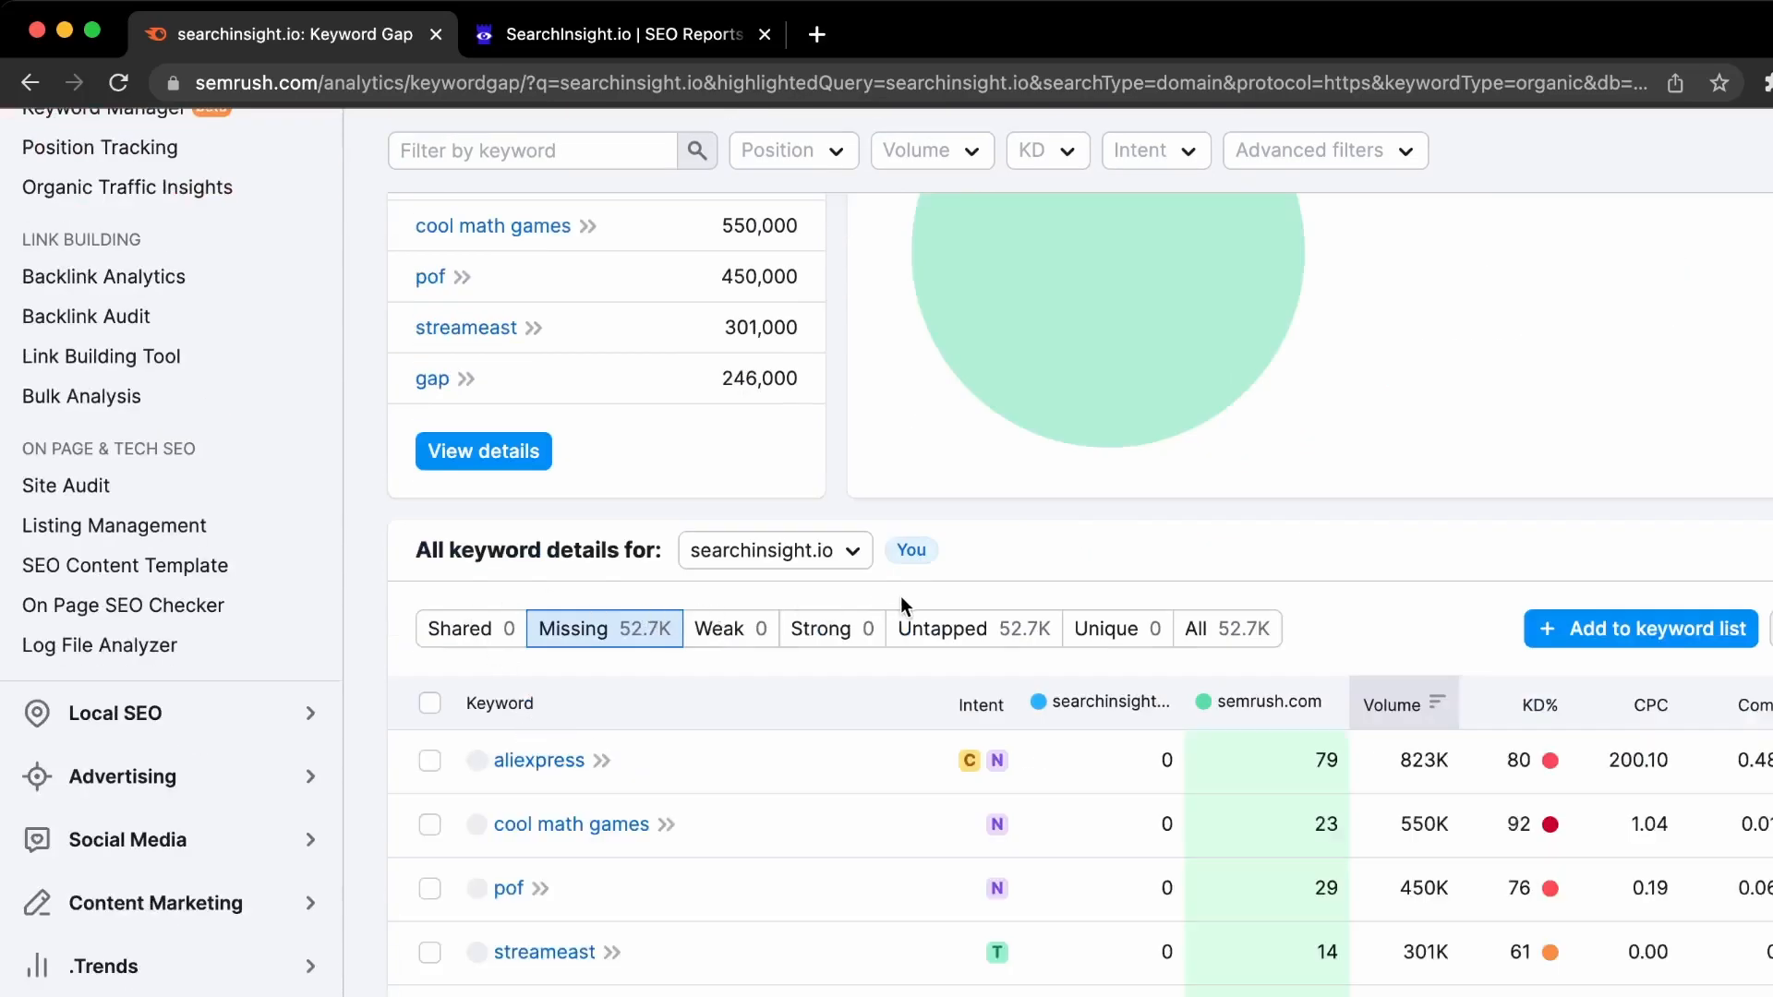
{"action": "scroll", "coordinate": [735, 852], "scroll_direction": "down", "scroll_amount": 6}
{"action": "scroll", "coordinate": [707, 504], "scroll_direction": "down", "scroll_amount": 3}
{"action": "scroll", "coordinate": [645, 334], "scroll_direction": "down", "scroll_amount": 3}
Step: Open Backlink Gap to compare the referring domains of searchinsight.io with semrush.com
{"action": "scroll", "coordinate": [682, 932], "scroll_direction": "up", "scroll_amount": 14}
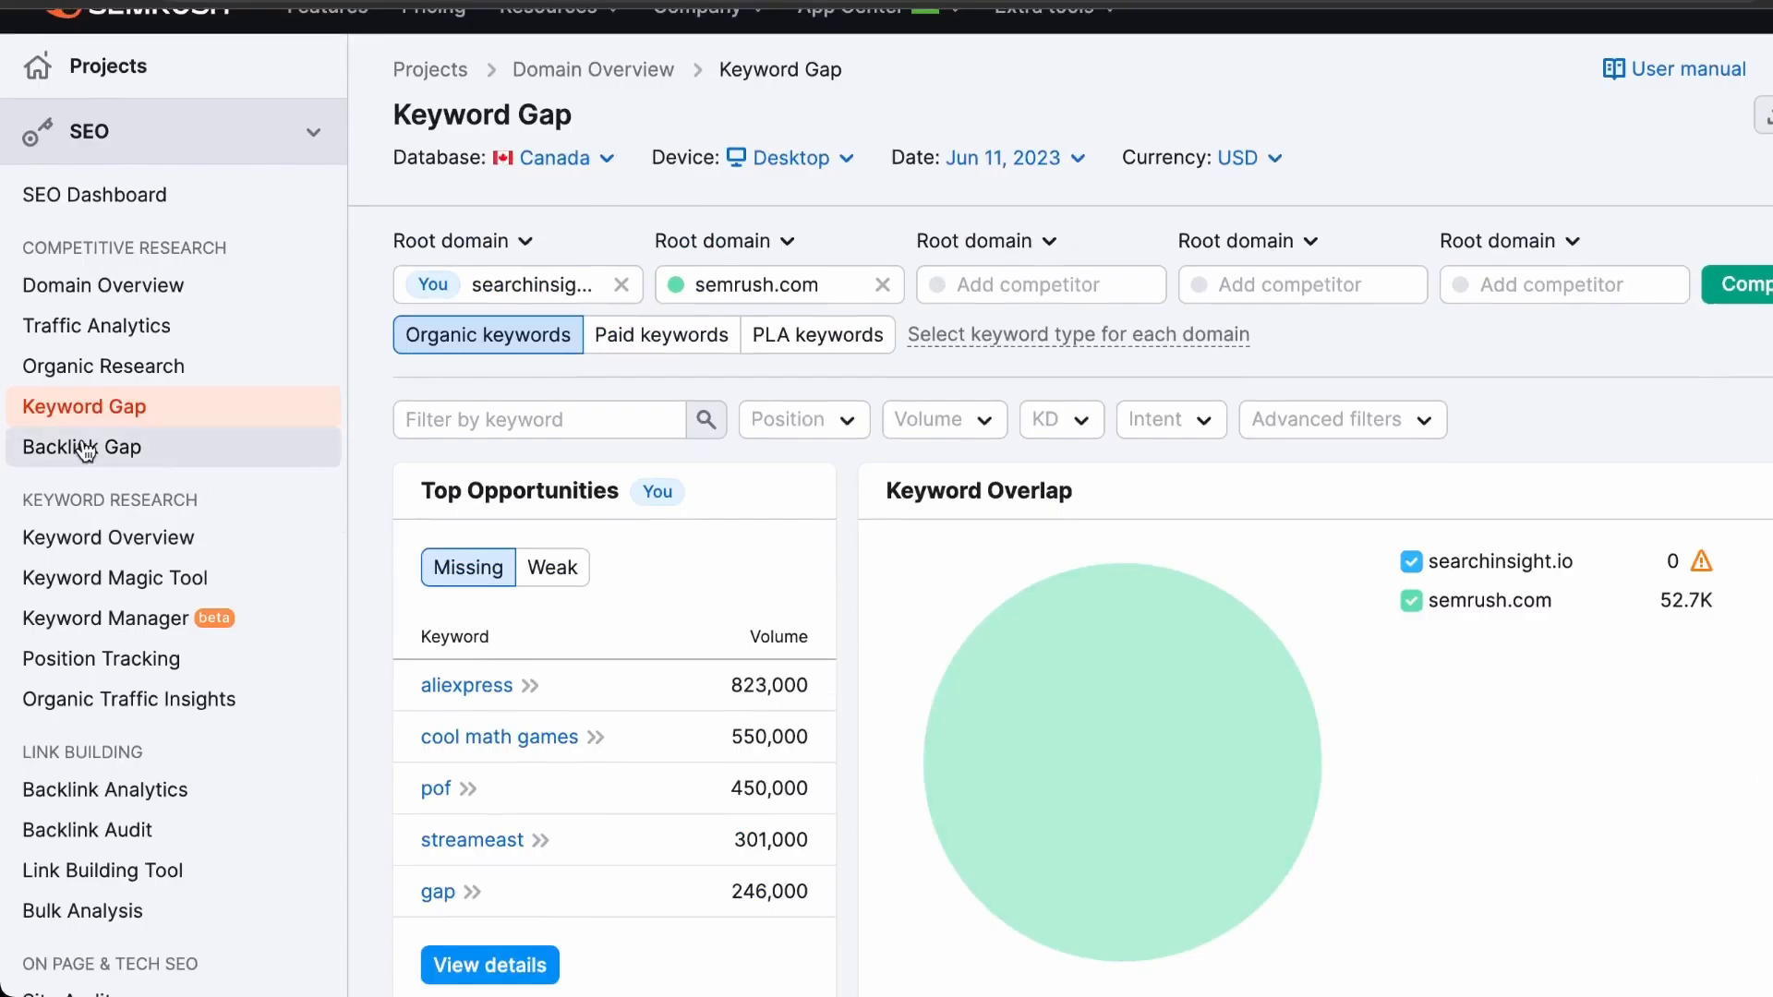
{"action": "left_click", "coordinate": [24, 455]}
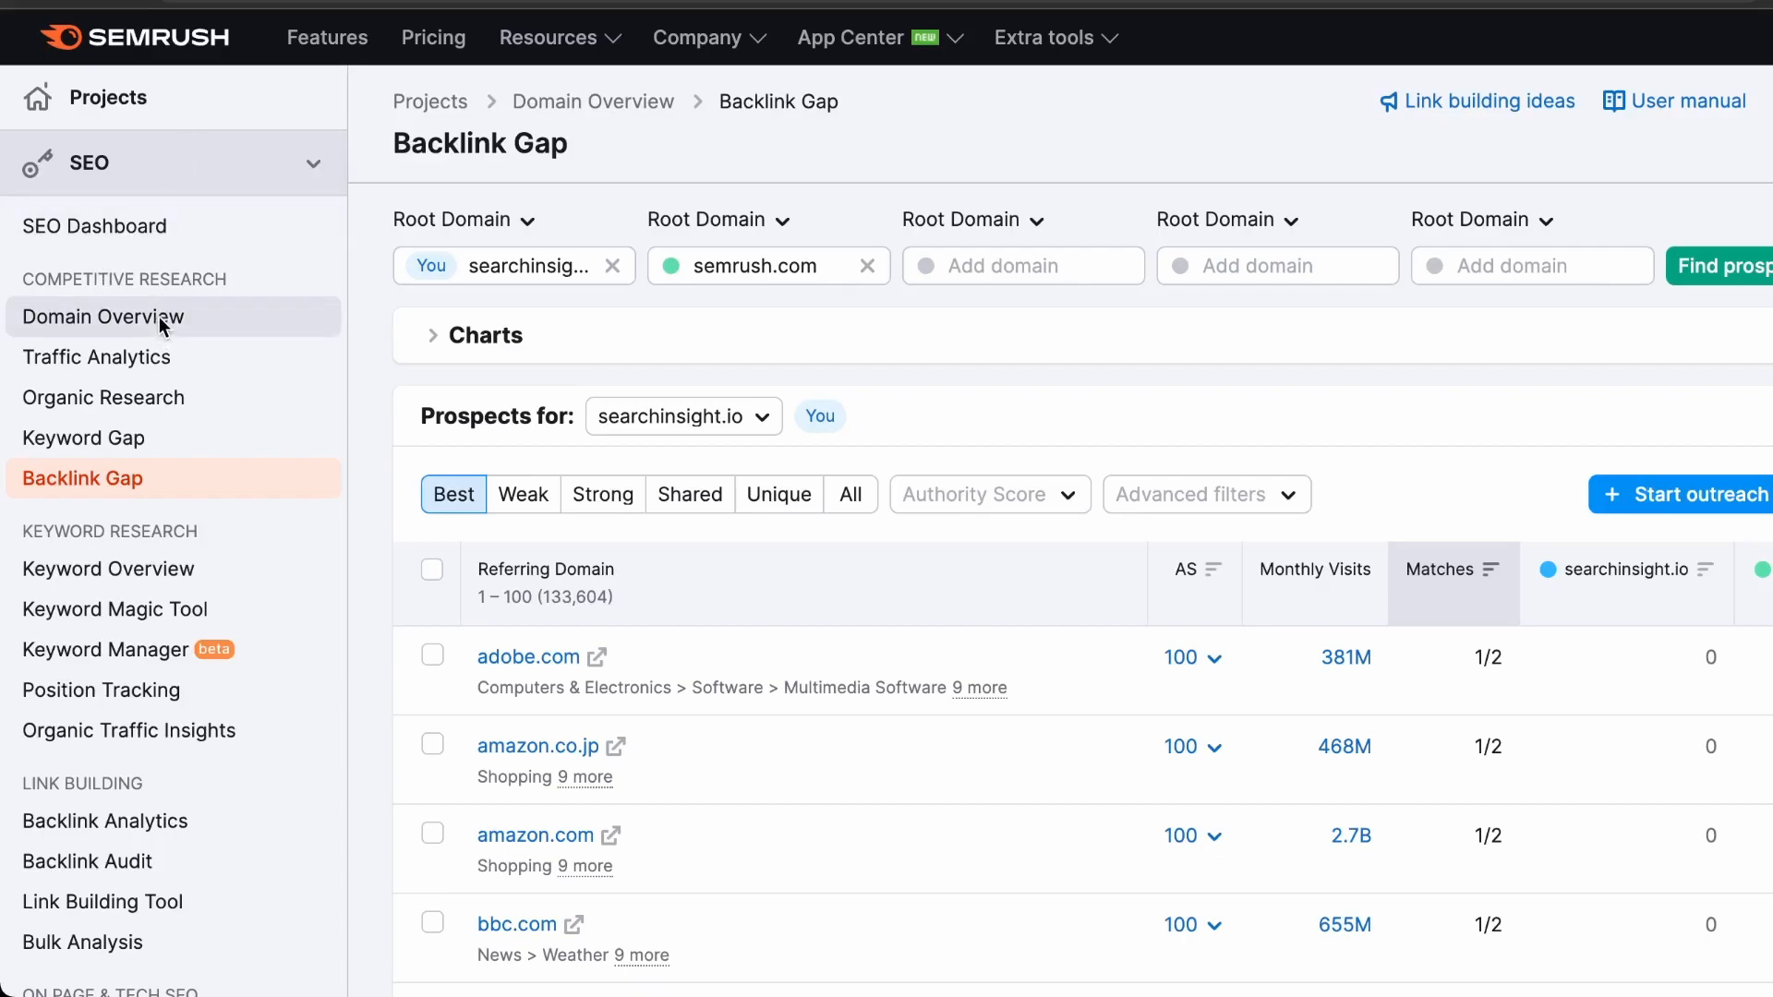
Step: Go to the SEO Dashboard and open the full Site Audit report for the Search Insight project
{"action": "left_click", "coordinate": [153, 225]}
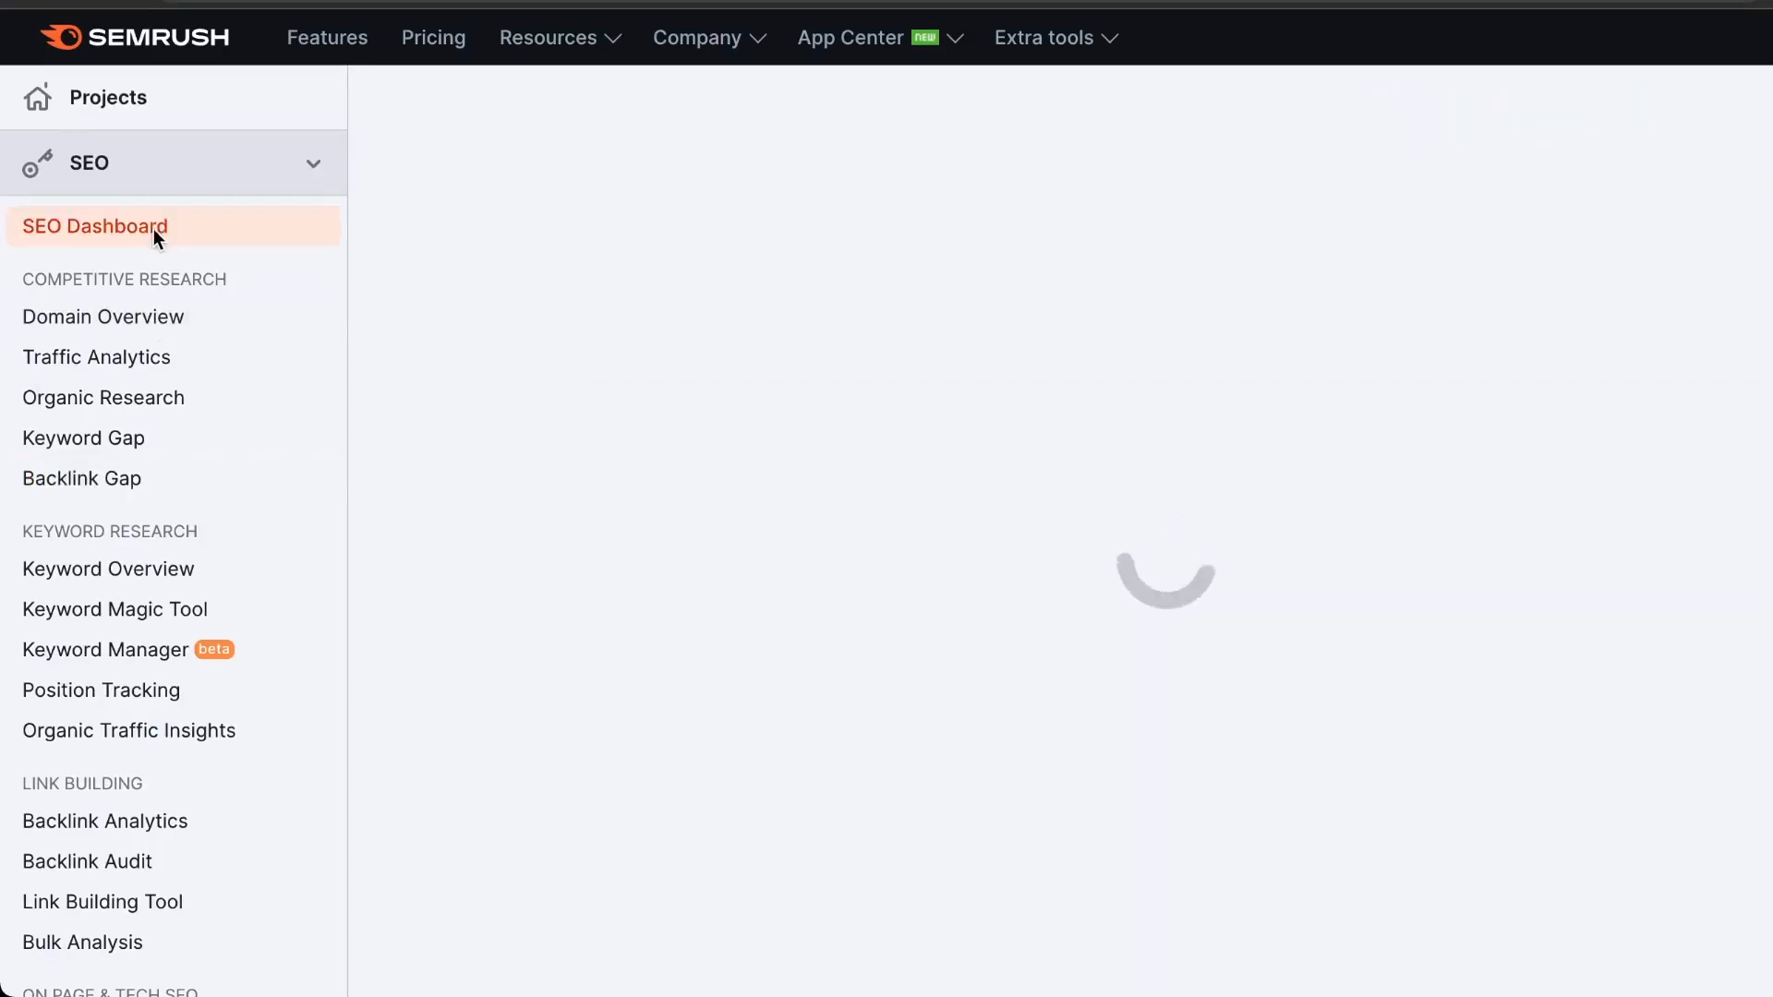
{"action": "scroll", "coordinate": [697, 506], "scroll_direction": "down", "scroll_amount": 3}
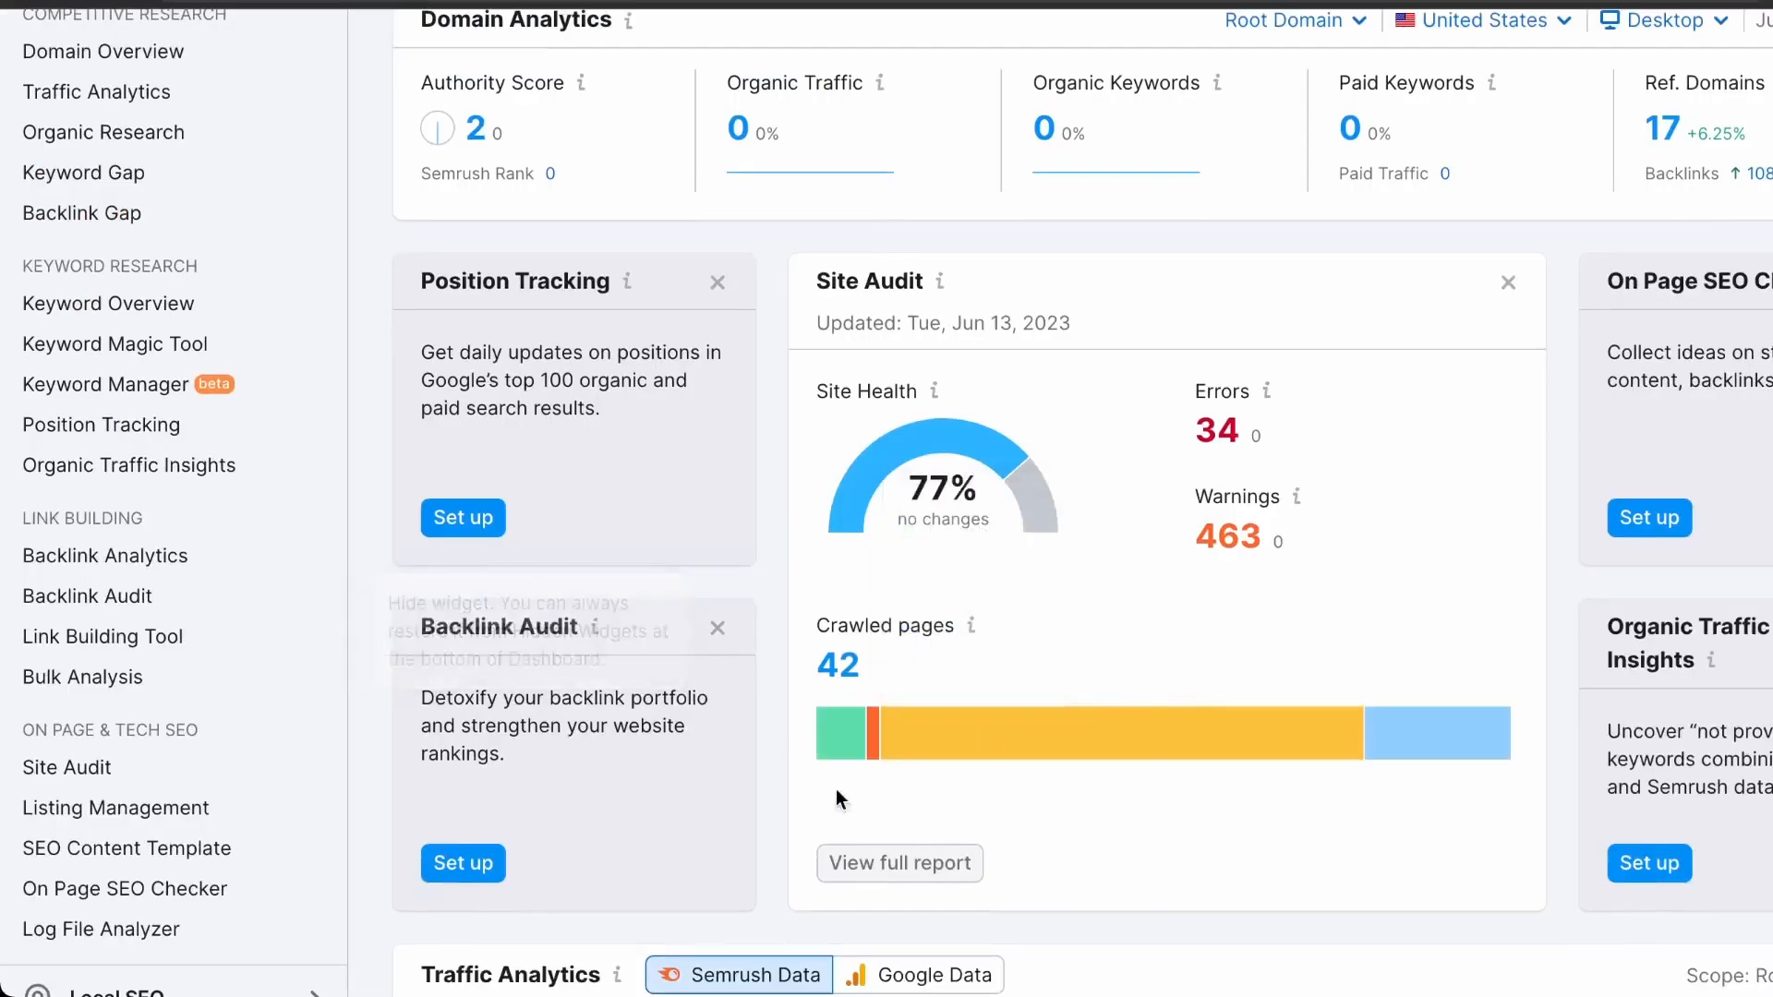
{"action": "left_click", "coordinate": [910, 866]}
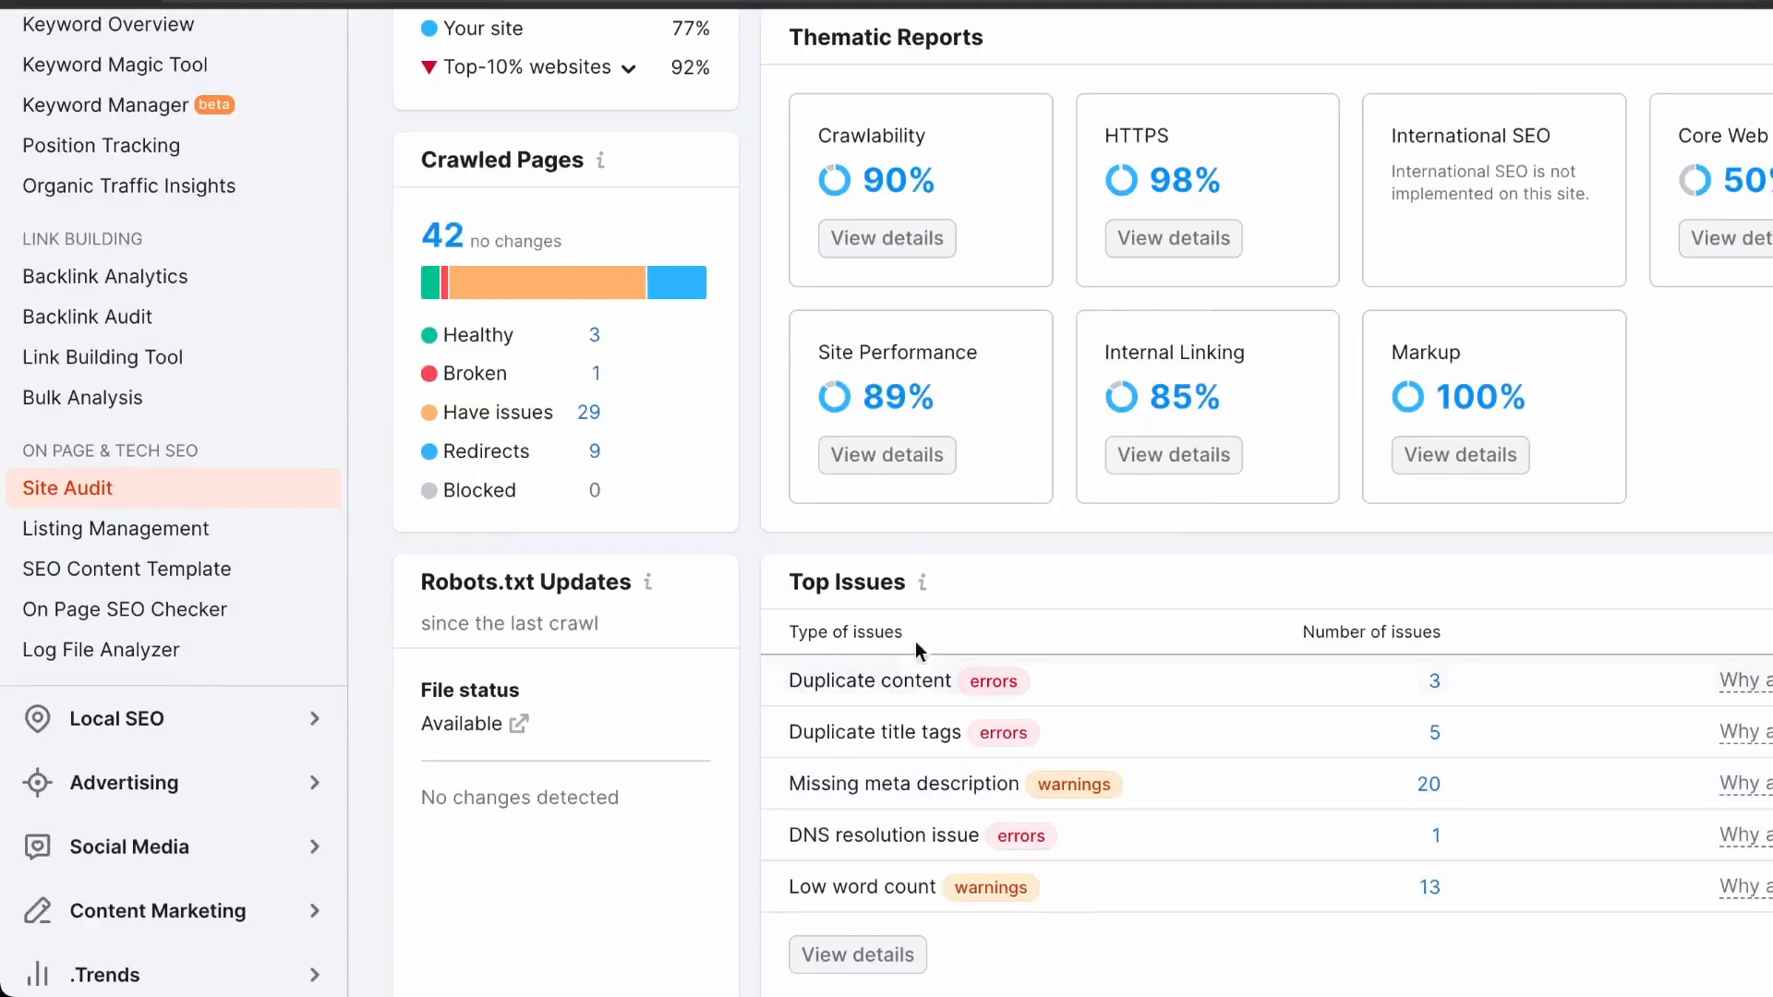
Step: Examine the audit's thematic reports and top issues, including duplicate content, duplicate title tags and missing meta descriptions
{"action": "scroll", "coordinate": [923, 445], "scroll_direction": "up", "scroll_amount": 3}
{"action": "scroll", "coordinate": [771, 369], "scroll_direction": "down", "scroll_amount": 3}
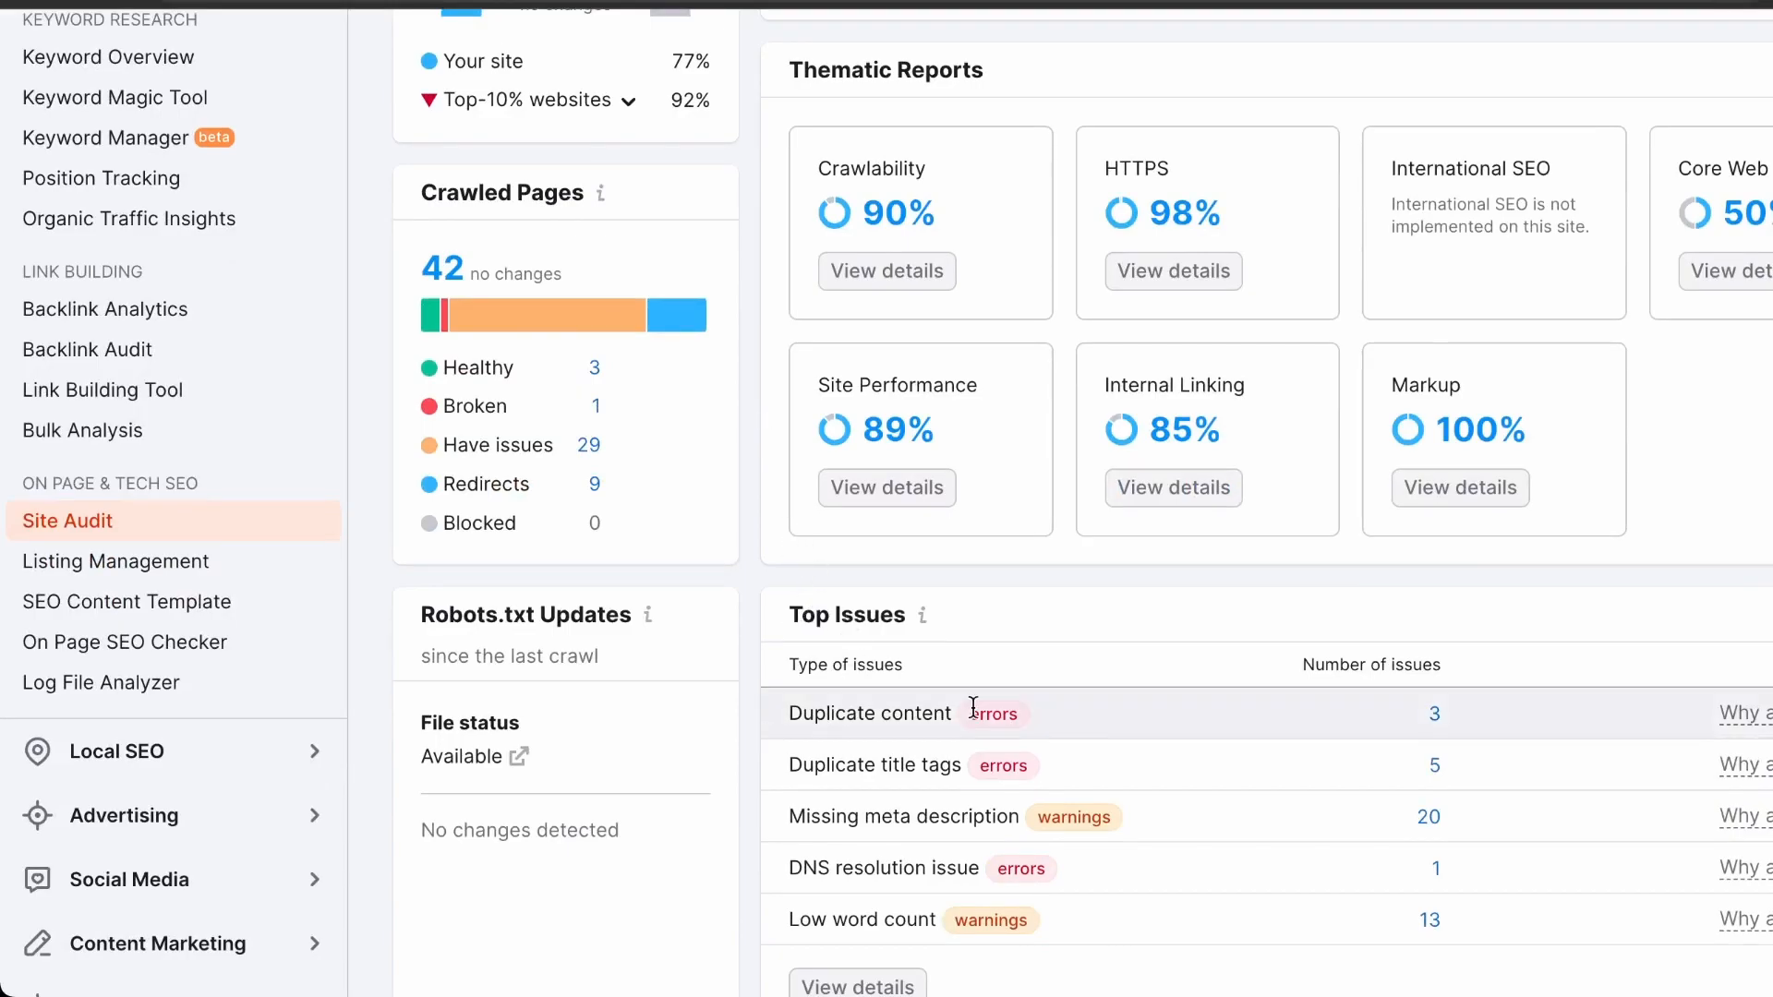
{"action": "left_click_drag", "start_coordinate": [973, 708], "coordinate": [1027, 758]}
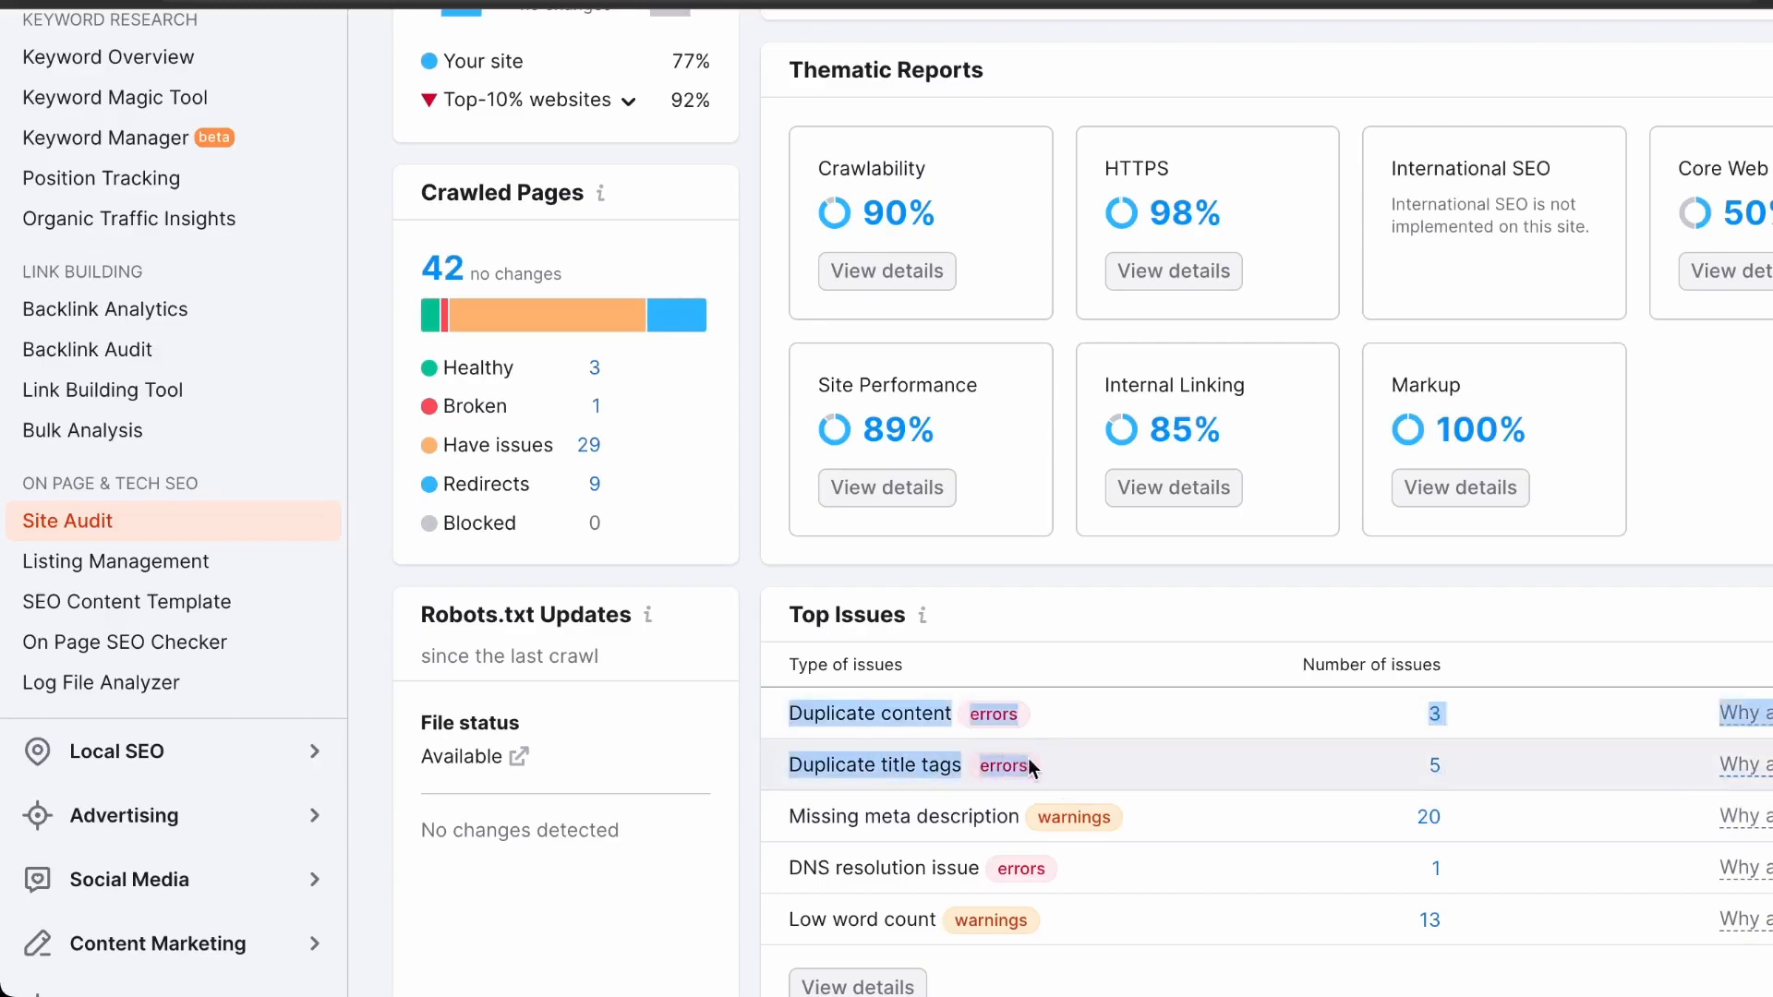
{"action": "left_click", "coordinate": [1073, 776]}
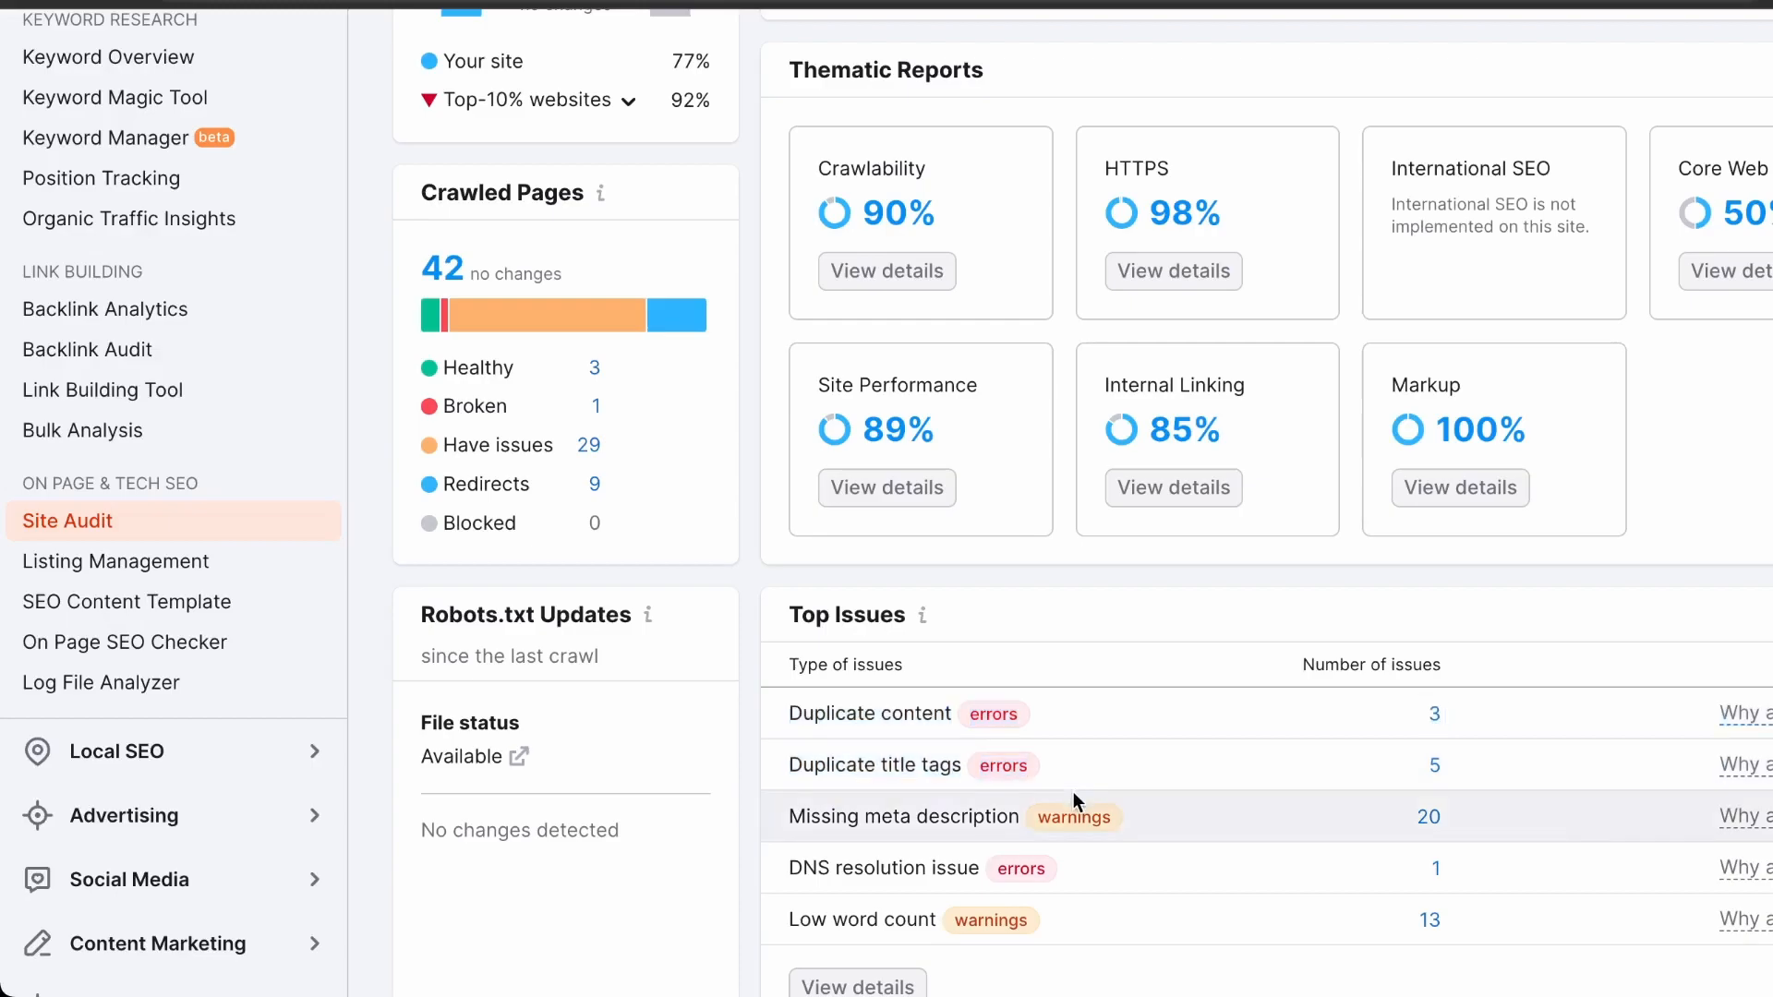
{"action": "left_click_drag", "start_coordinate": [1132, 816], "coordinate": [1022, 800]}
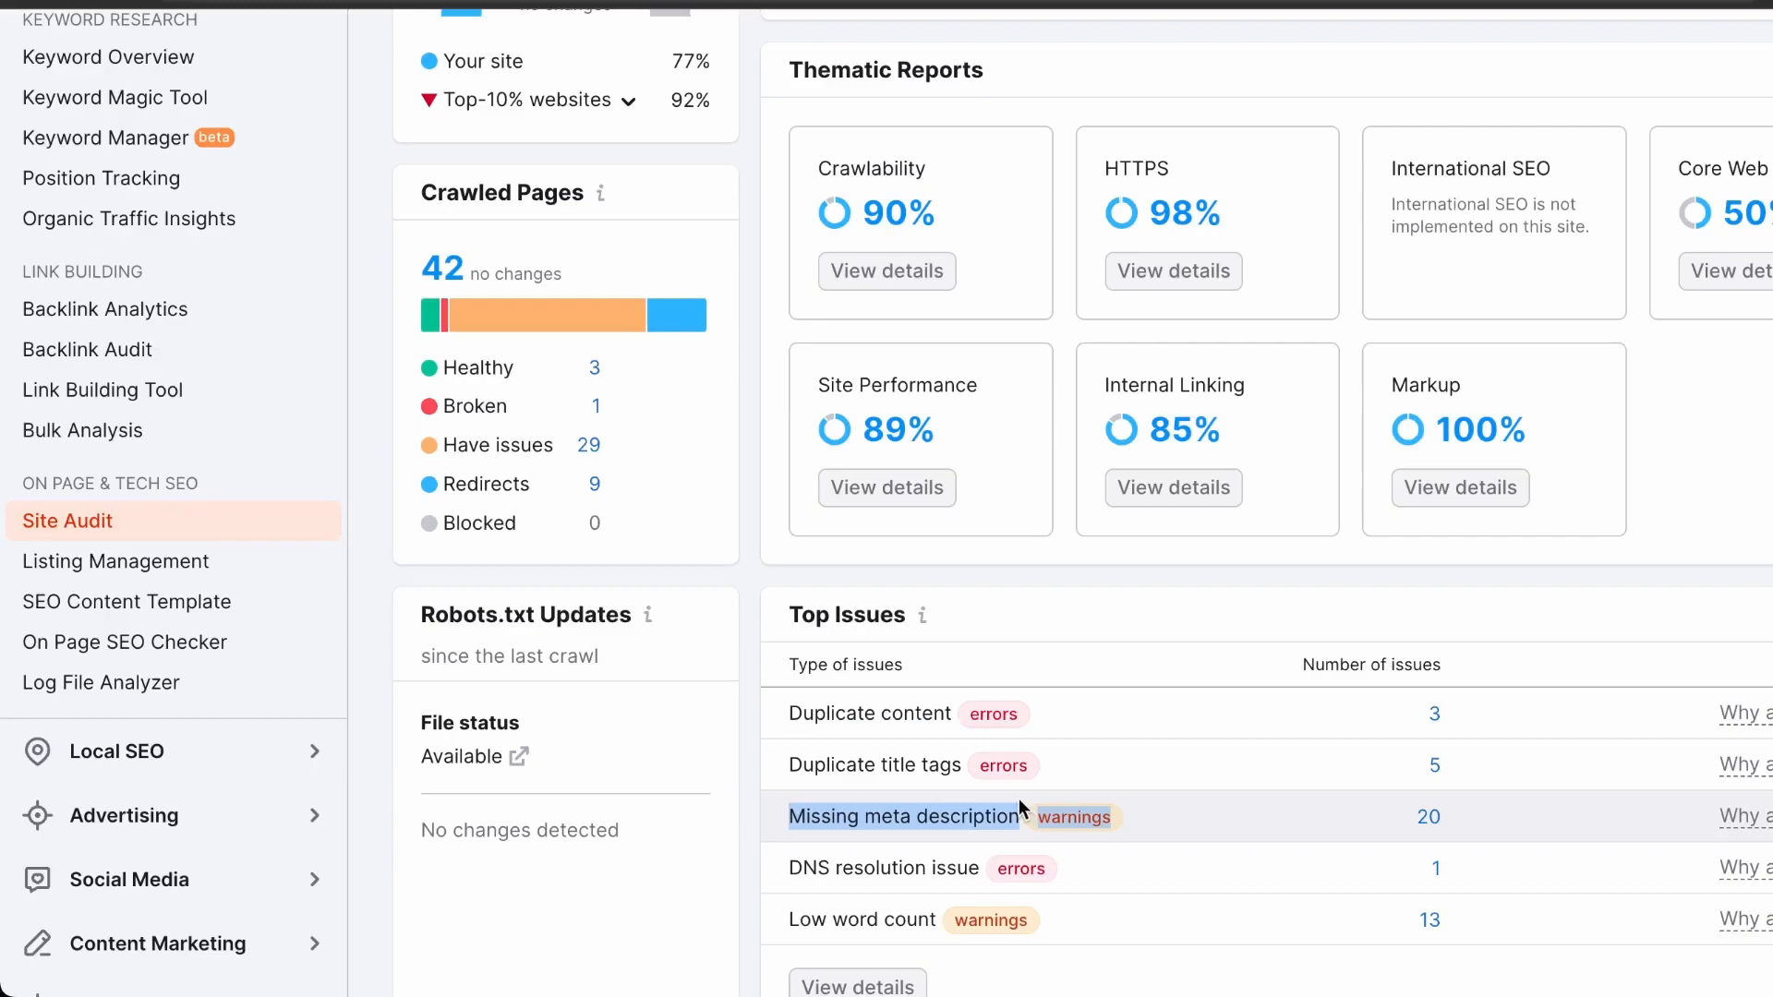
{"action": "left_click", "coordinate": [1155, 762]}
{"action": "scroll", "coordinate": [1155, 763], "scroll_direction": "down", "scroll_amount": 1}
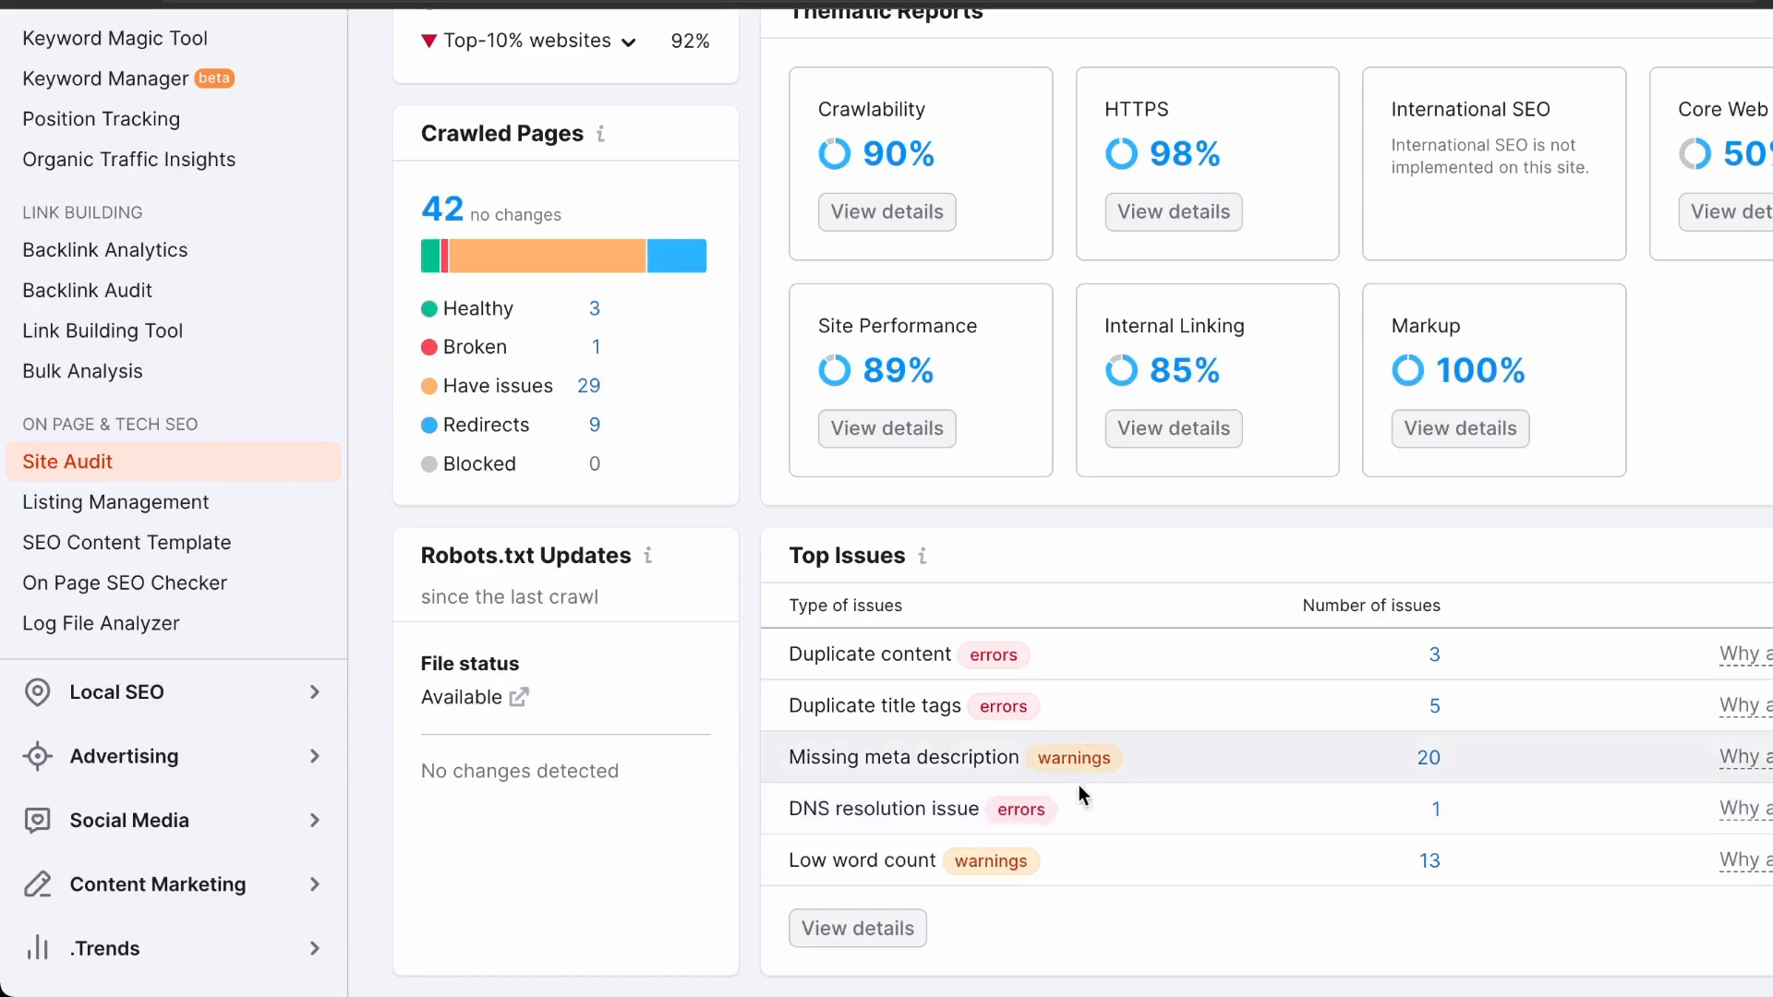
{"action": "scroll", "coordinate": [1082, 784], "scroll_direction": "down", "scroll_amount": 1}
Step: Look through the issues and crawled pages of the Search Insight site audit
{"action": "scroll", "coordinate": [1095, 774], "scroll_direction": "up", "scroll_amount": 7}
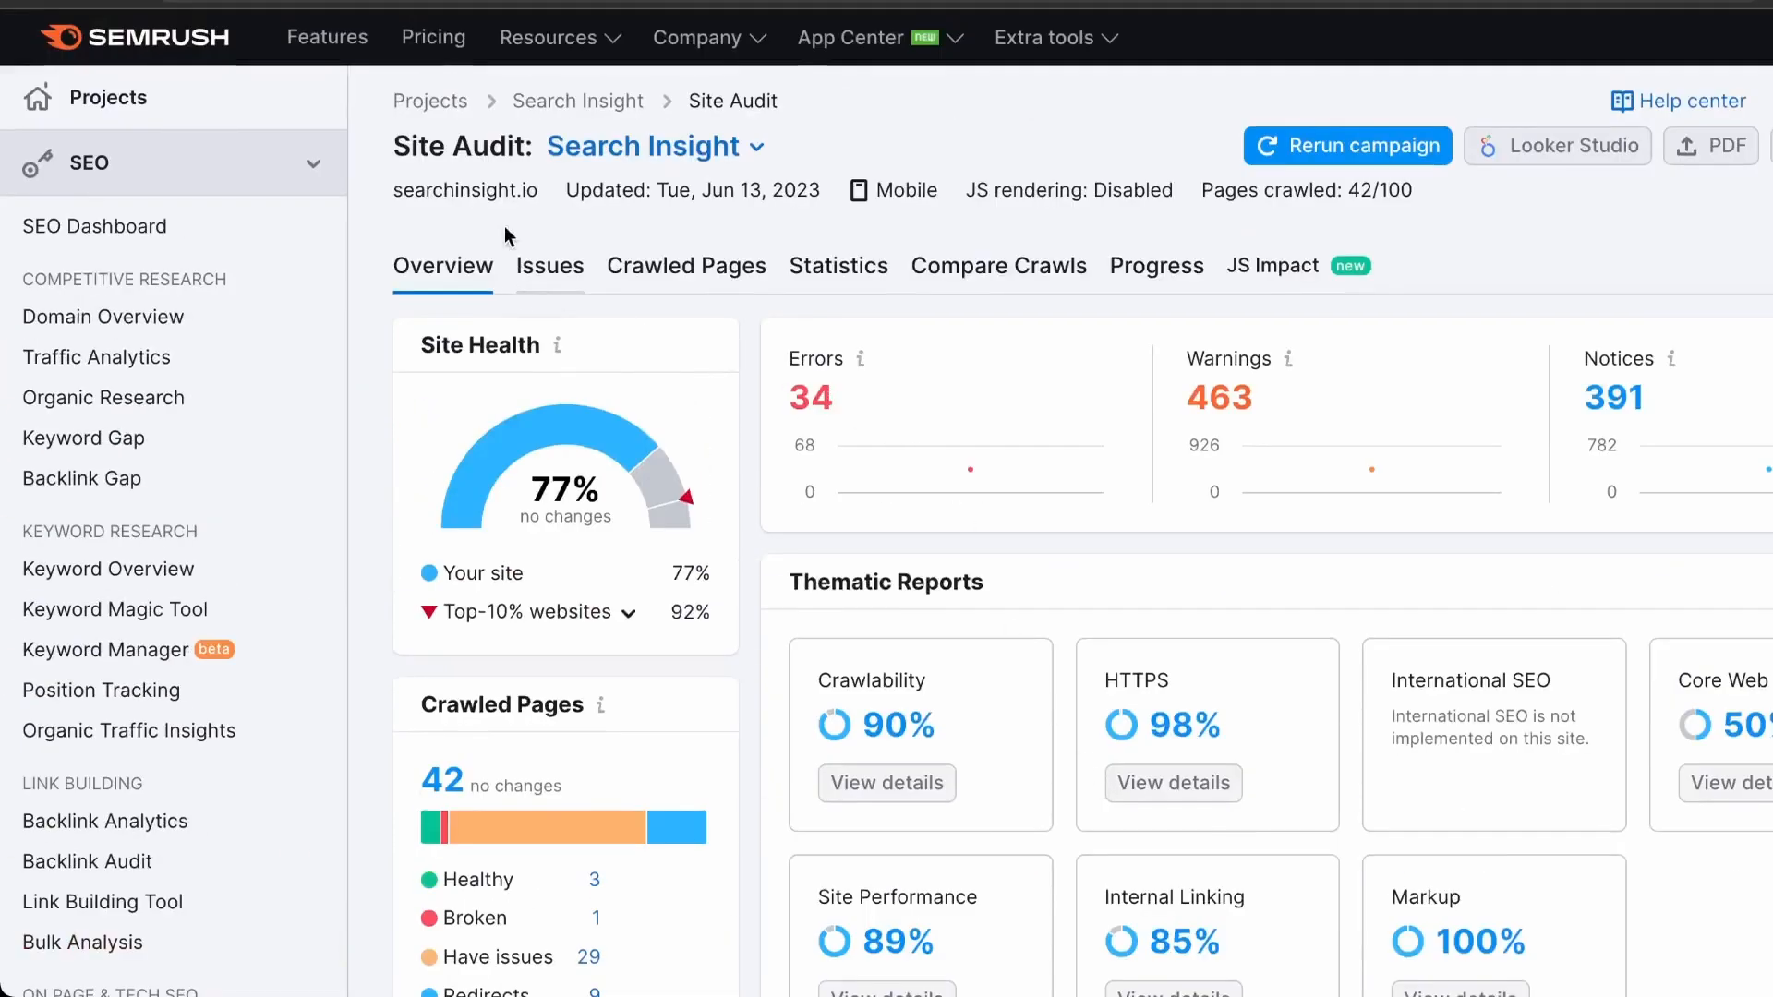
{"action": "left_click", "coordinate": [559, 277]}
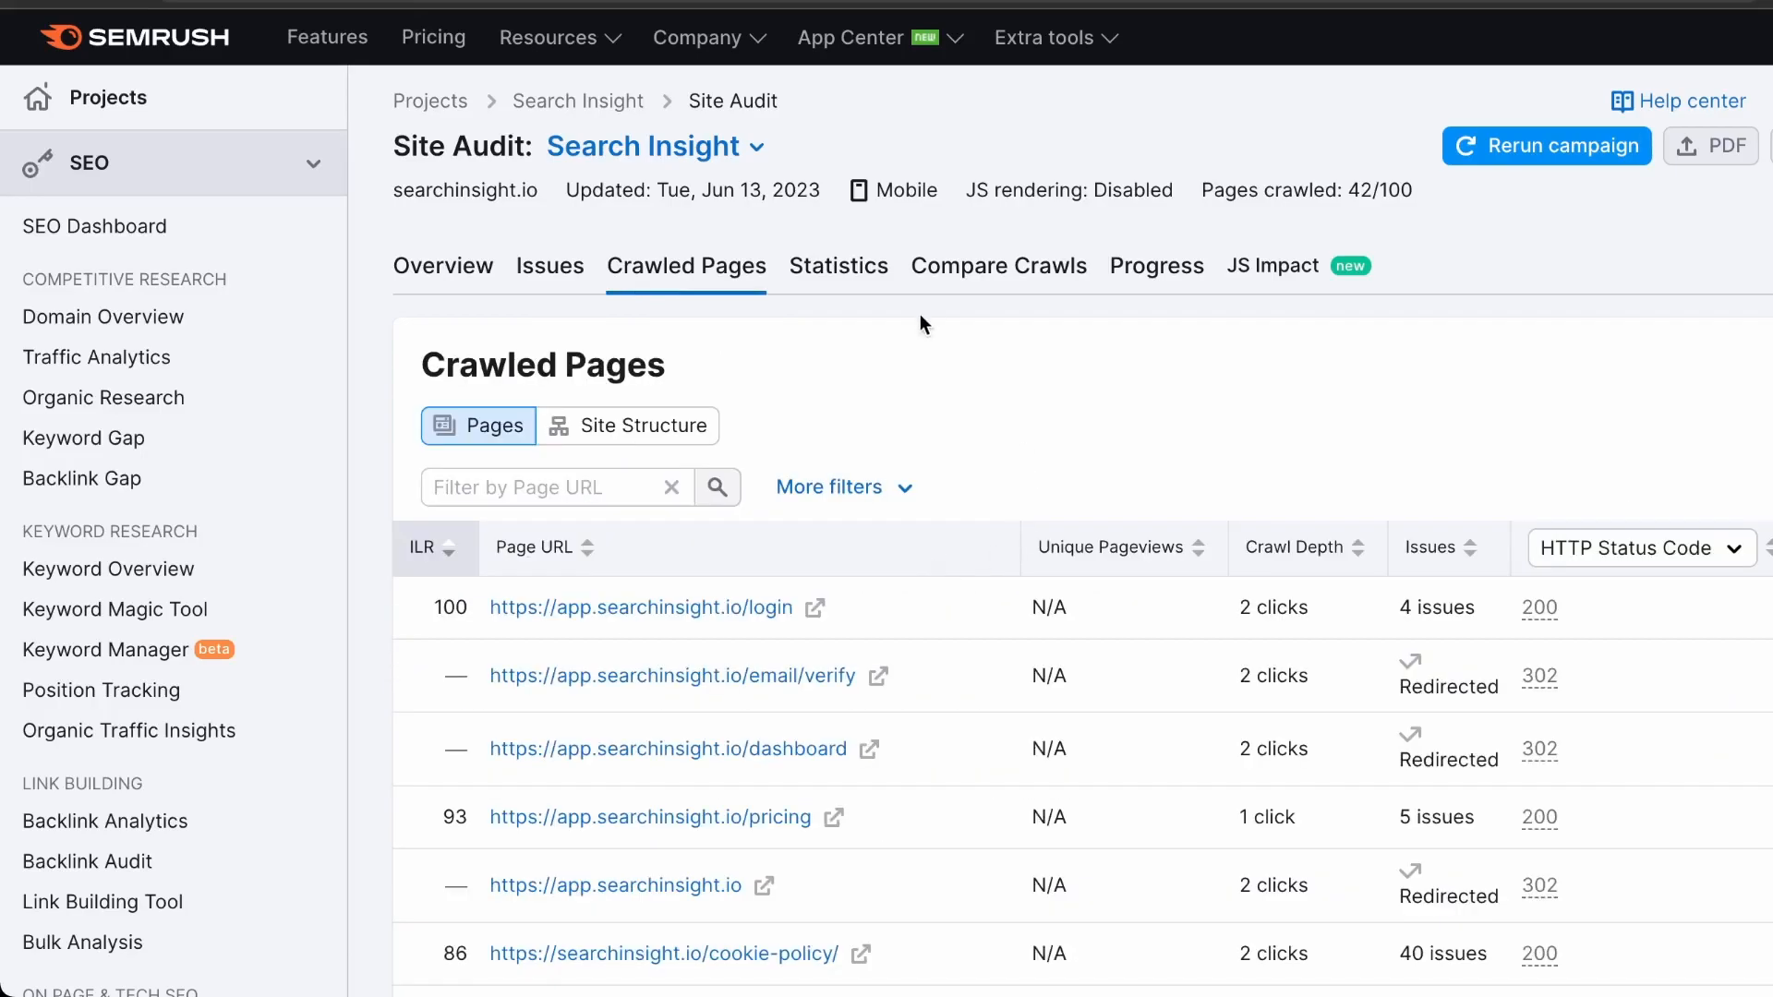
{"action": "scroll", "coordinate": [920, 318], "scroll_direction": "down", "scroll_amount": 3}
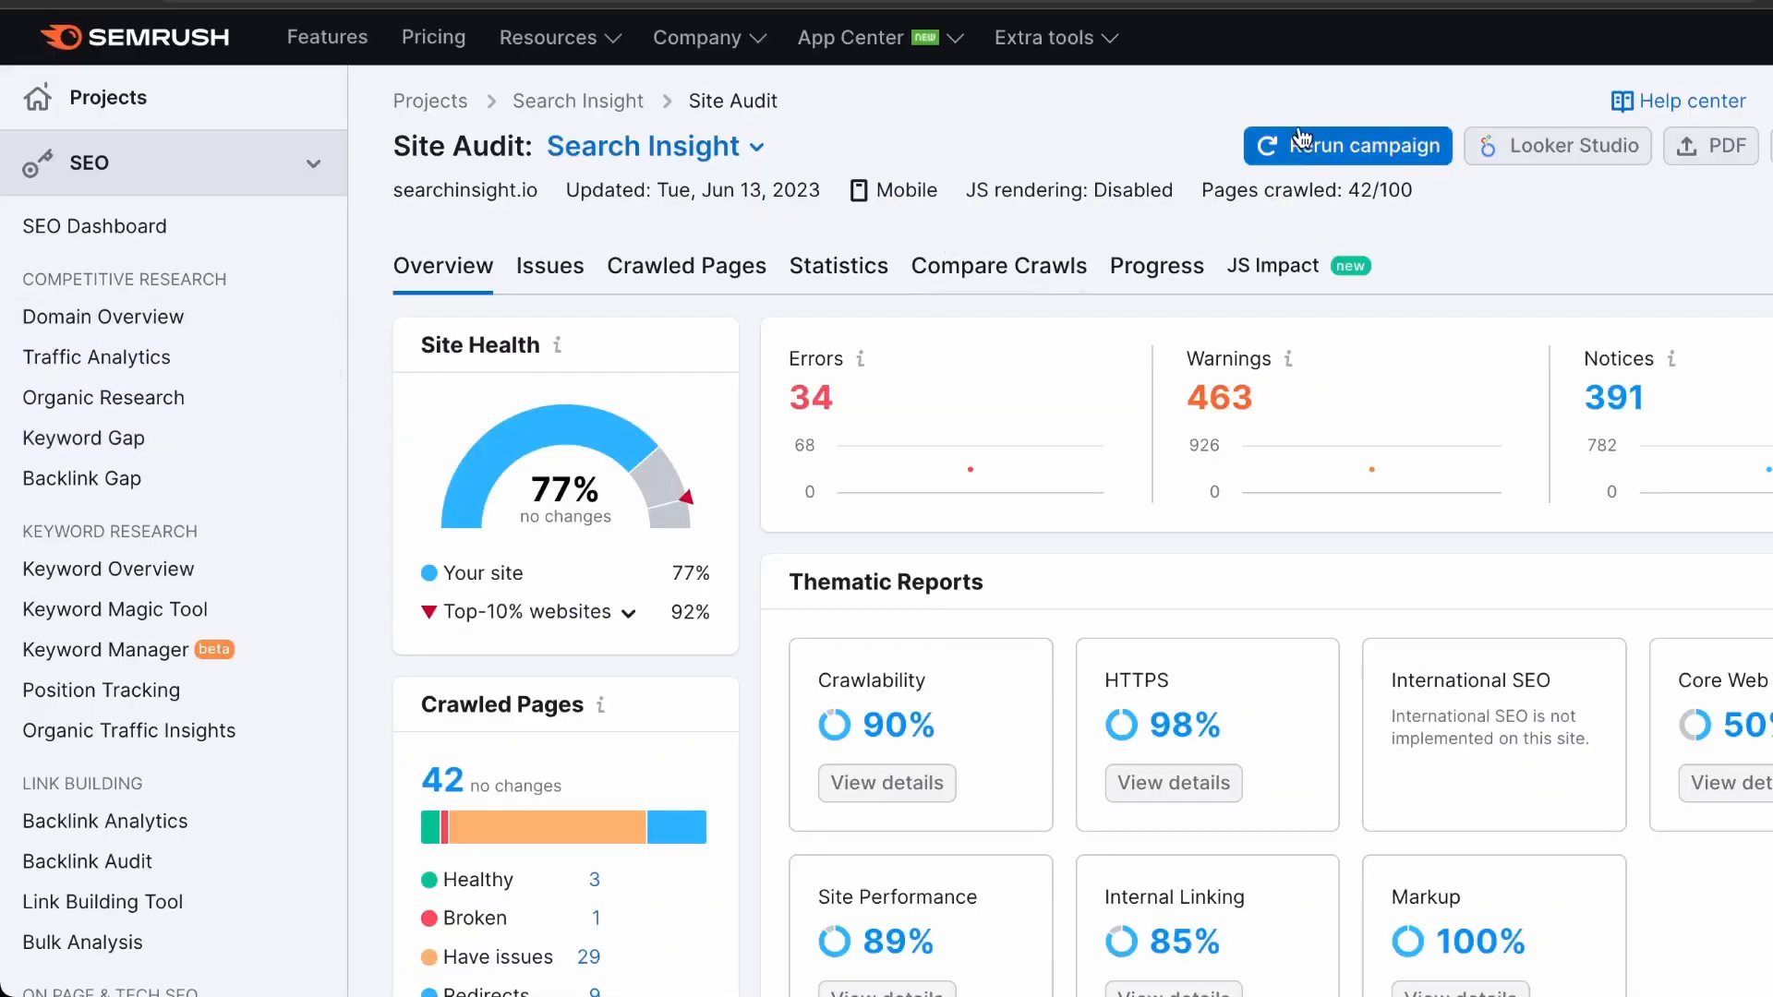
Step: Return to the SEO Dashboard and view the Google services connection options for Traffic Analytics without connecting an account
{"action": "left_click", "coordinate": [177, 248]}
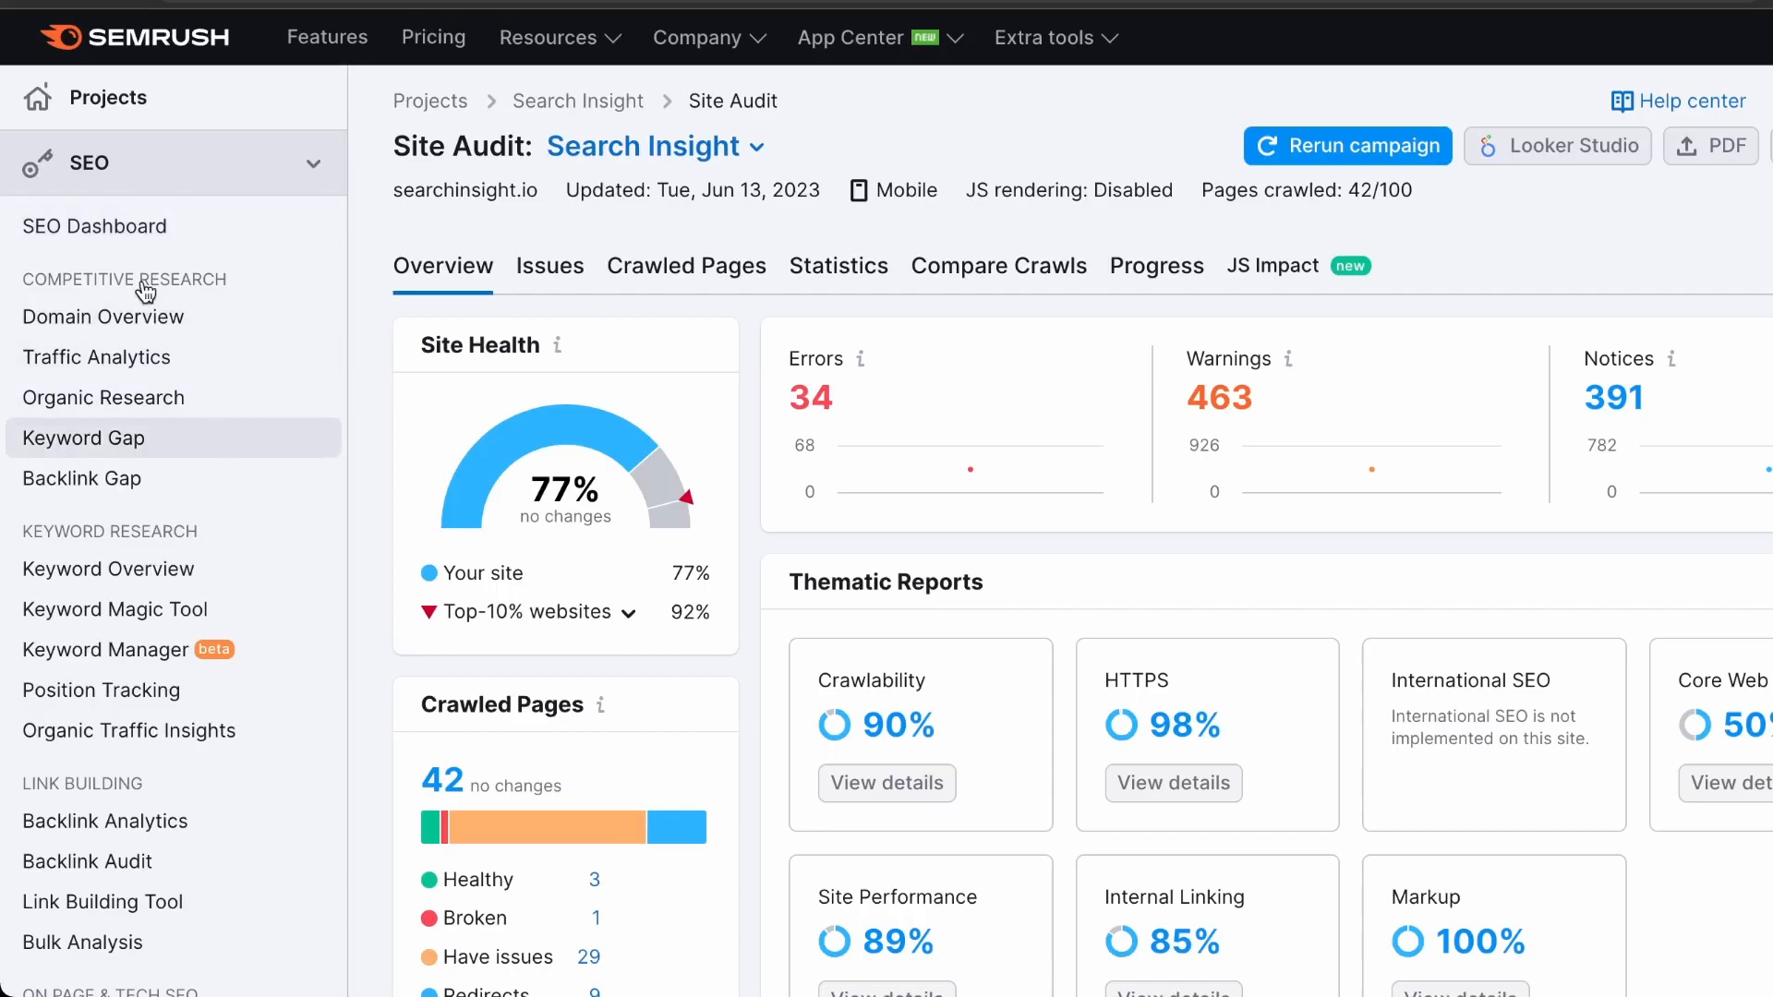
{"action": "scroll", "coordinate": [890, 647], "scroll_direction": "down", "scroll_amount": 3}
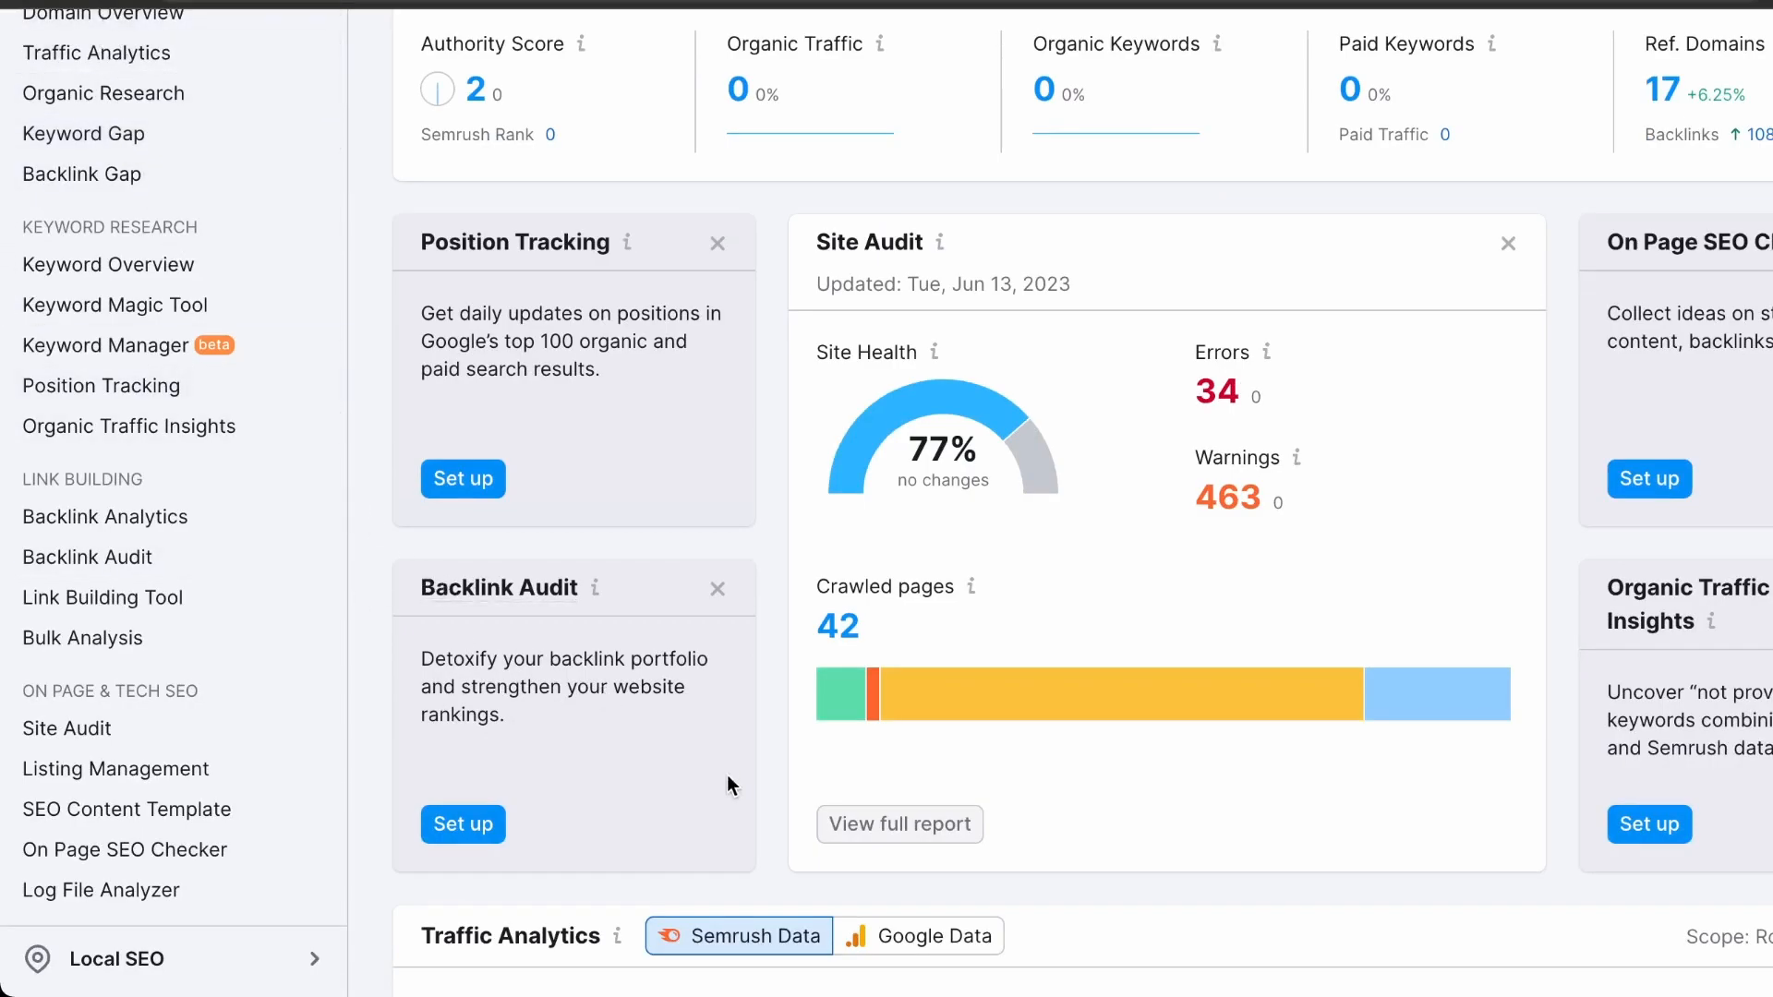
{"action": "scroll", "coordinate": [652, 731], "scroll_direction": "down", "scroll_amount": 2}
{"action": "scroll", "coordinate": [652, 738], "scroll_direction": "down", "scroll_amount": 3}
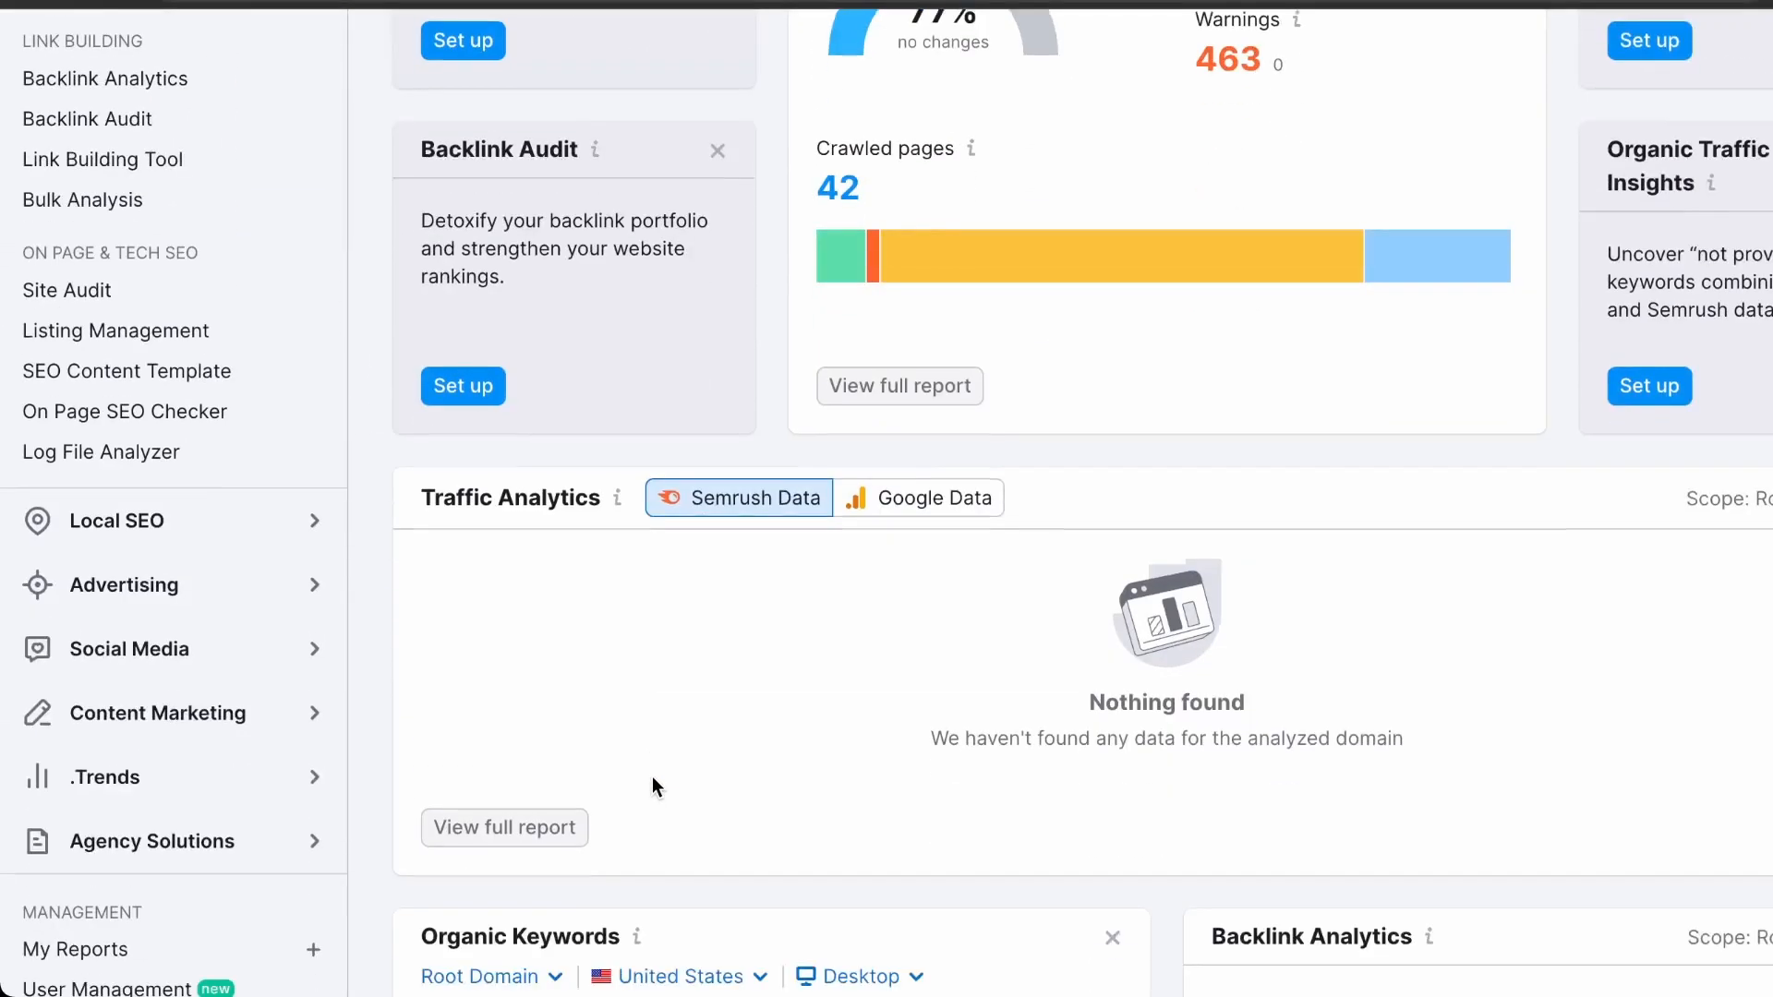
{"action": "left_click", "coordinate": [934, 498]}
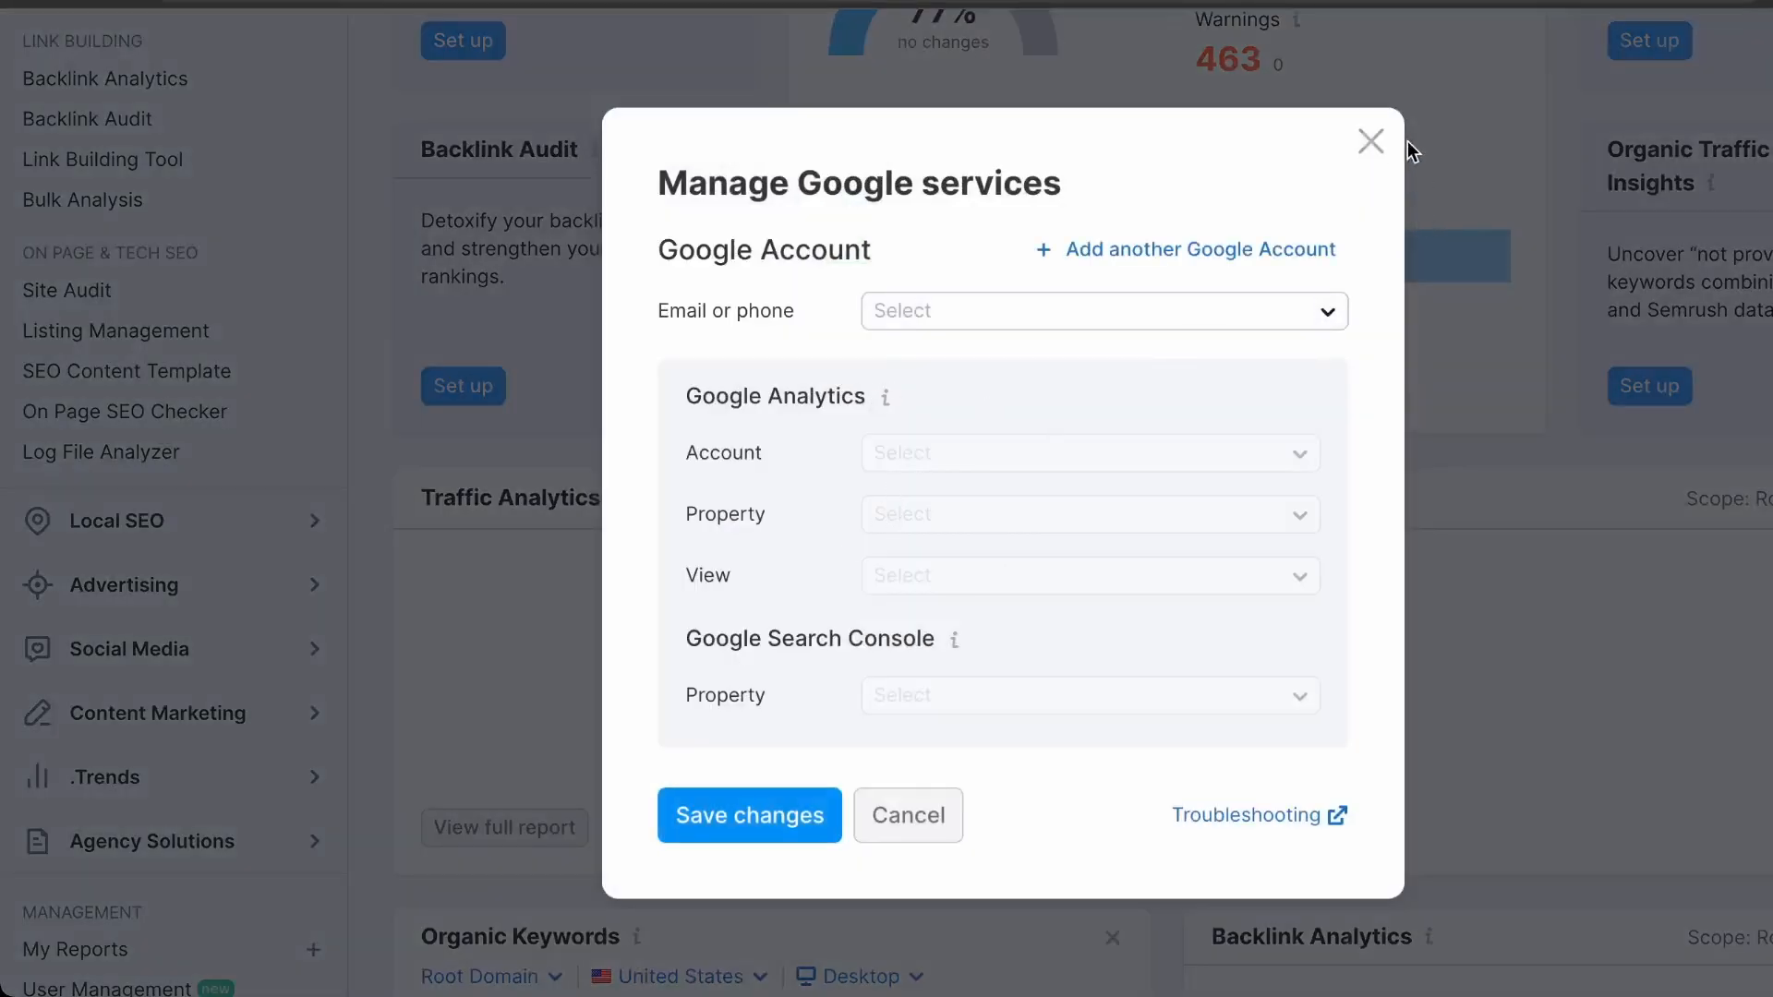
{"action": "left_click", "coordinate": [1372, 144]}
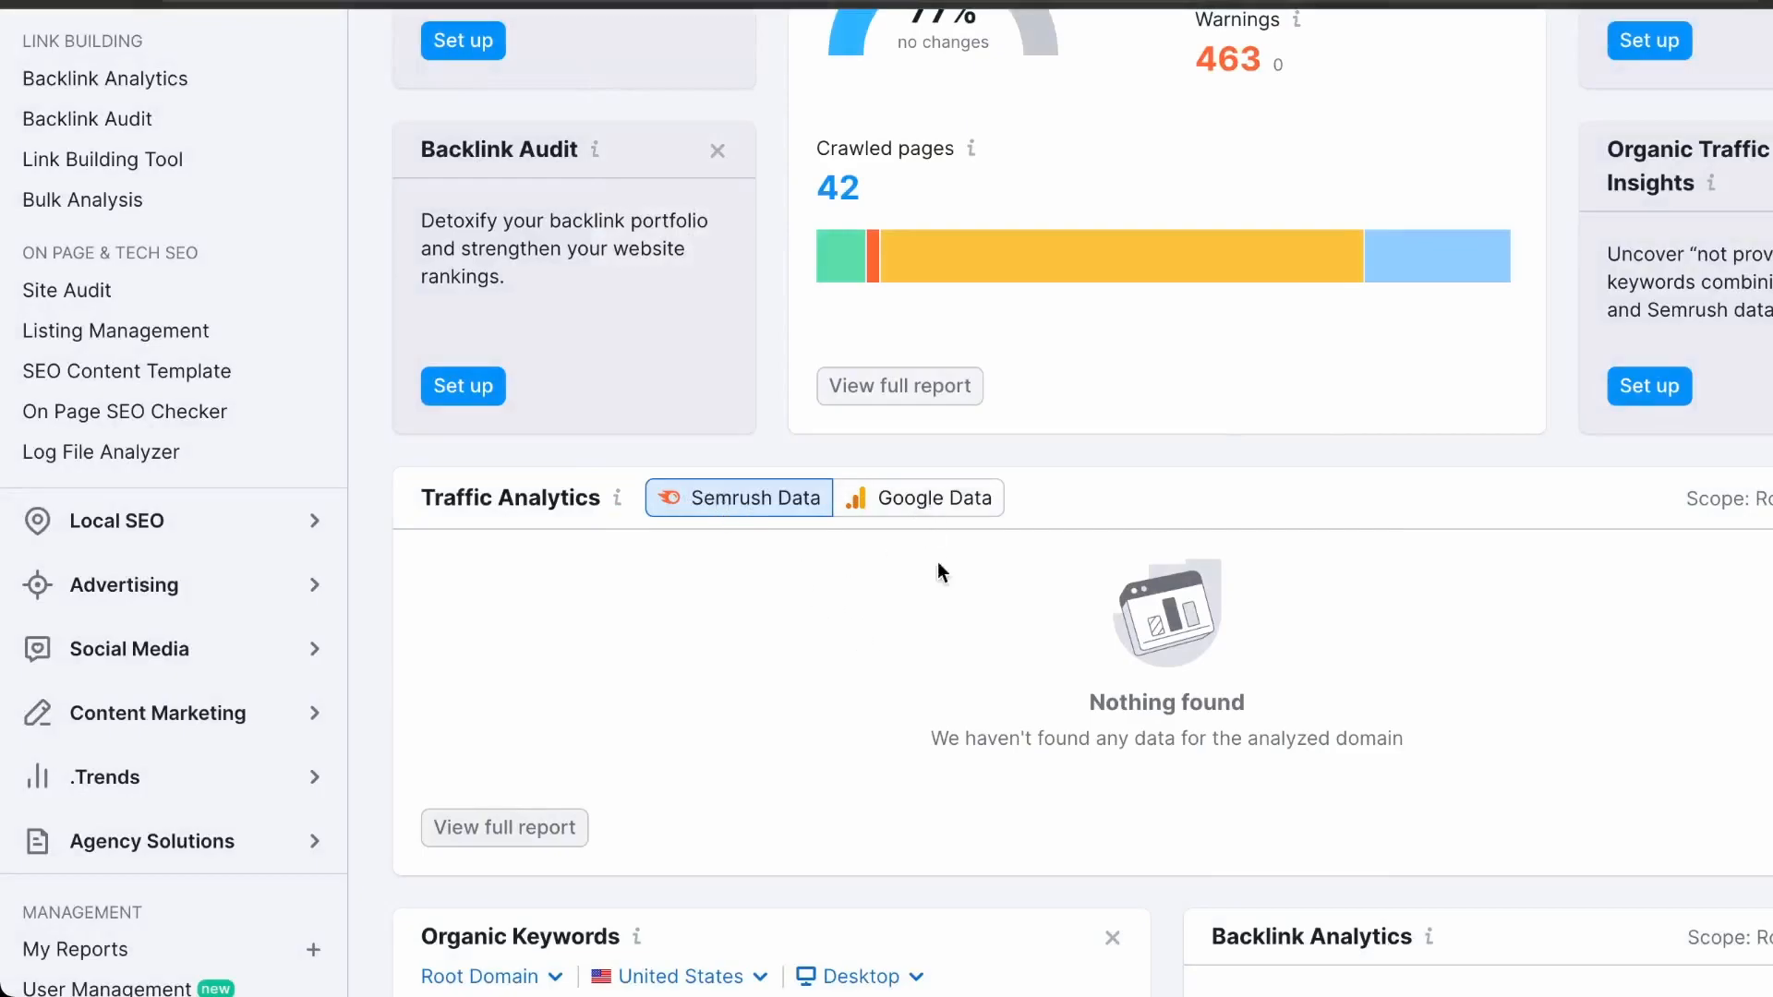
Step: Examine the remaining dashboard widgets, covering organic keywords, backlink analytics, the Link Building Tool and the Google services connection
{"action": "scroll", "coordinate": [768, 774], "scroll_direction": "down", "scroll_amount": 3}
{"action": "scroll", "coordinate": [704, 822], "scroll_direction": "down", "scroll_amount": 10}
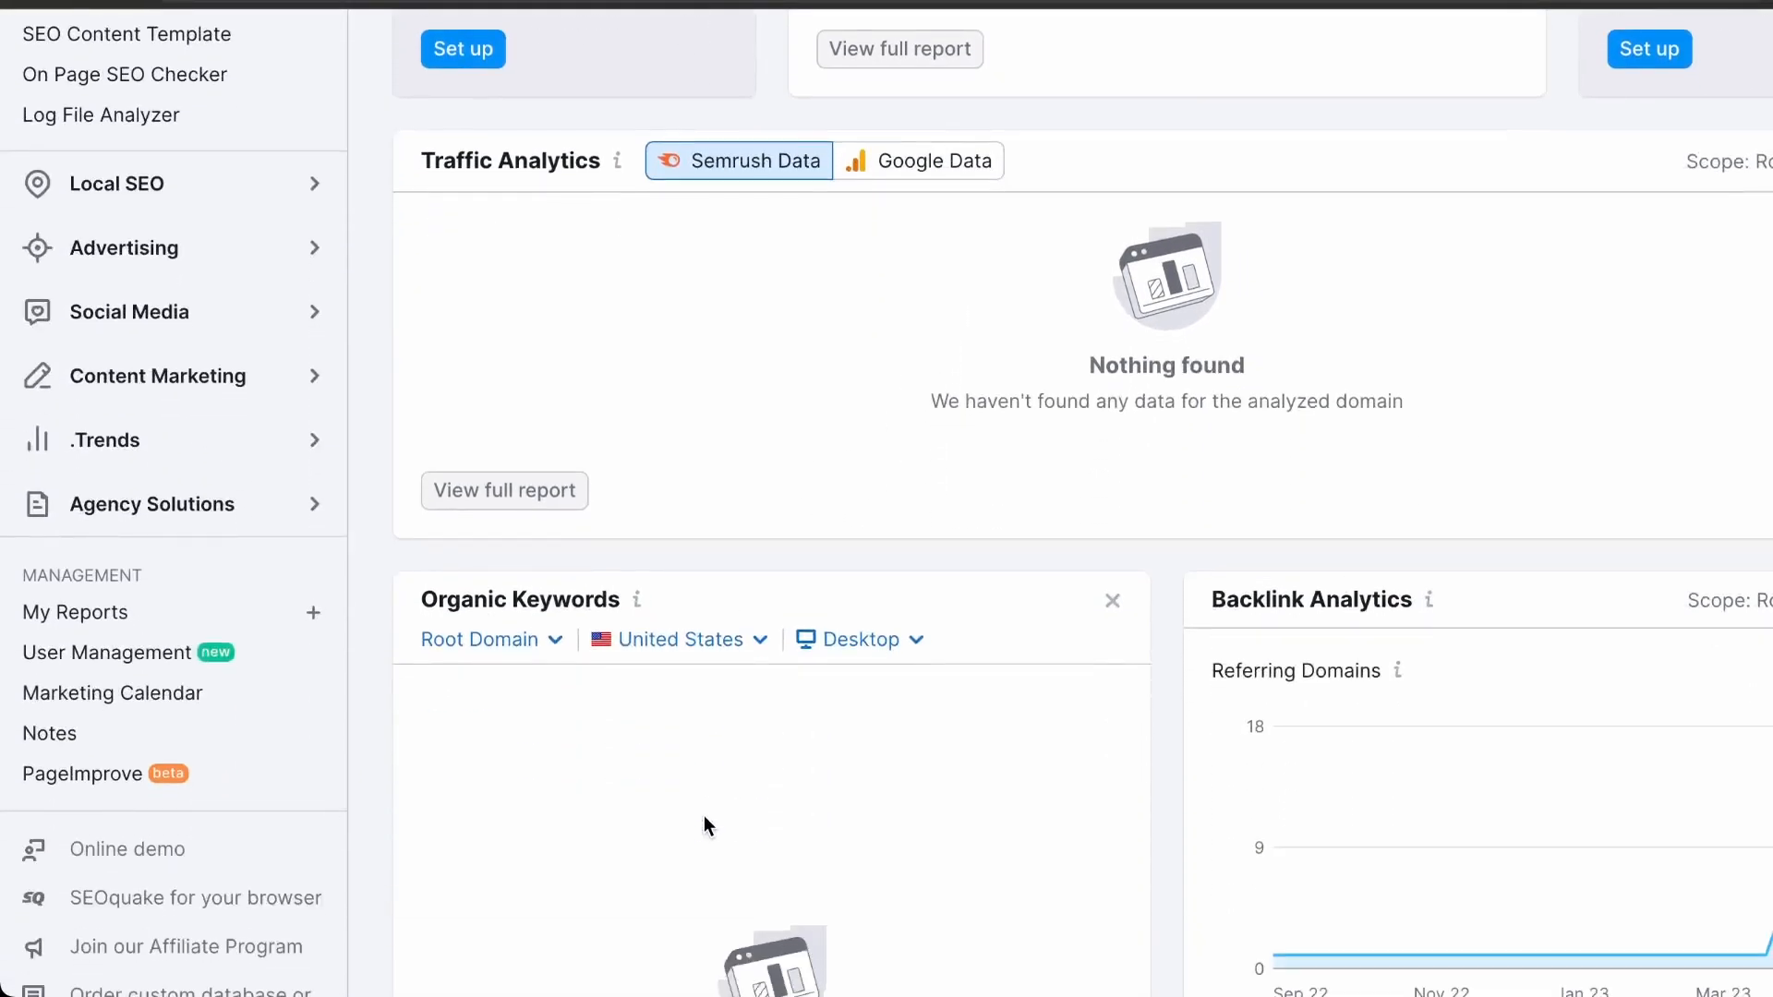
{"action": "scroll", "coordinate": [1708, 540], "scroll_direction": "down", "scroll_amount": 3}
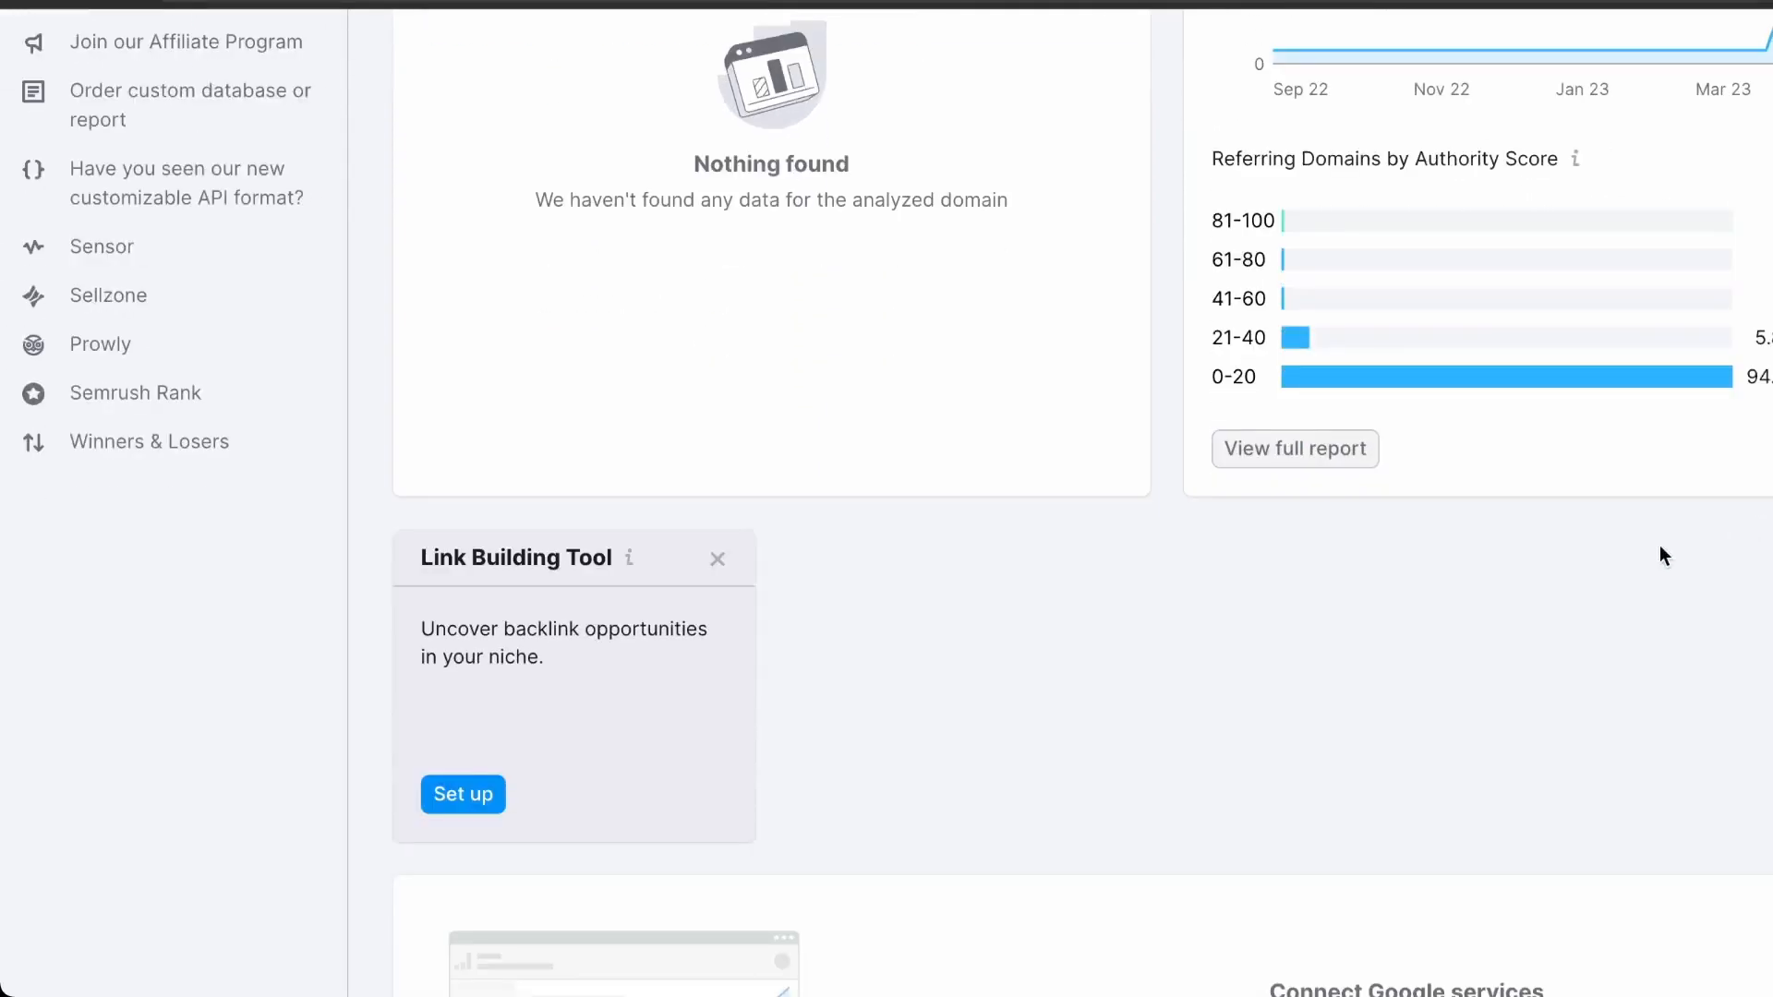
{"action": "scroll", "coordinate": [1183, 605], "scroll_direction": "down", "scroll_amount": 7}
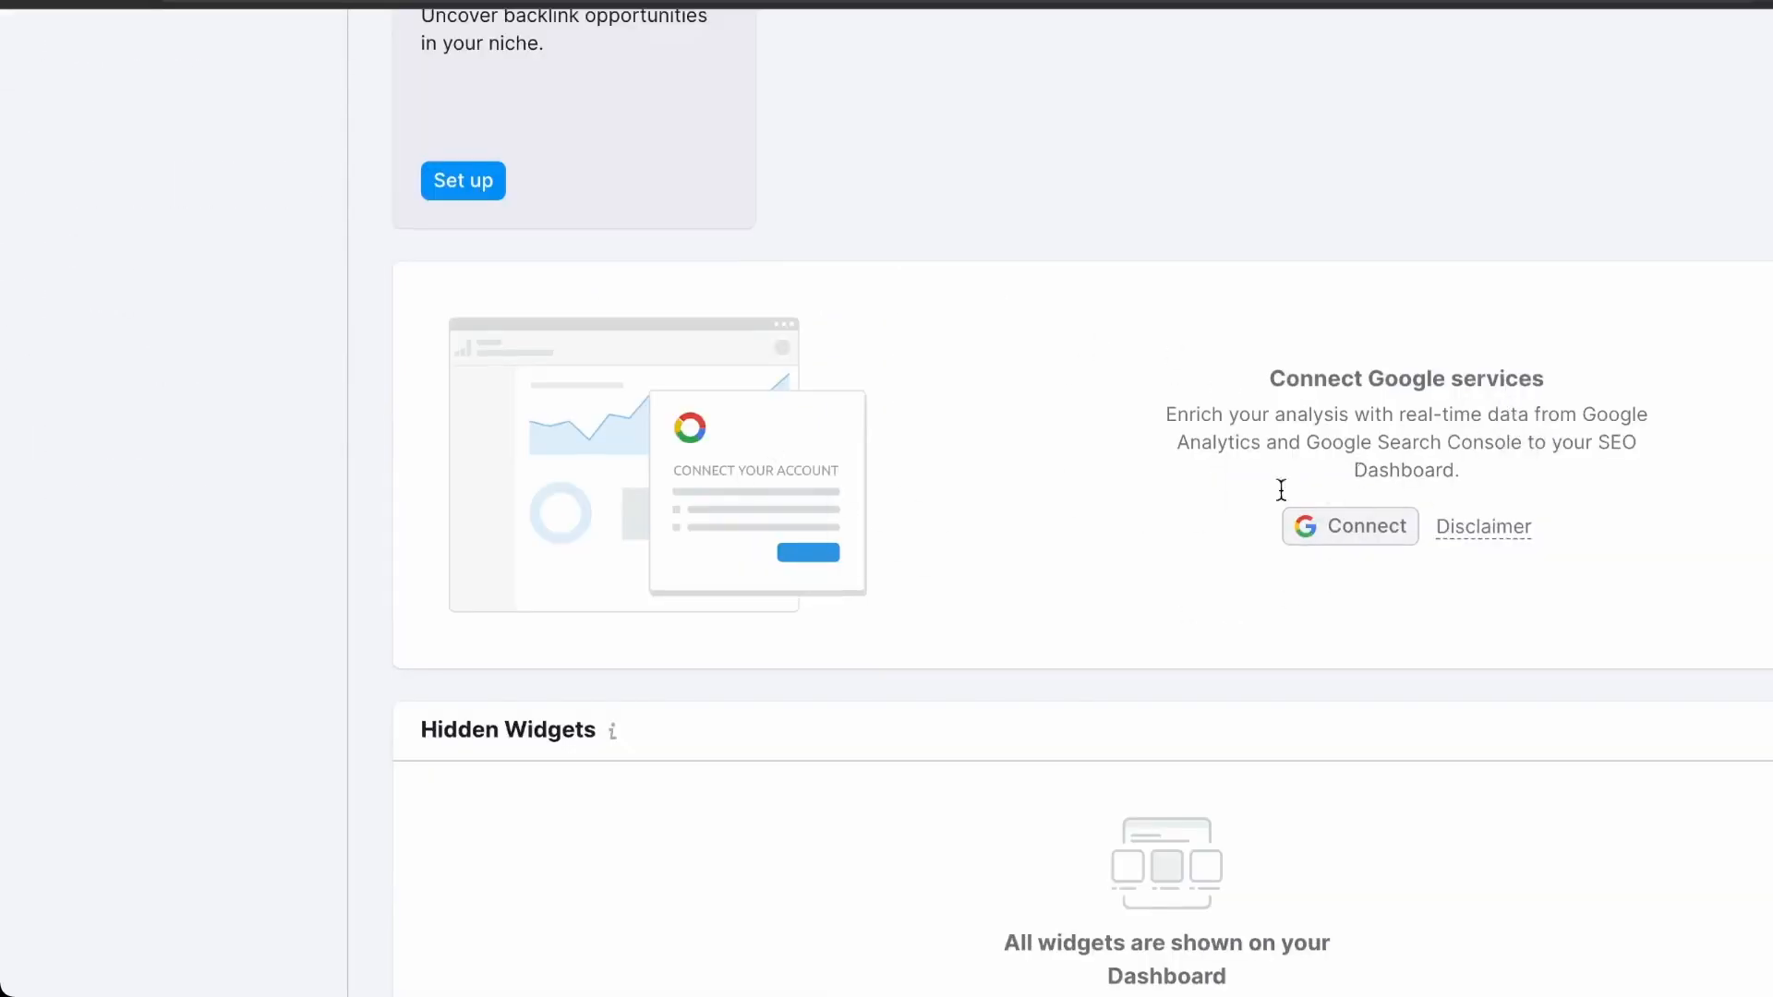
{"action": "scroll", "coordinate": [1635, 515], "scroll_direction": "up", "scroll_amount": 2}
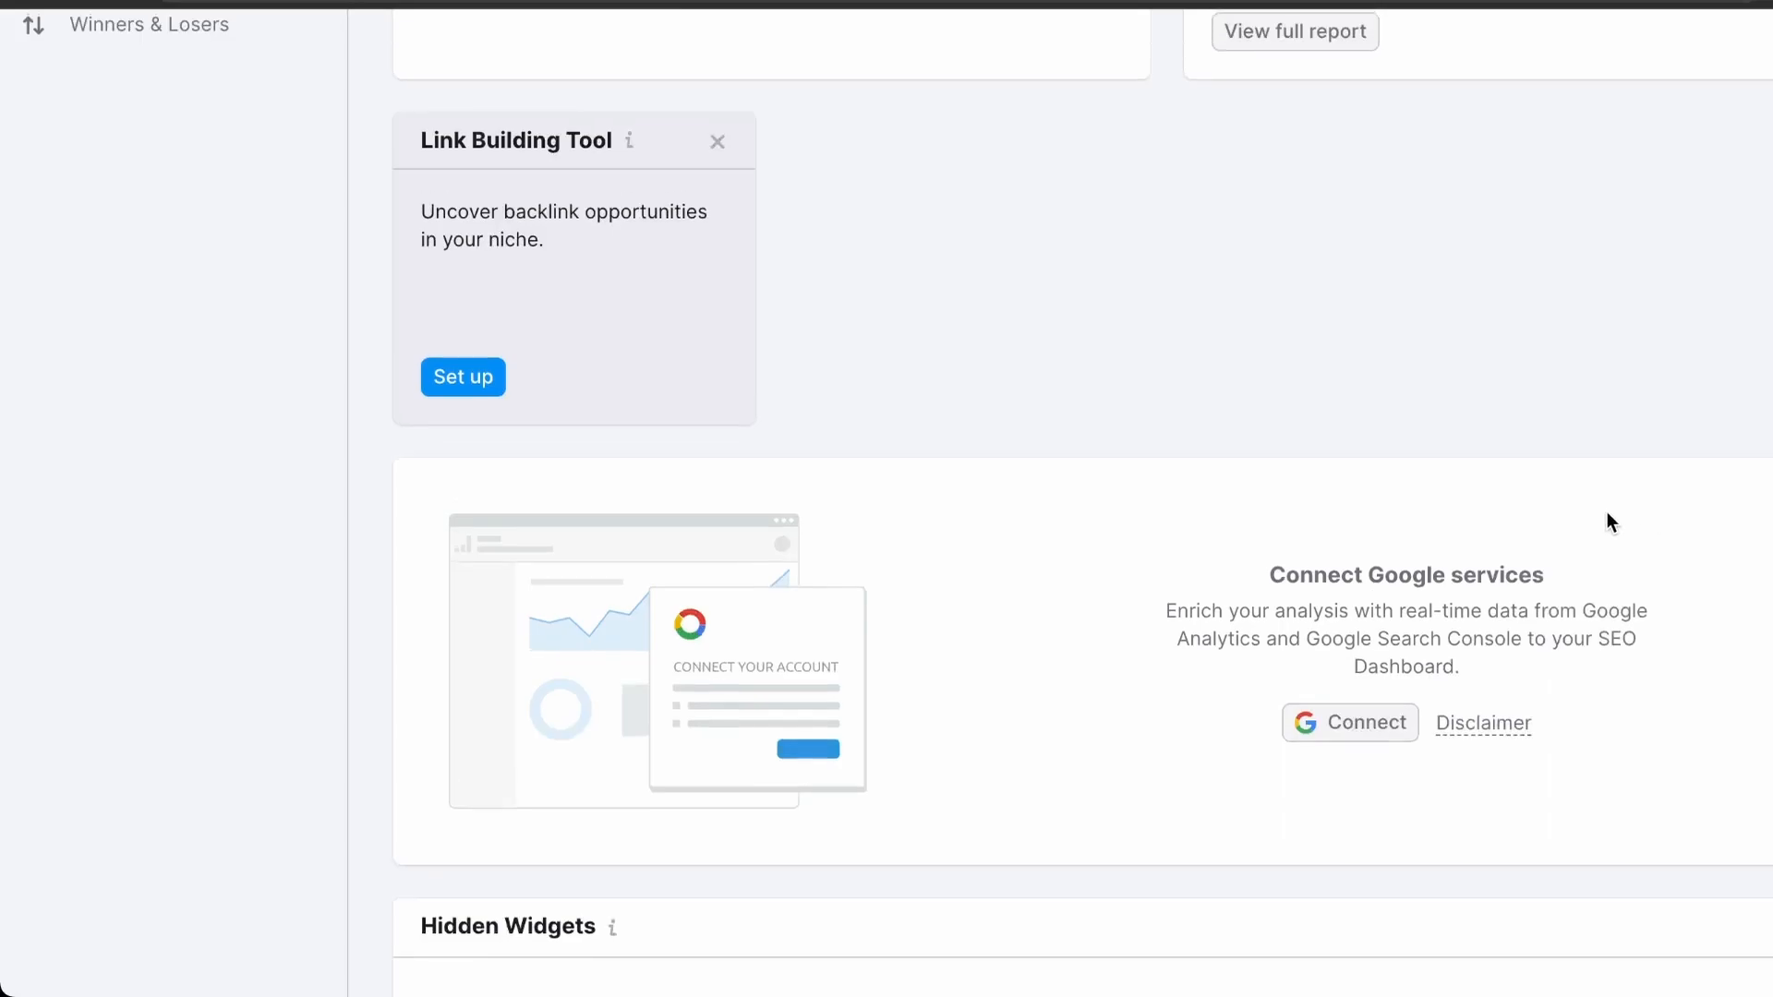
{"action": "scroll", "coordinate": [1311, 566], "scroll_direction": "up", "scroll_amount": 2}
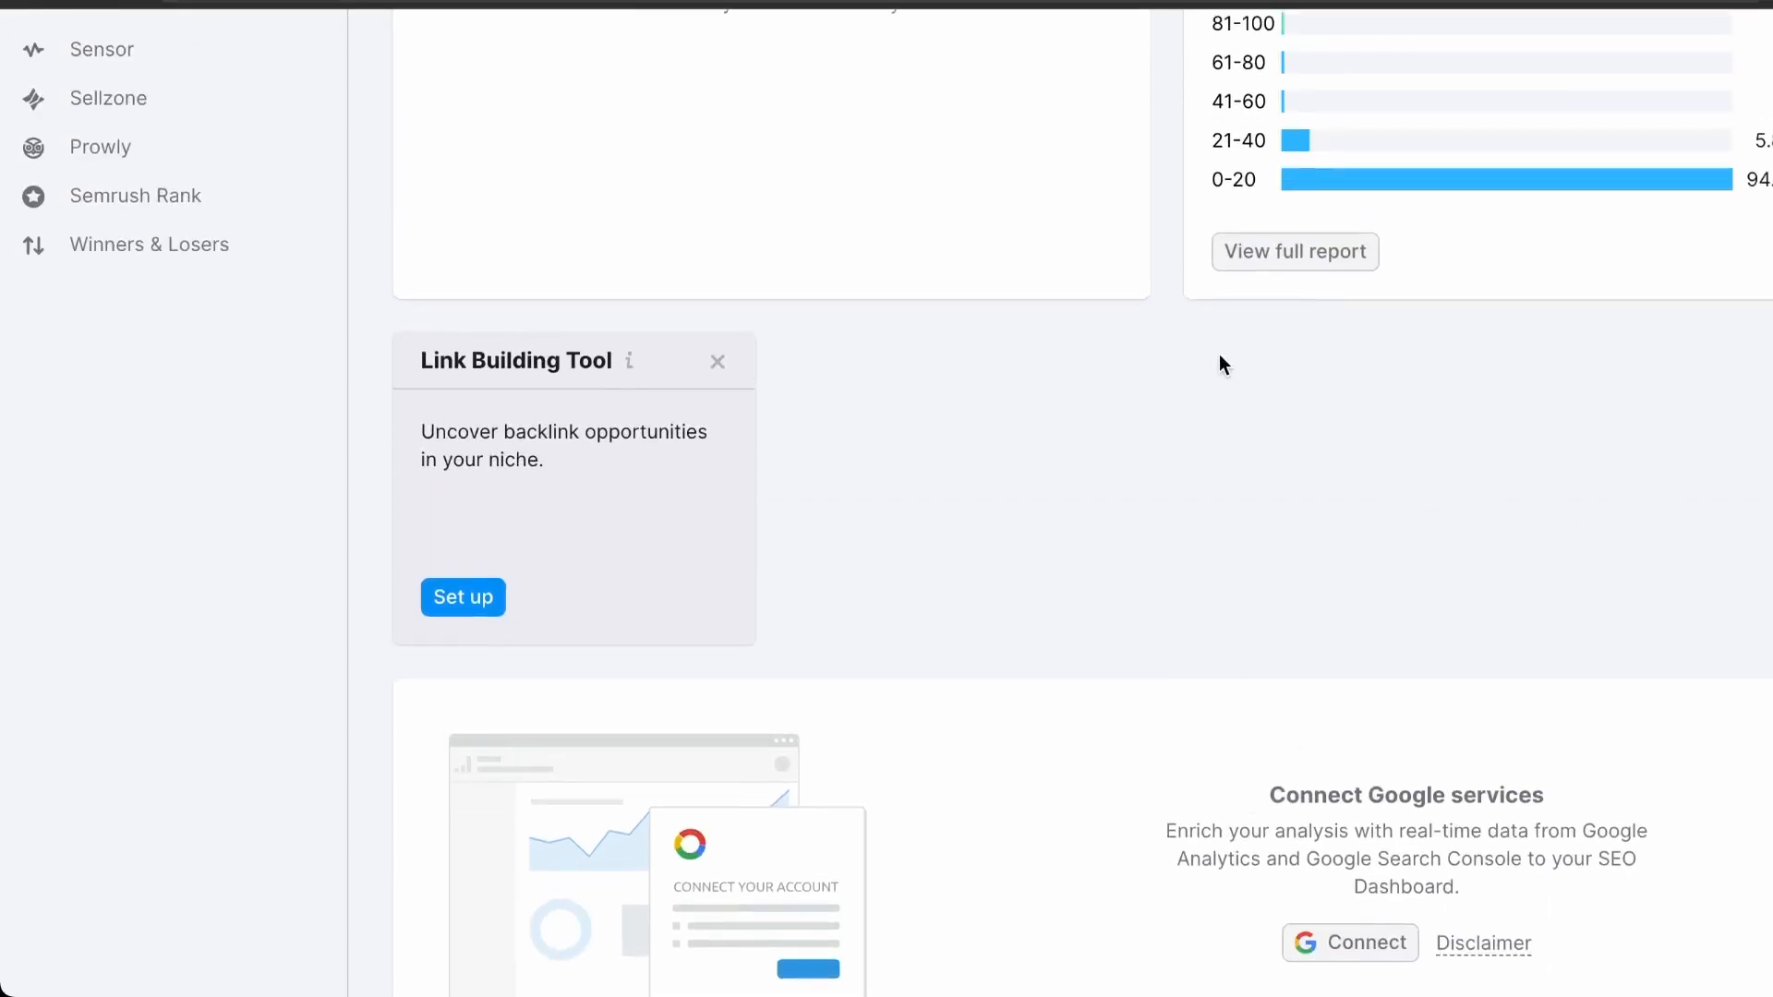
{"action": "scroll", "coordinate": [1127, 553], "scroll_direction": "up", "scroll_amount": 10}
{"action": "scroll", "coordinate": [1127, 552], "scroll_direction": "up", "scroll_amount": 9}
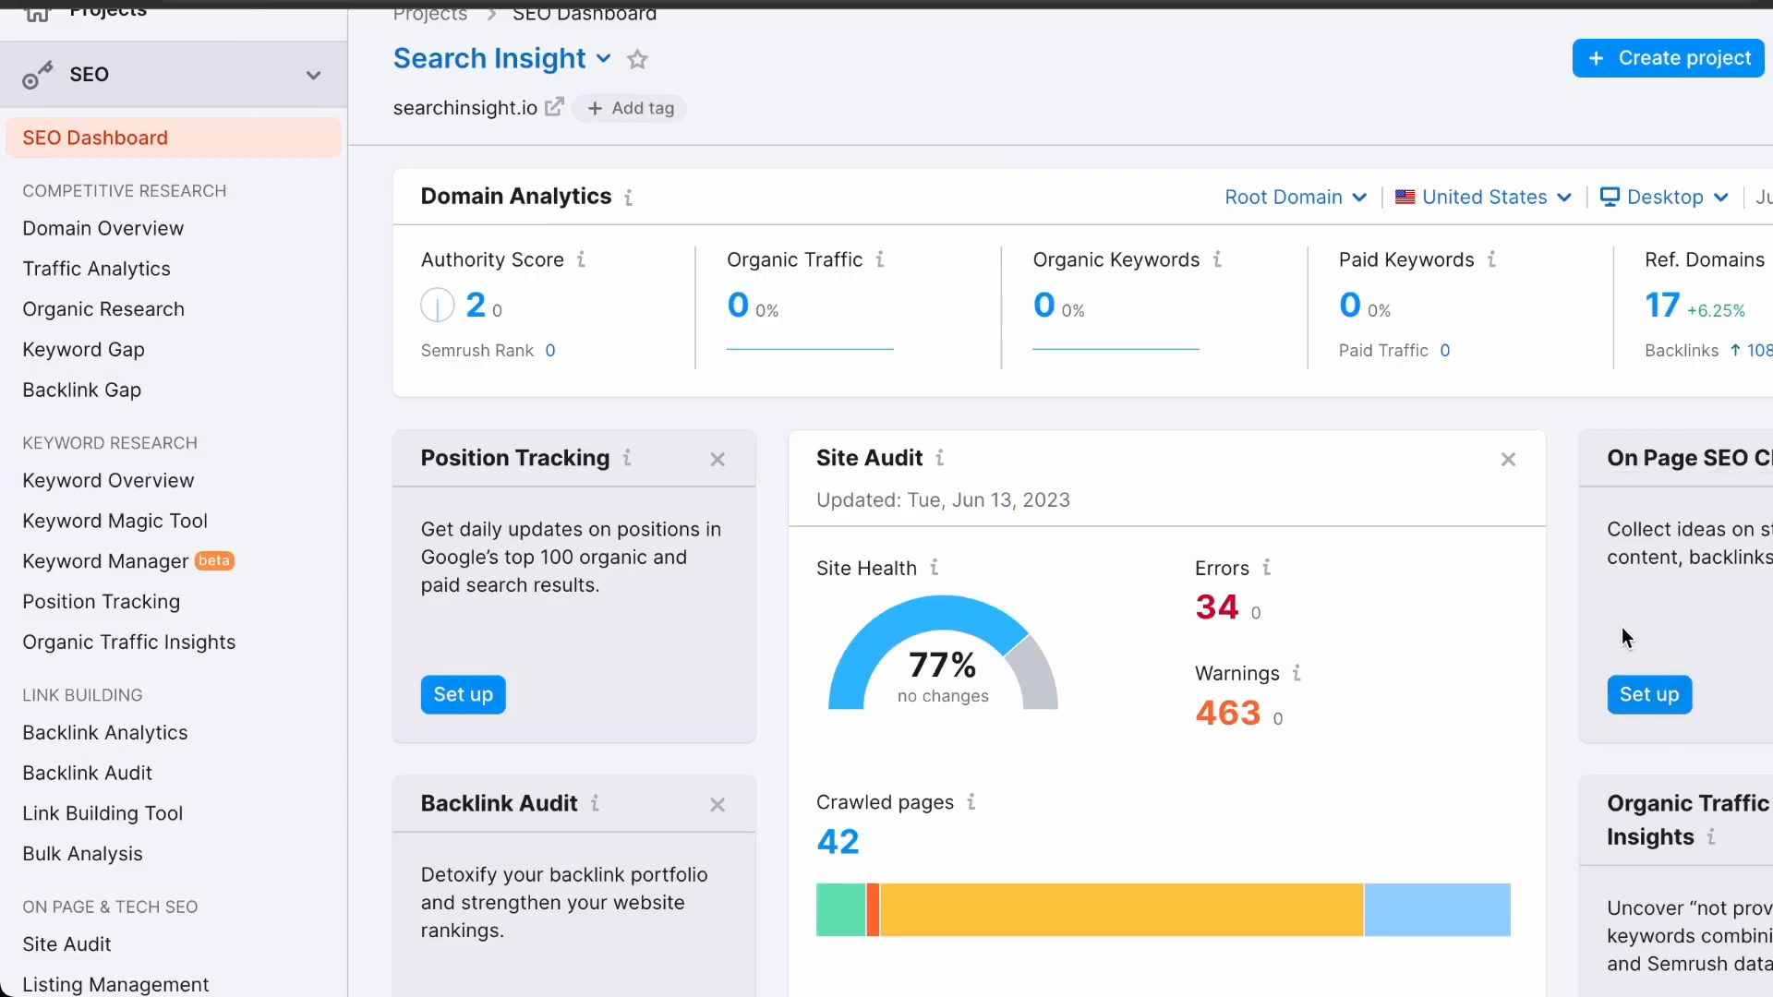
Step: Start the On Page SEO Checker setup with United States as the Google Search target location
{"action": "left_click", "coordinate": [1633, 706]}
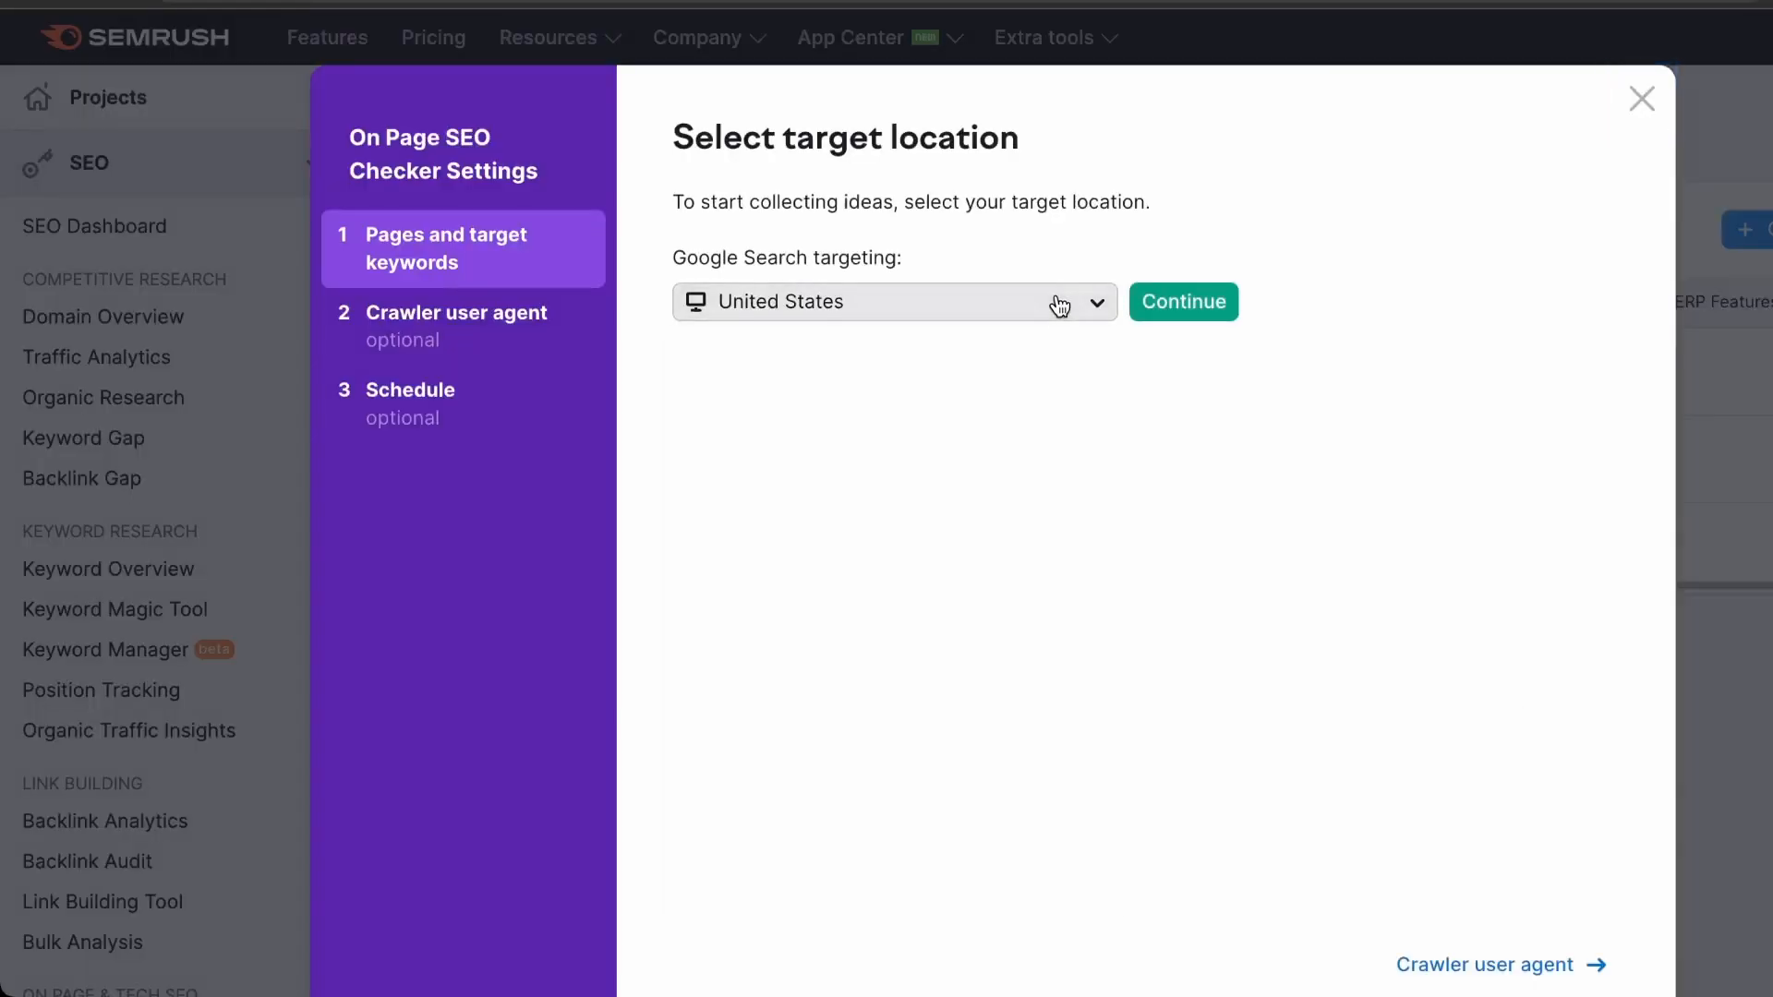
{"action": "left_click", "coordinate": [1057, 305]}
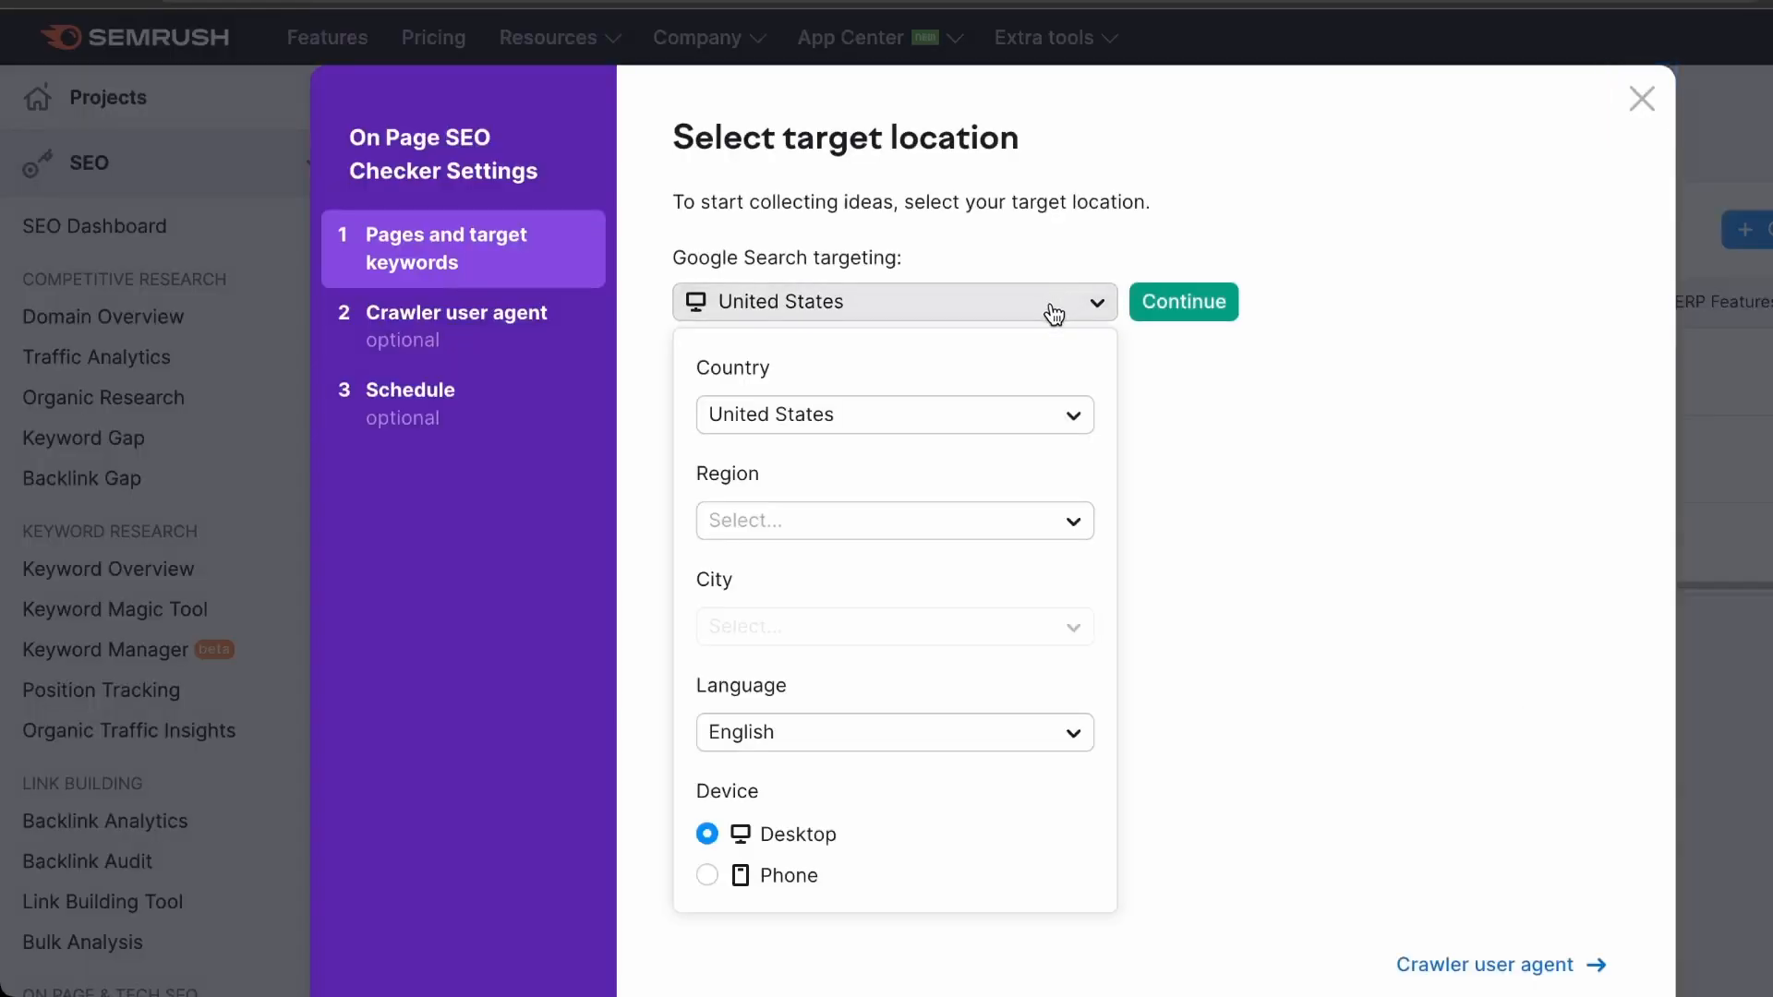
{"action": "left_click", "coordinate": [1005, 513]}
{"action": "left_click", "coordinate": [1007, 520]}
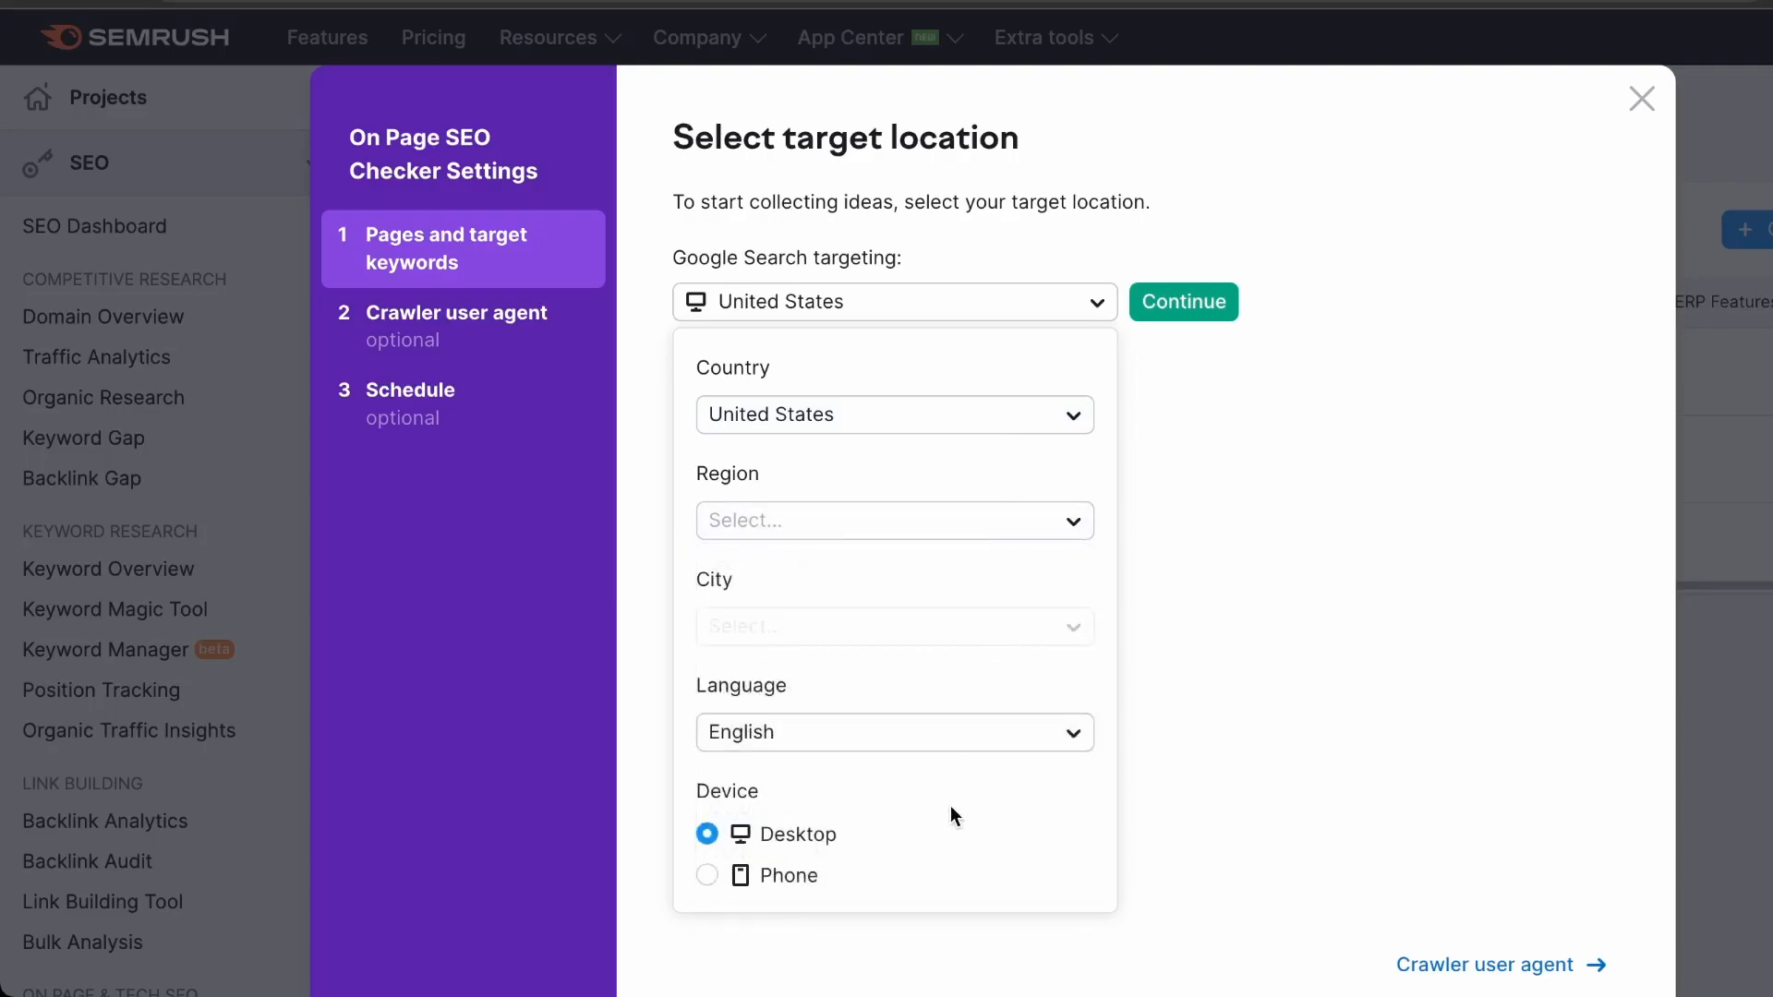
{"action": "left_click", "coordinate": [1173, 301]}
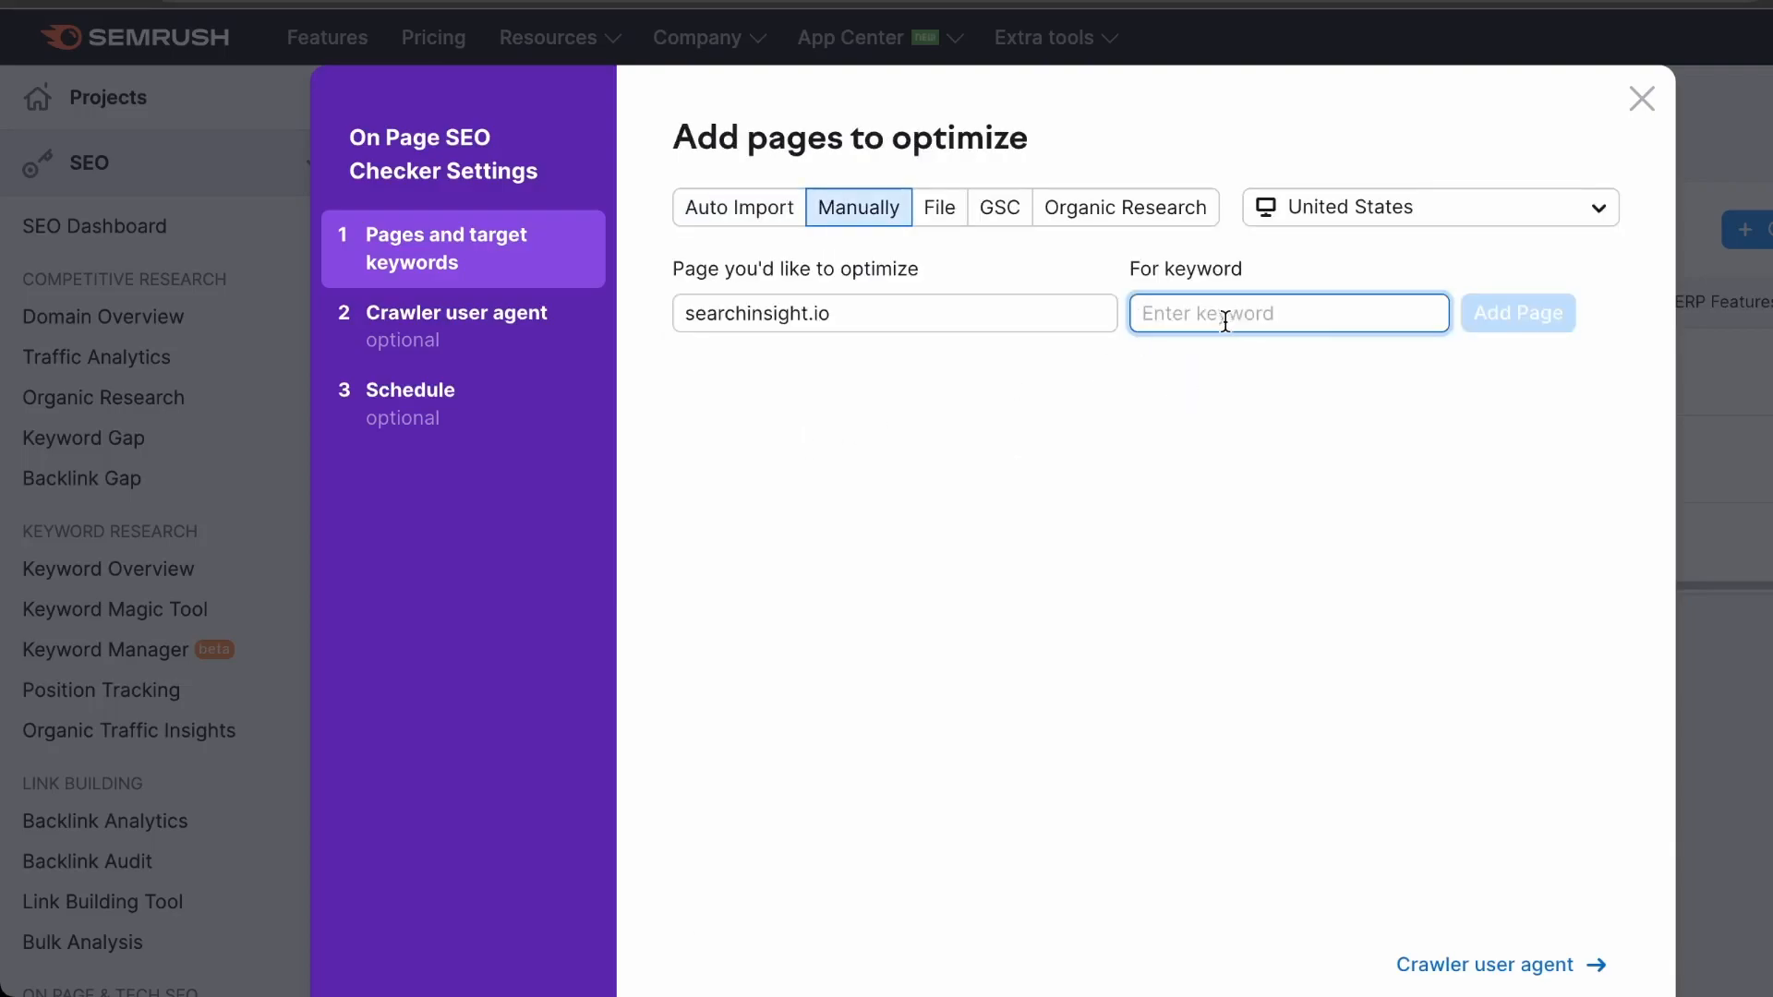
Step: Manually add the page searchinsight.io for optimization with the keyword "seo tool"
{"action": "left_click", "coordinate": [1001, 320]}
{"action": "left_click", "coordinate": [1254, 321]}
{"action": "type", "text": "seo "}
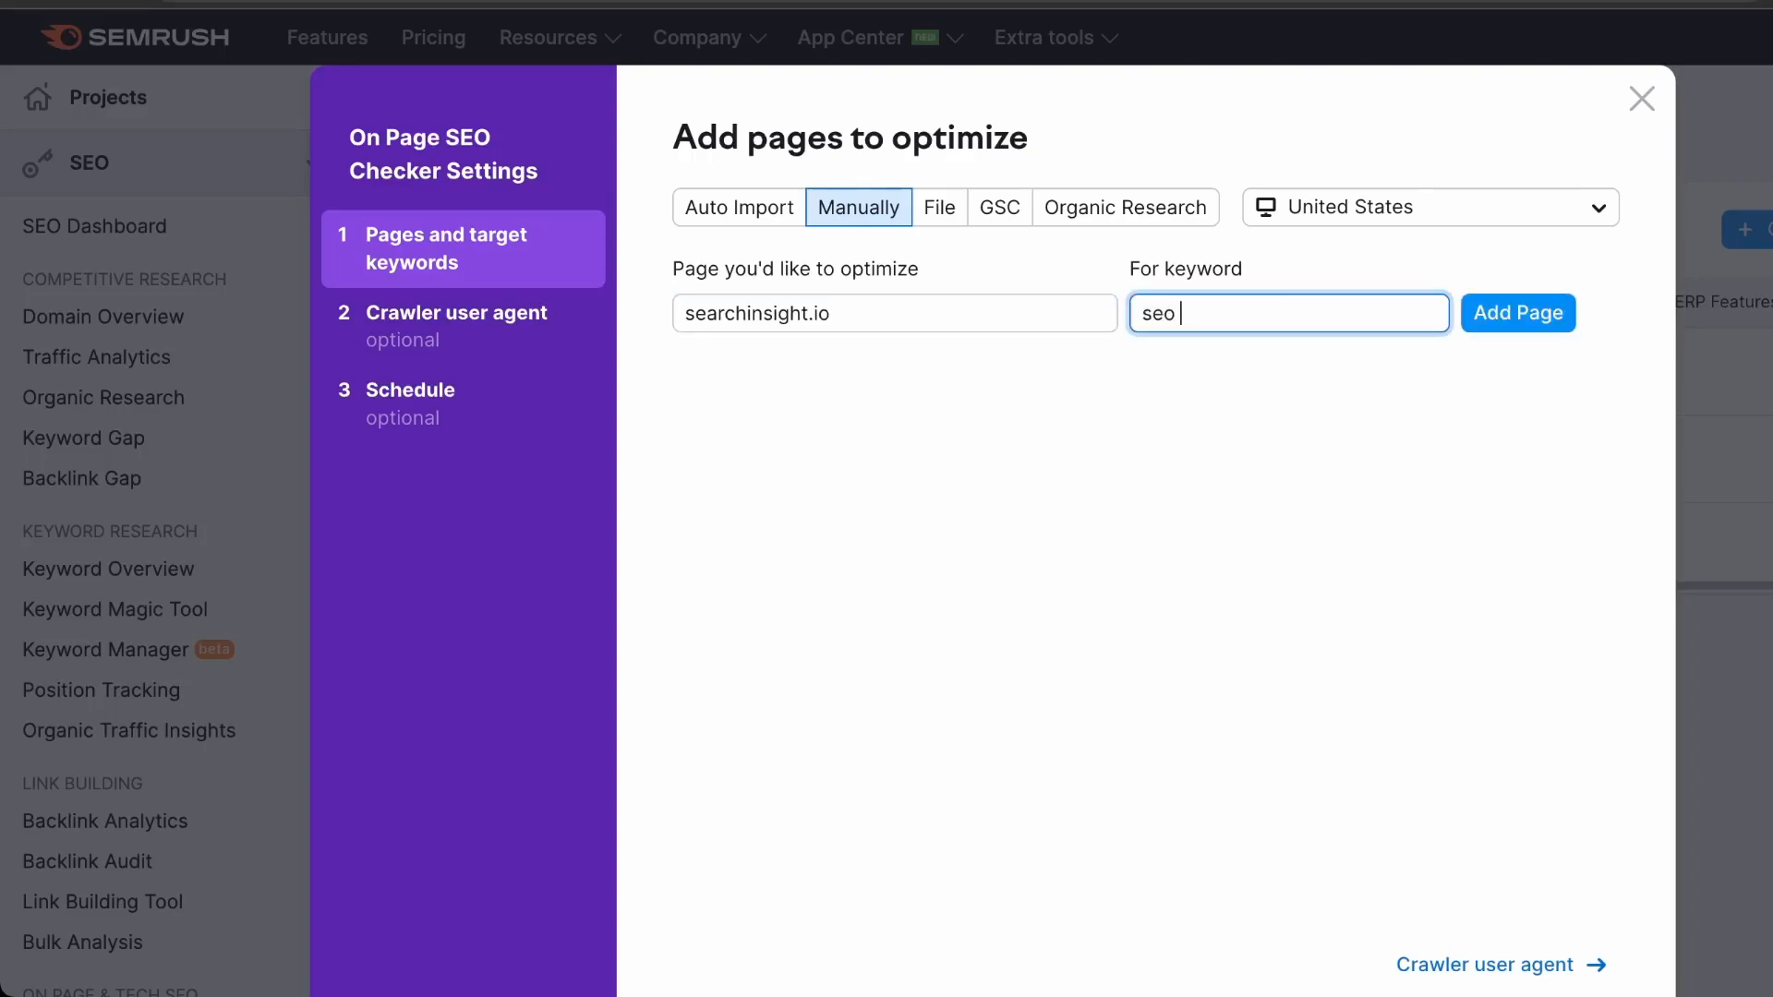
{"action": "type", "text": "tool"}
{"action": "left_click", "coordinate": [1487, 316]}
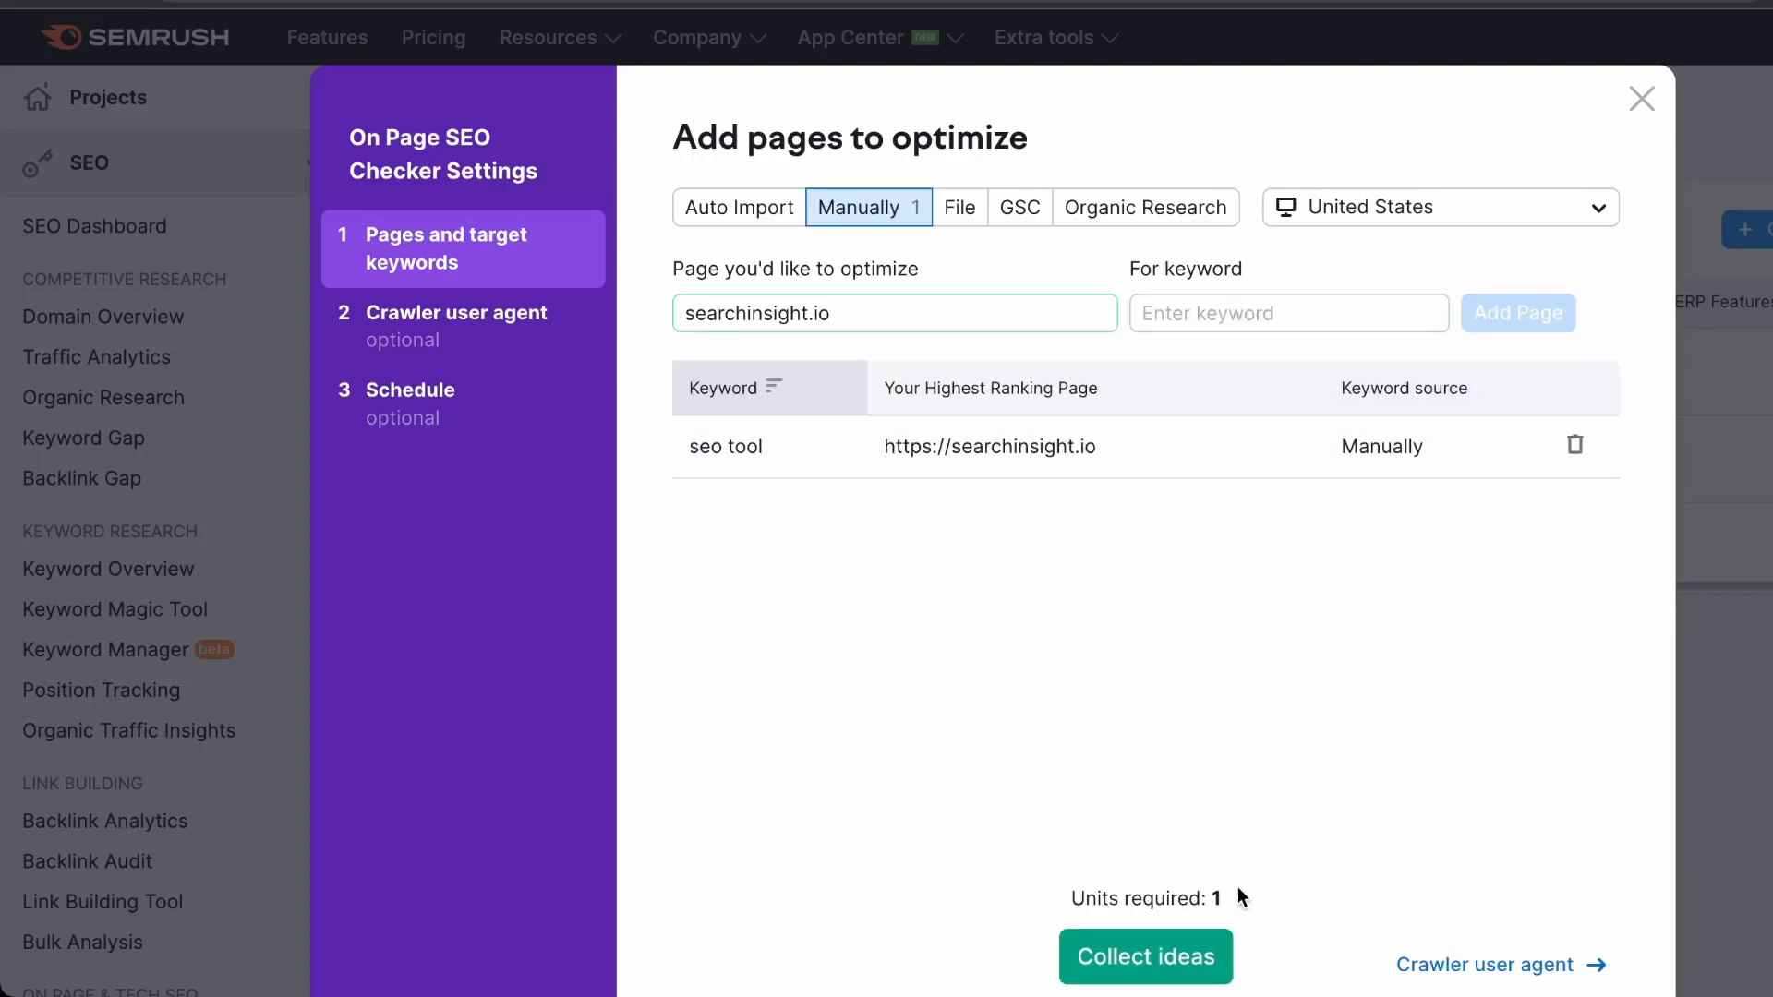
Step: Collect the optimization ideas for the added page and open the full list of pages and ideas
{"action": "left_click", "coordinate": [1185, 957]}
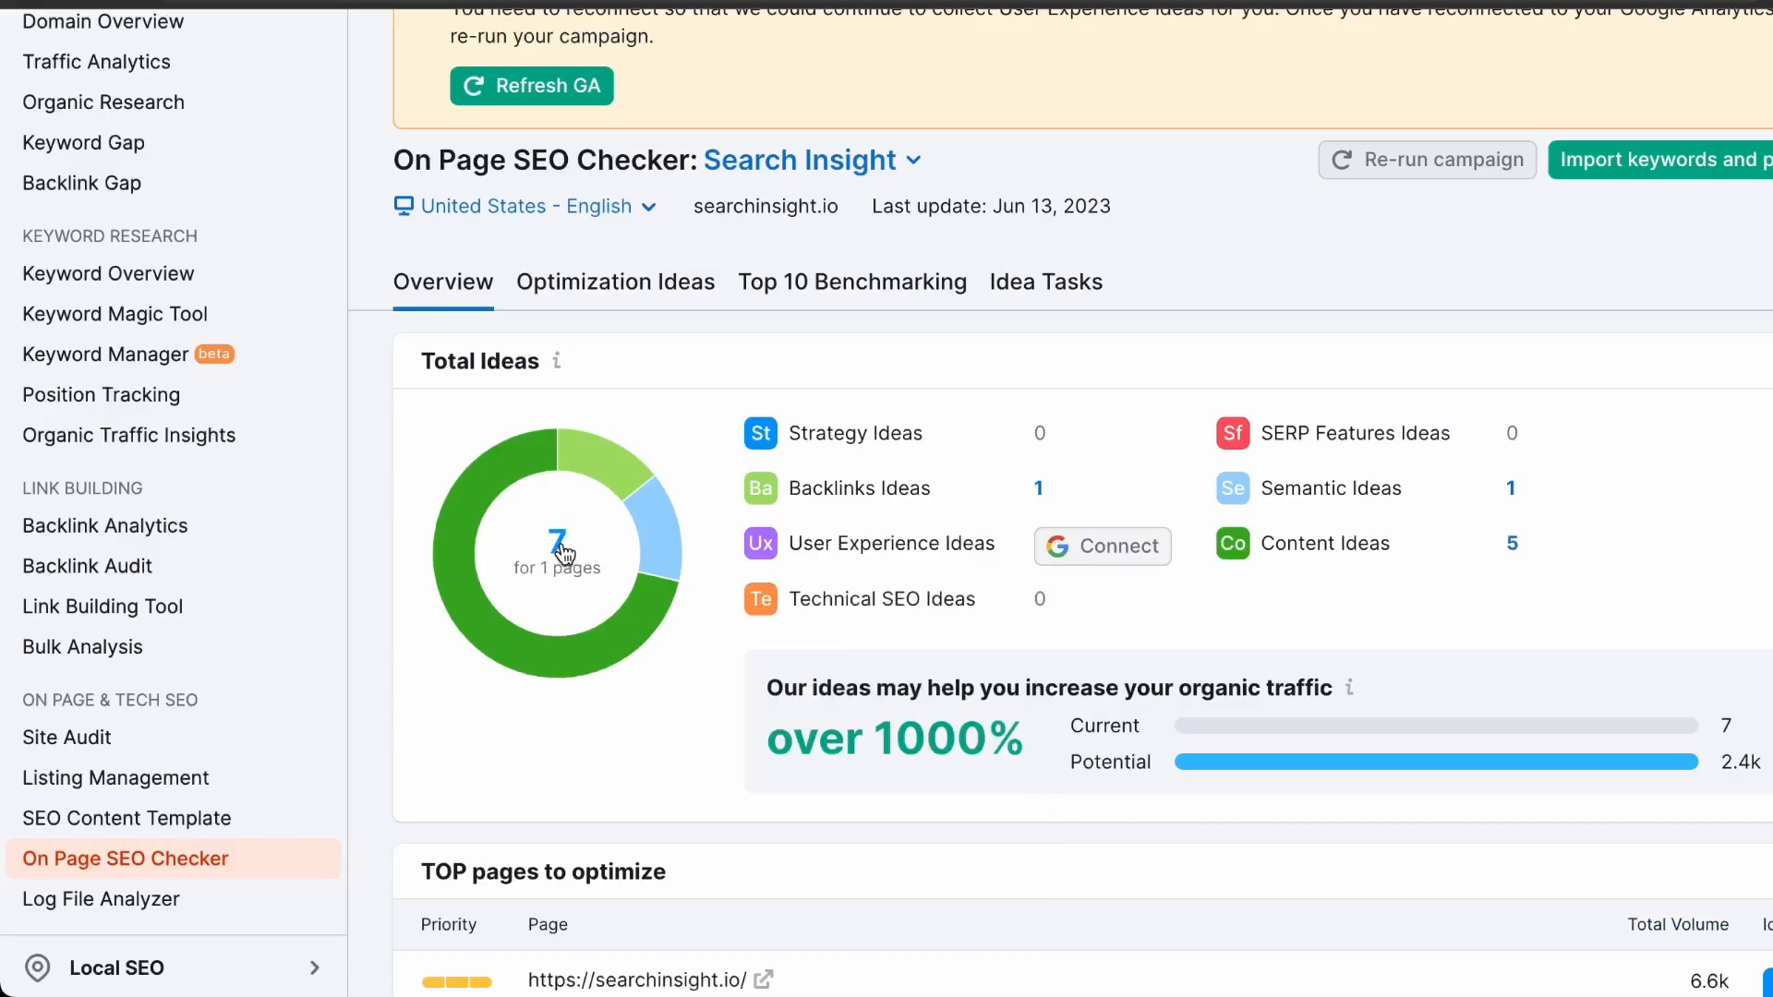
{"action": "scroll", "coordinate": [833, 512], "scroll_direction": "down", "scroll_amount": 2}
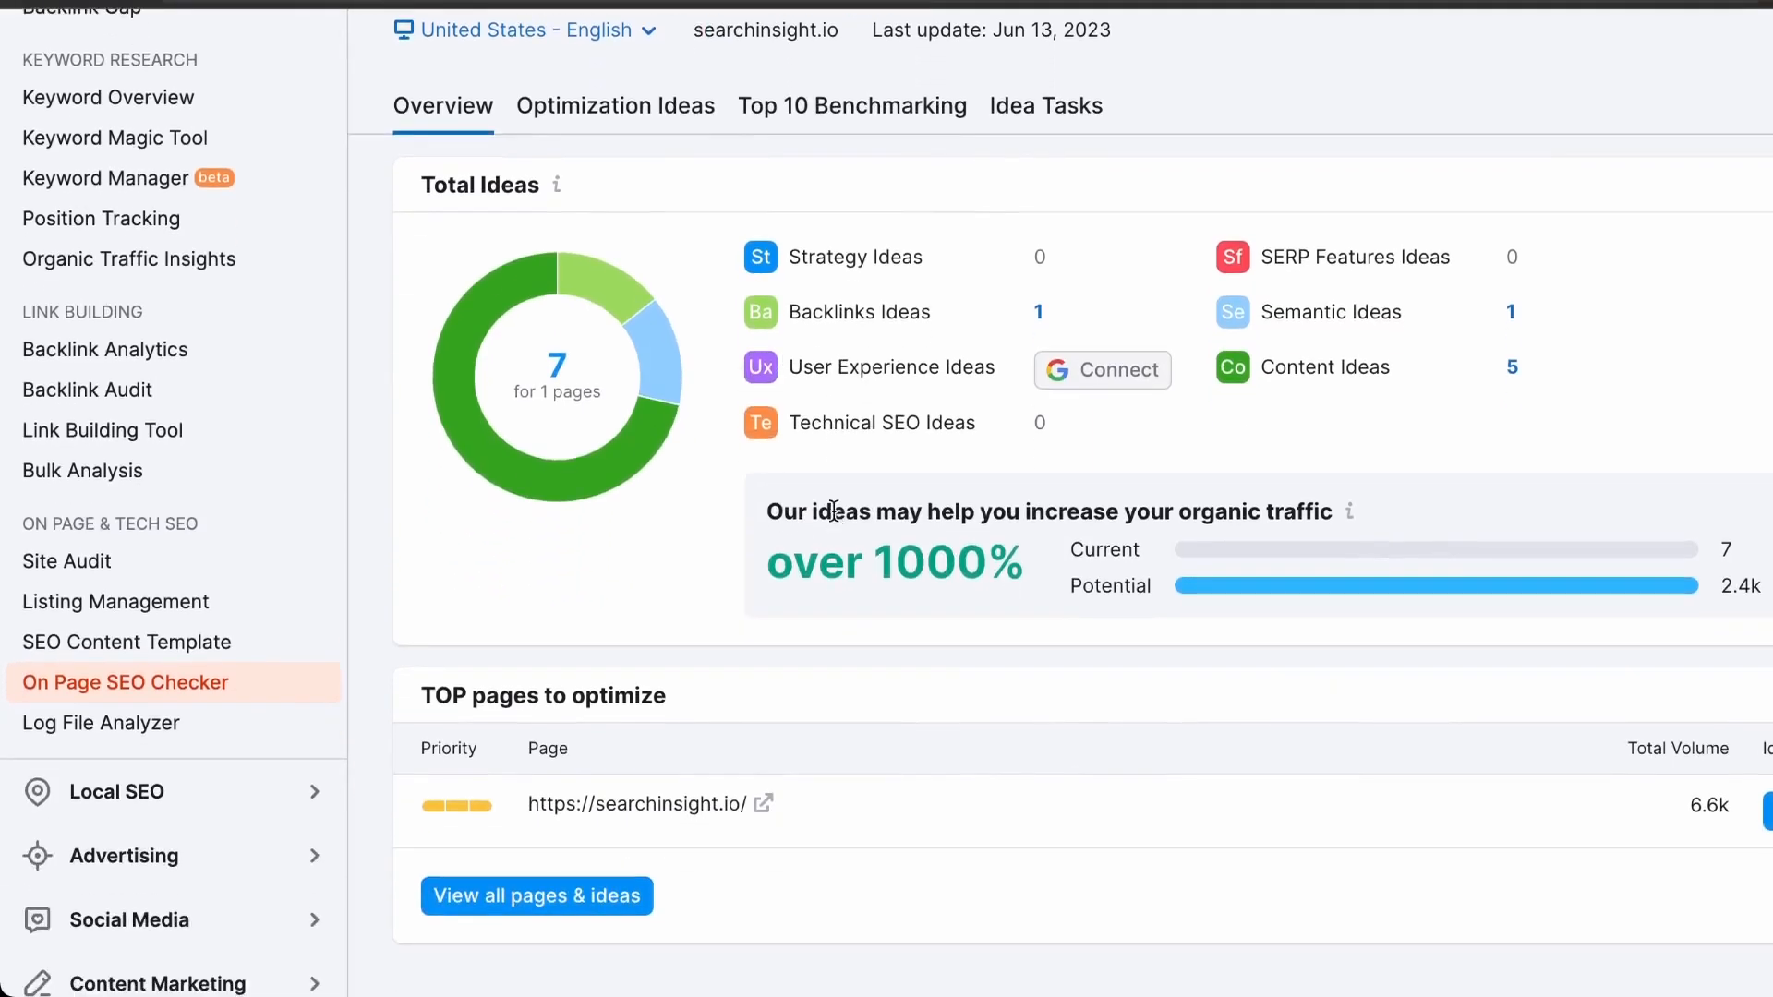
{"action": "left_click", "coordinate": [563, 897]}
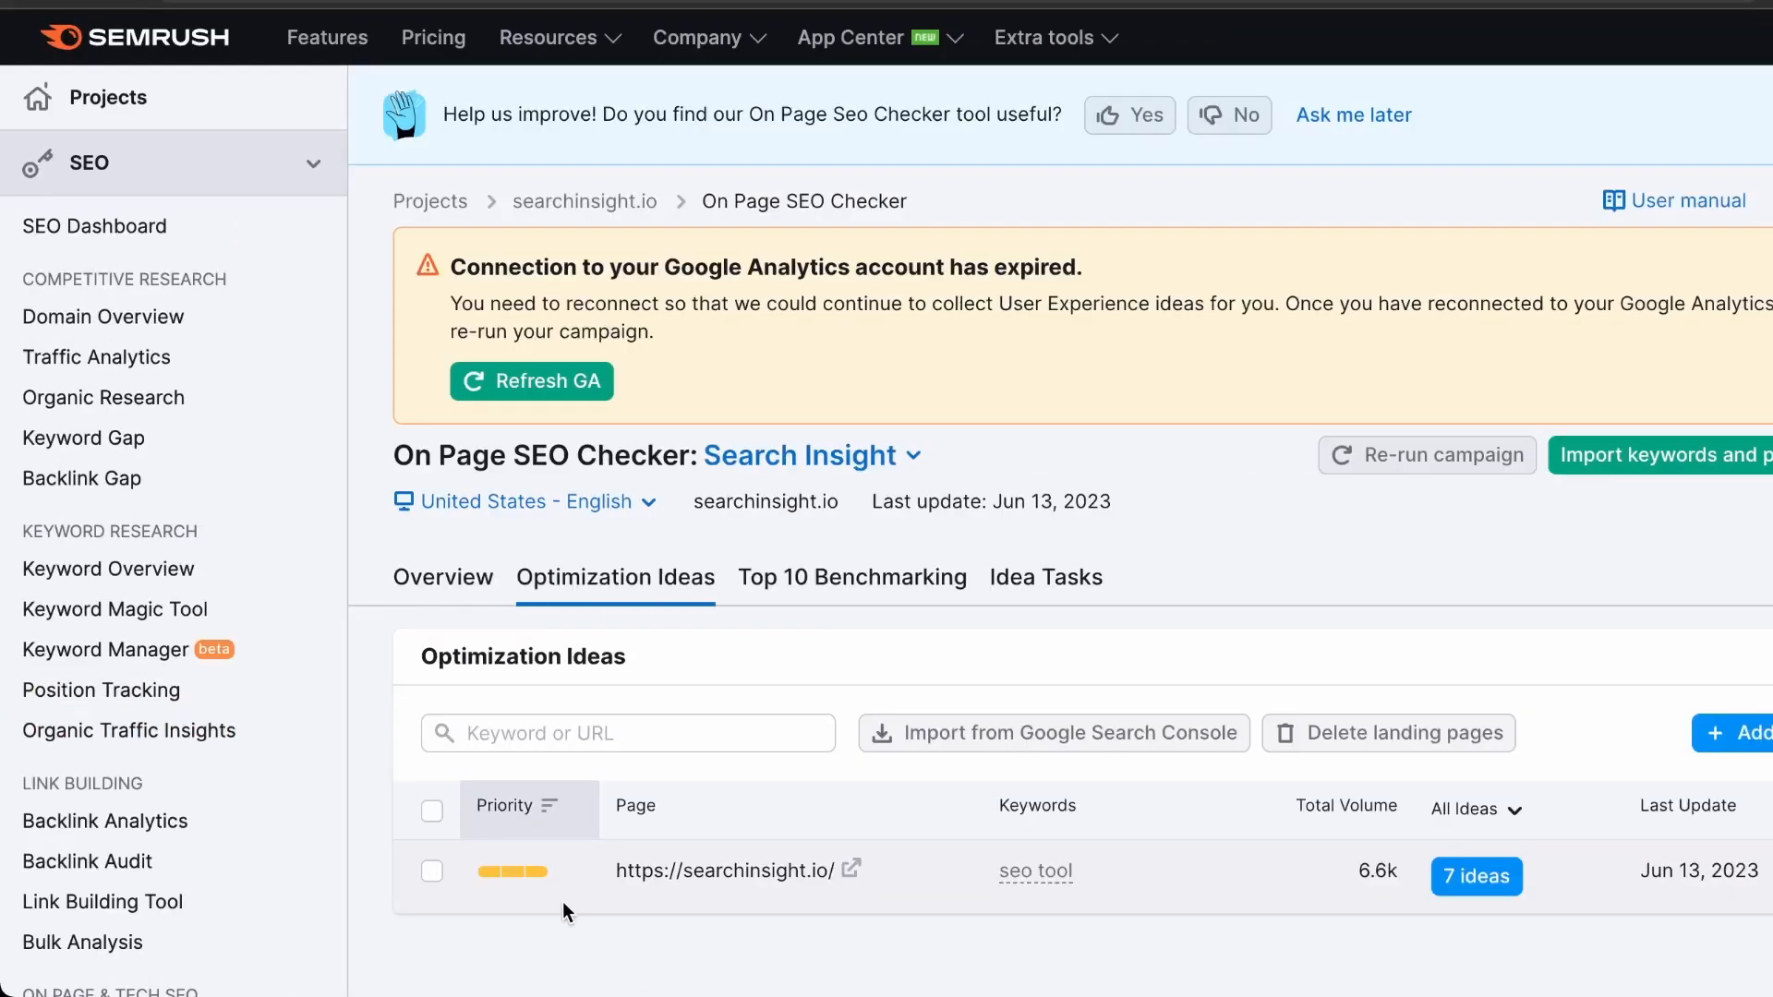
Step: Open the optimization ideas for searchinsight.io and examine the detailed analysis behind the keyword stuffing idea for the <body> tag
{"action": "left_click", "coordinate": [1442, 888]}
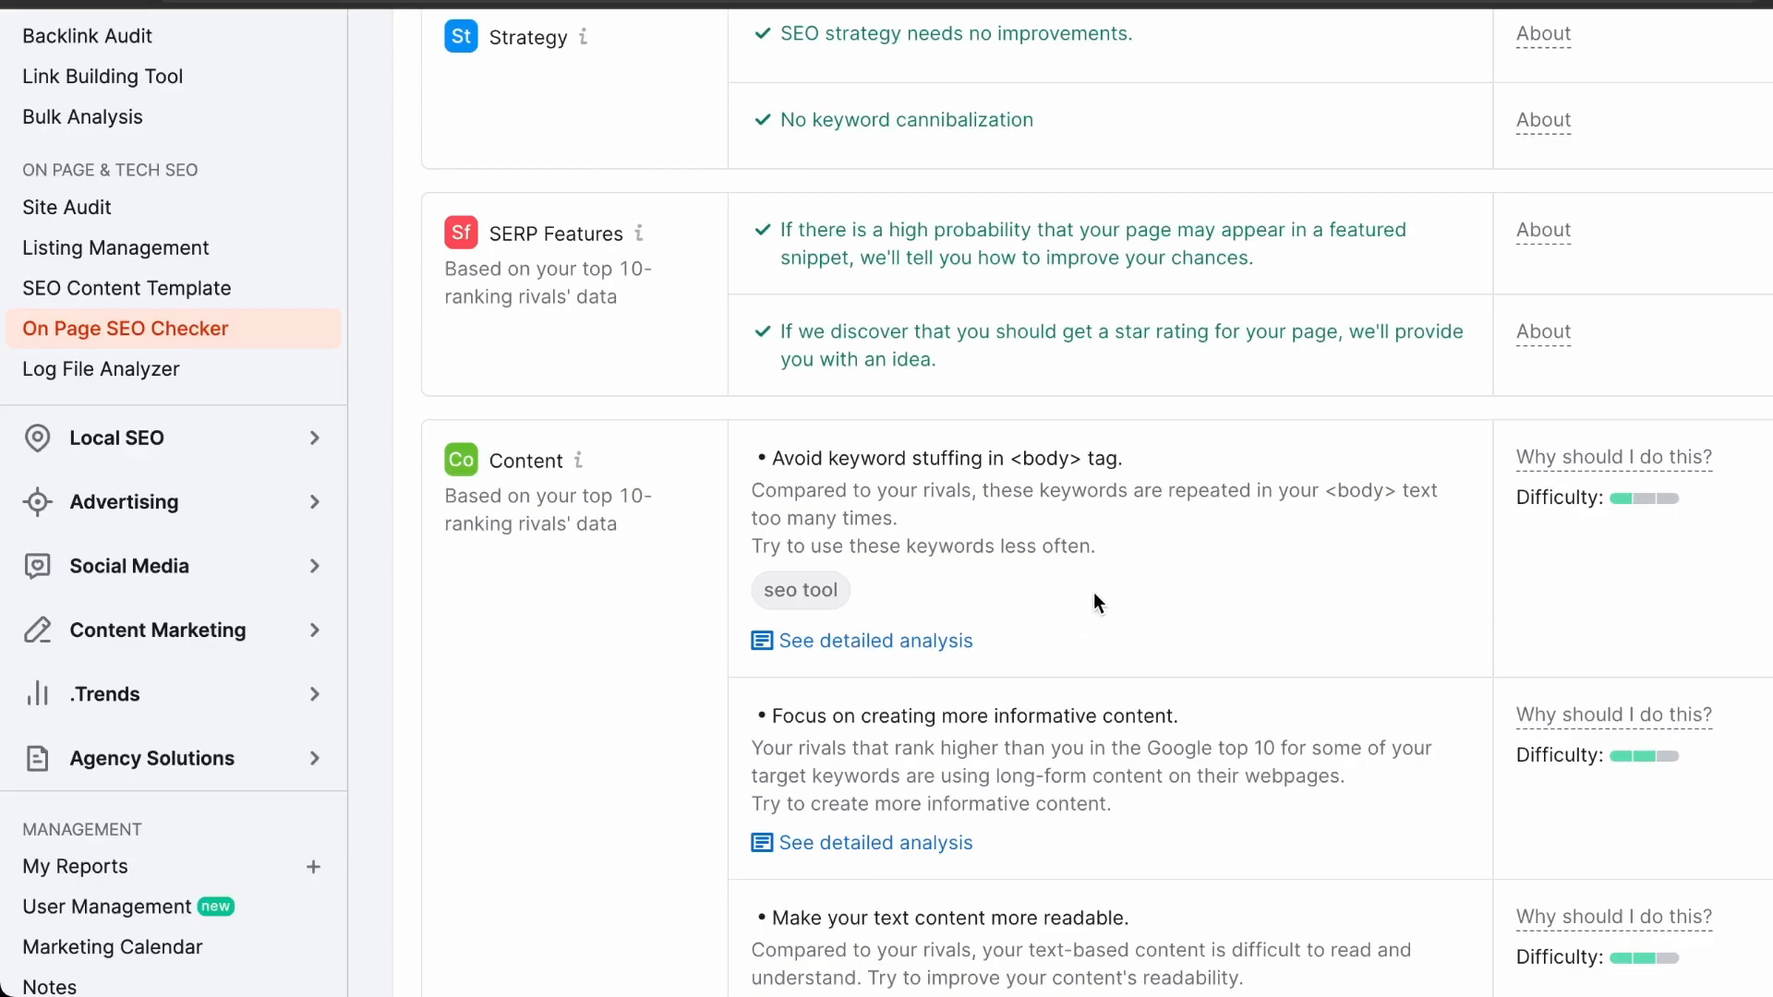
{"action": "left_click_drag", "start_coordinate": [1084, 514], "coordinate": [1035, 529]}
{"action": "left_click", "coordinate": [803, 490]}
{"action": "left_click", "coordinate": [875, 641]}
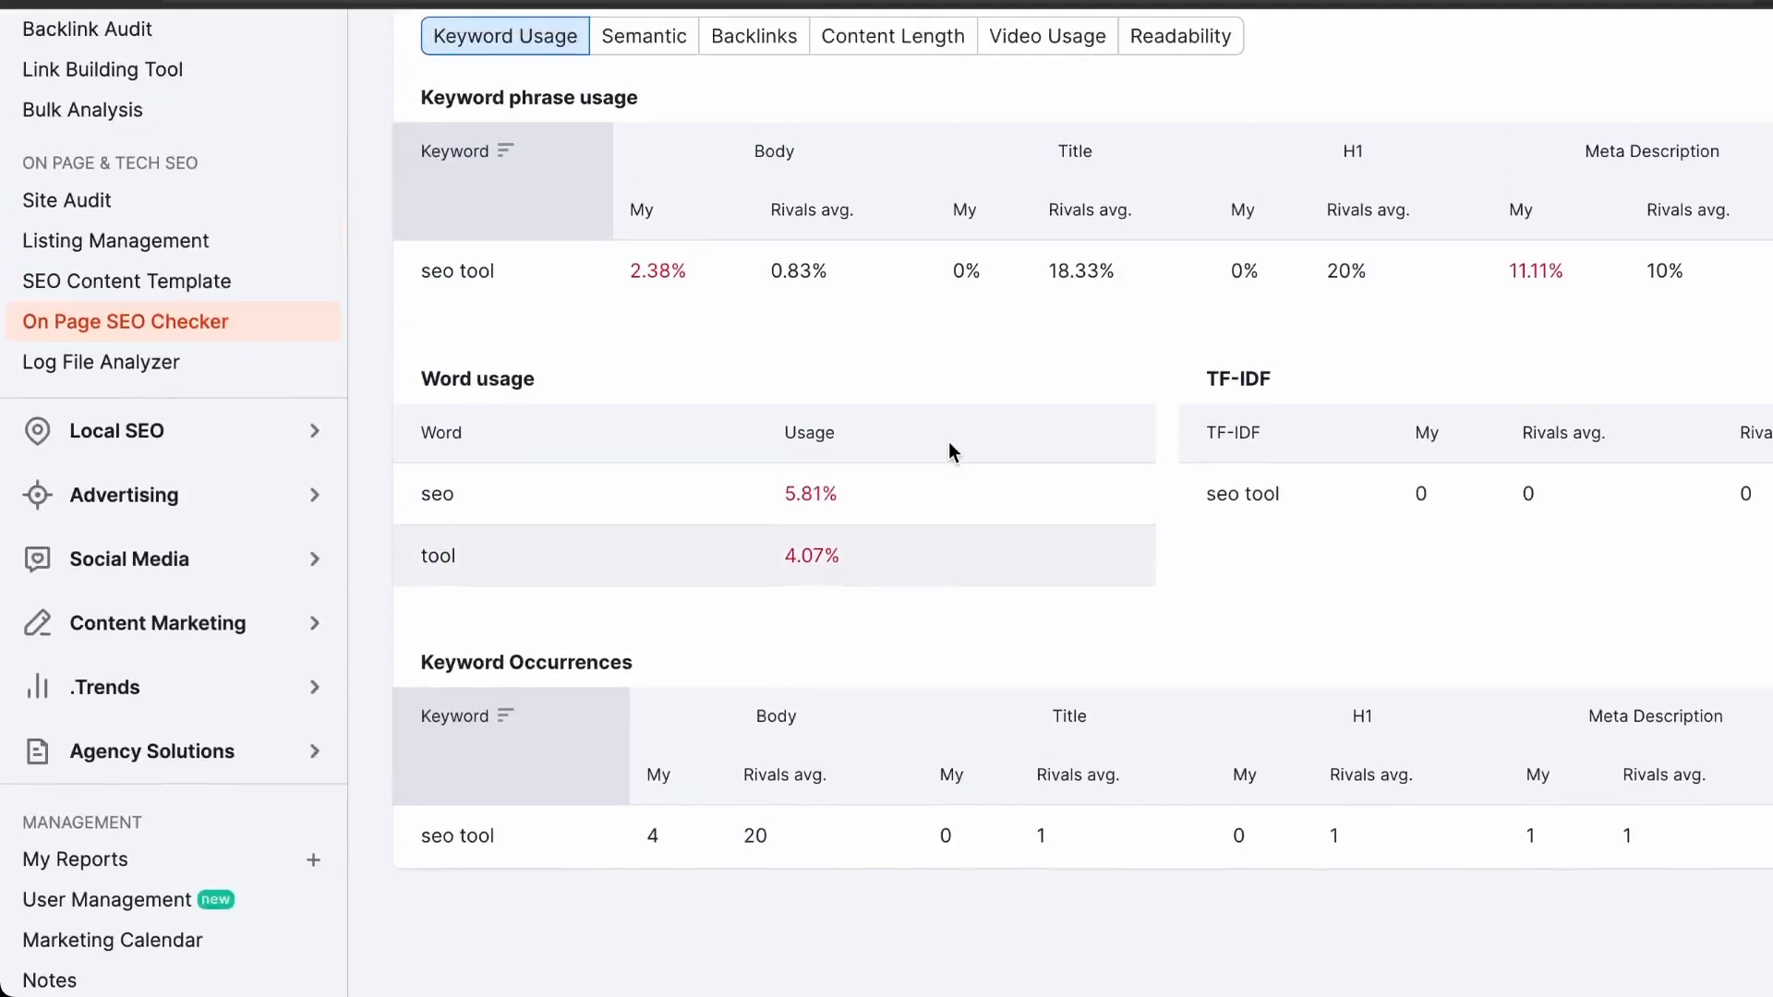
{"action": "scroll", "coordinate": [785, 471], "scroll_direction": "up", "scroll_amount": 5}
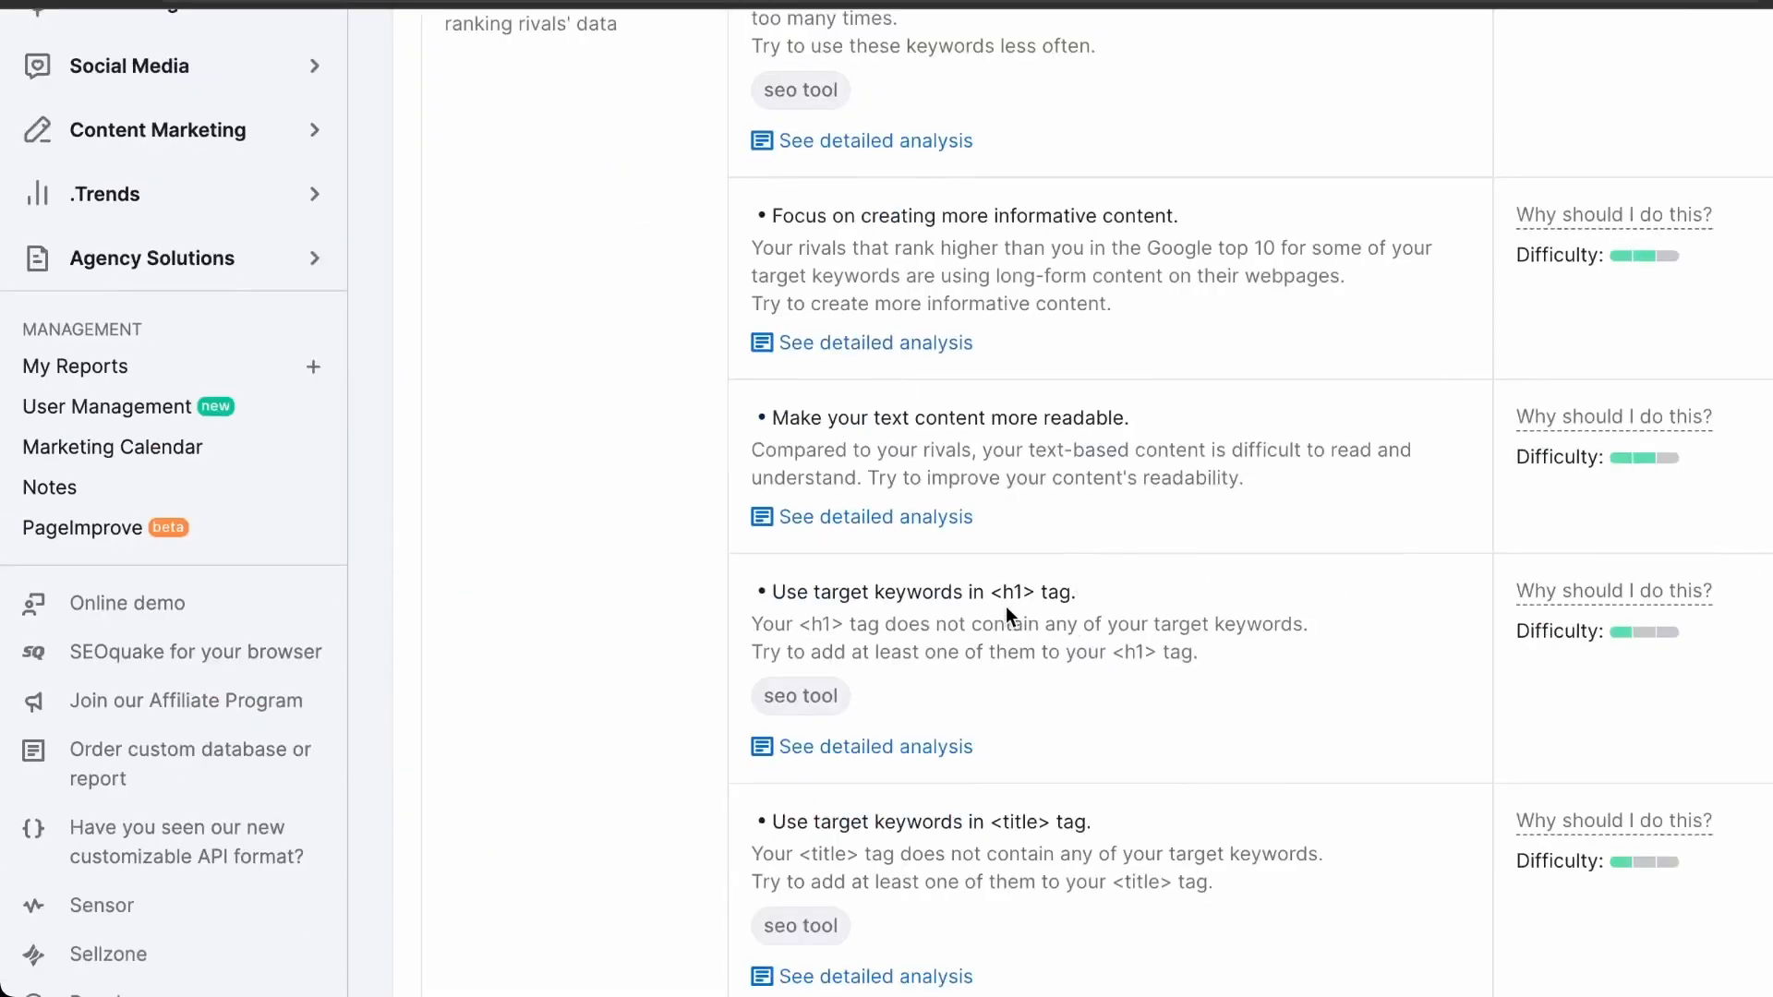
Step: Return to the list of ideas and read the Content idea about using target keywords in the <h1> tag
{"action": "left_click_drag", "start_coordinate": [1094, 592], "coordinate": [1044, 648]}
{"action": "left_click", "coordinate": [1189, 698]}
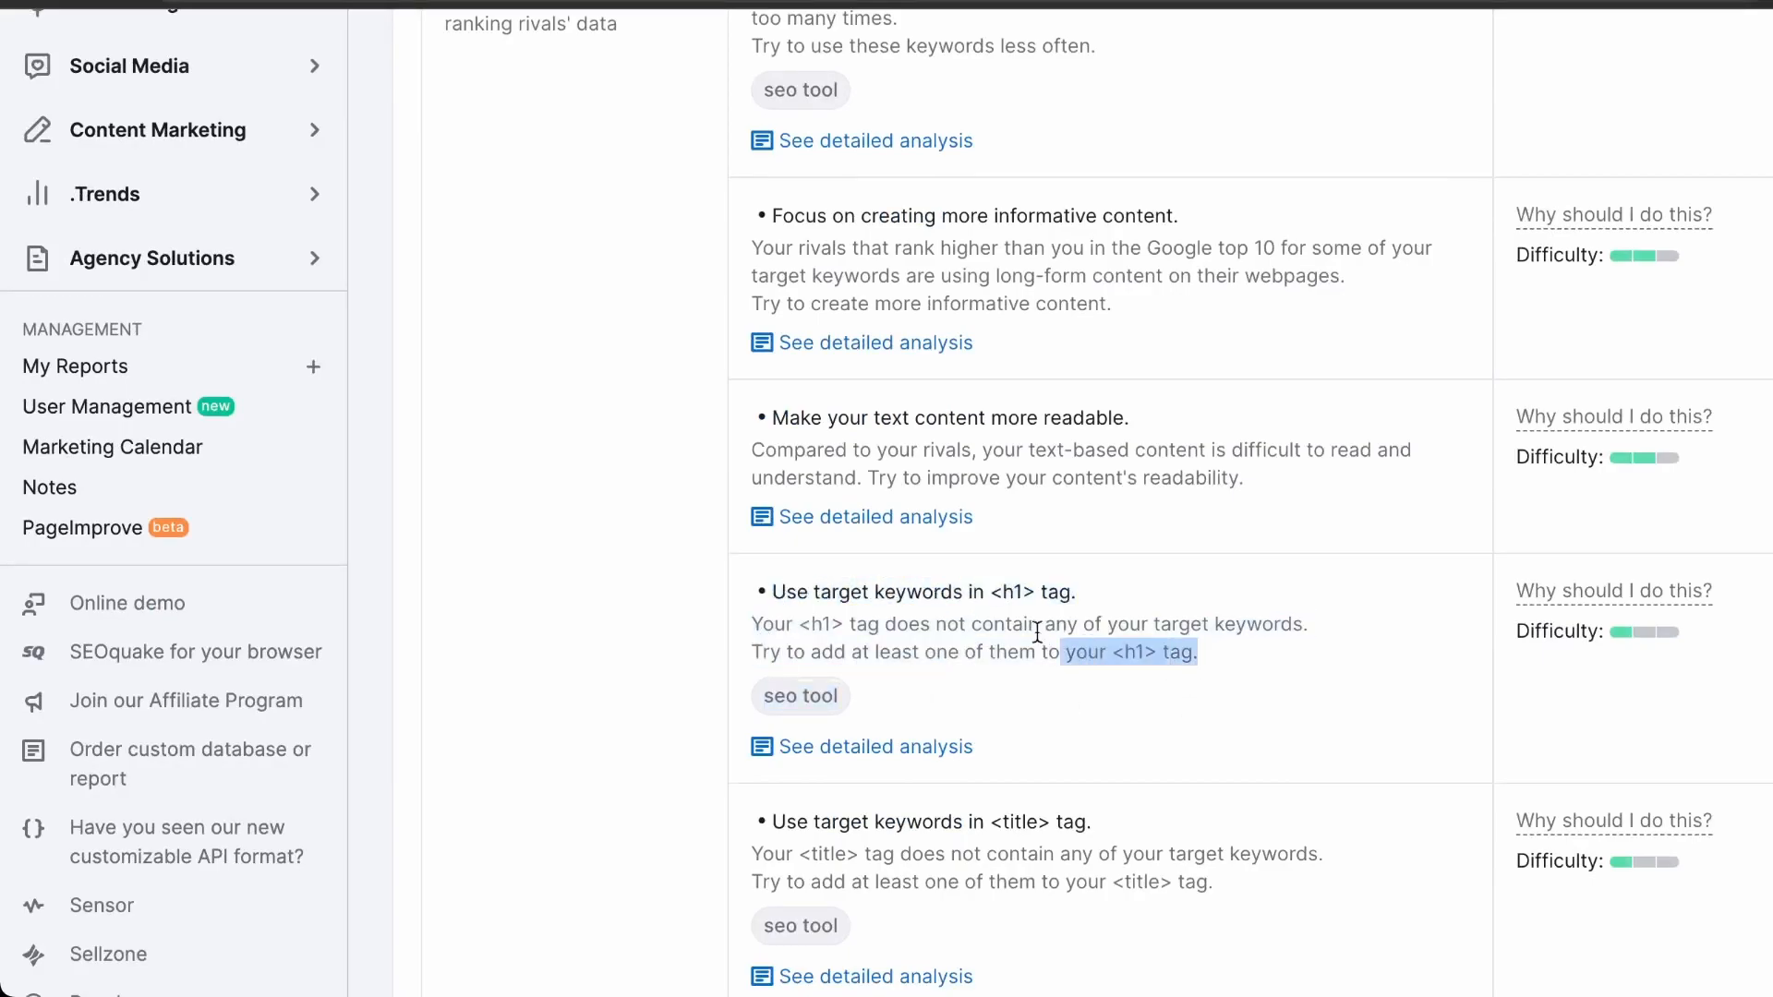
{"action": "scroll", "coordinate": [1354, 735], "scroll_direction": "down", "scroll_amount": 1}
Step: Read the Semantic idea on enriching the page content, including its suggested semantically related words
{"action": "scroll", "coordinate": [1354, 732], "scroll_direction": "down", "scroll_amount": 12}
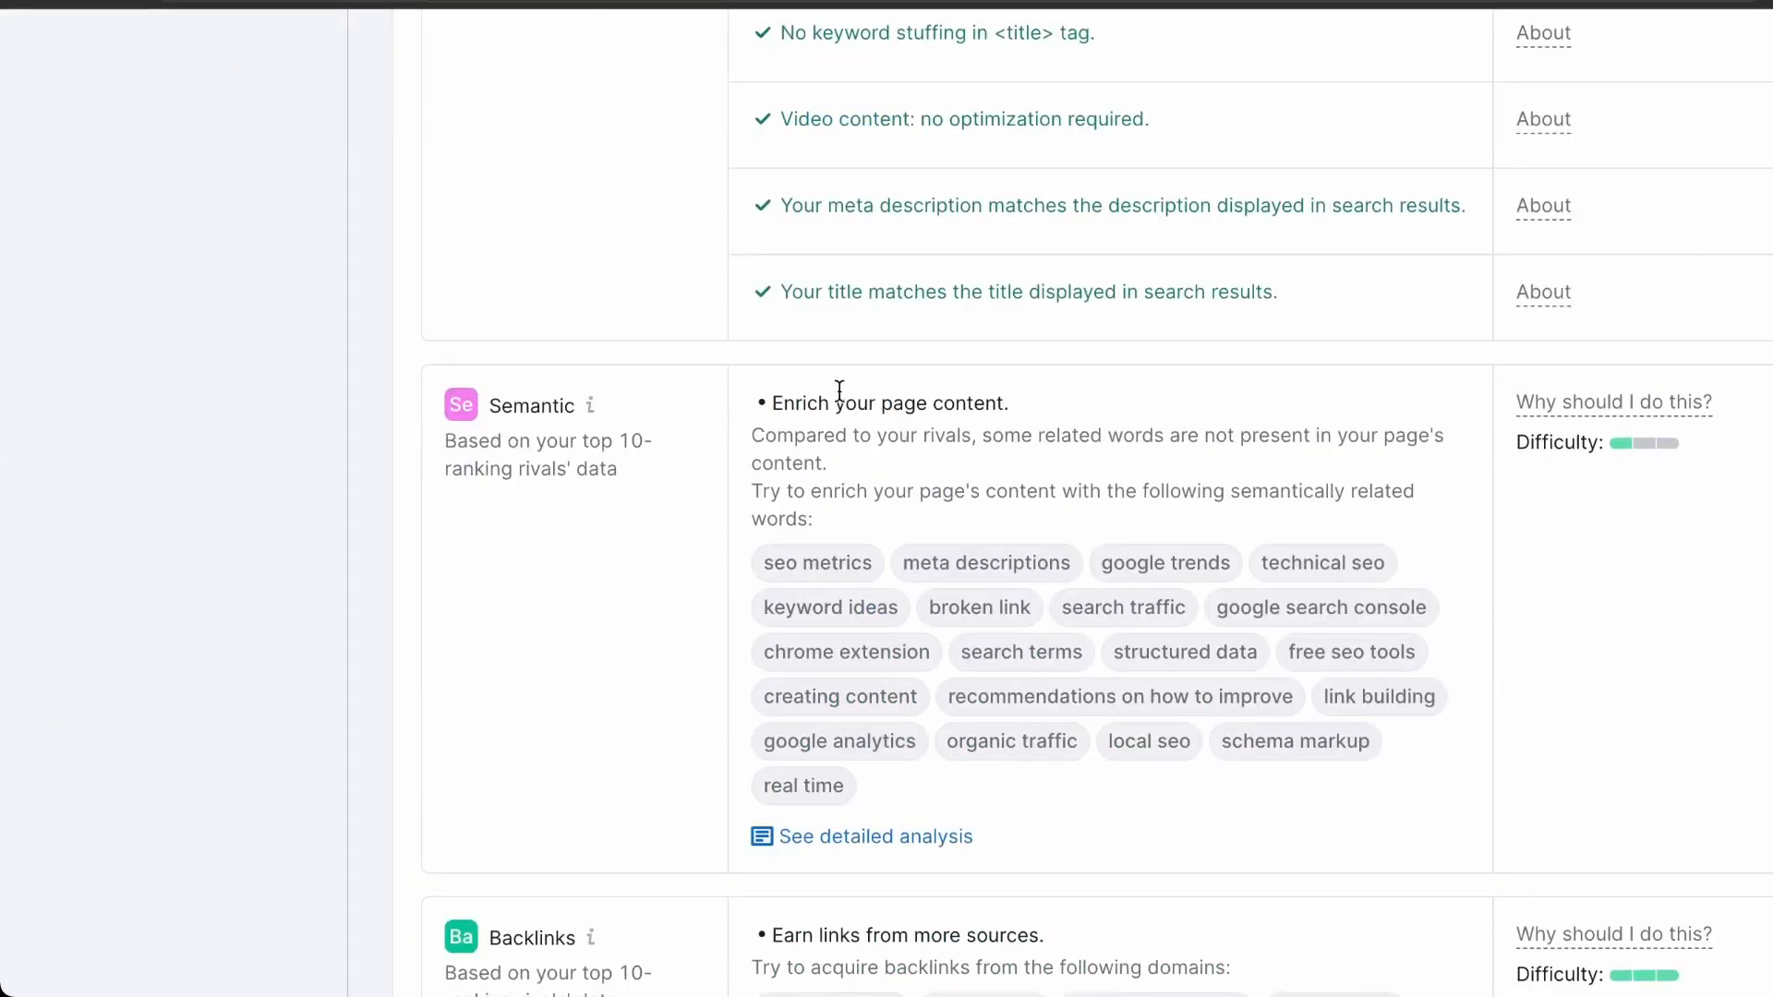
{"action": "left_click_drag", "start_coordinate": [748, 429], "coordinate": [955, 463]}
{"action": "left_click", "coordinate": [1016, 490]}
{"action": "left_click_drag", "start_coordinate": [774, 565], "coordinate": [939, 538]}
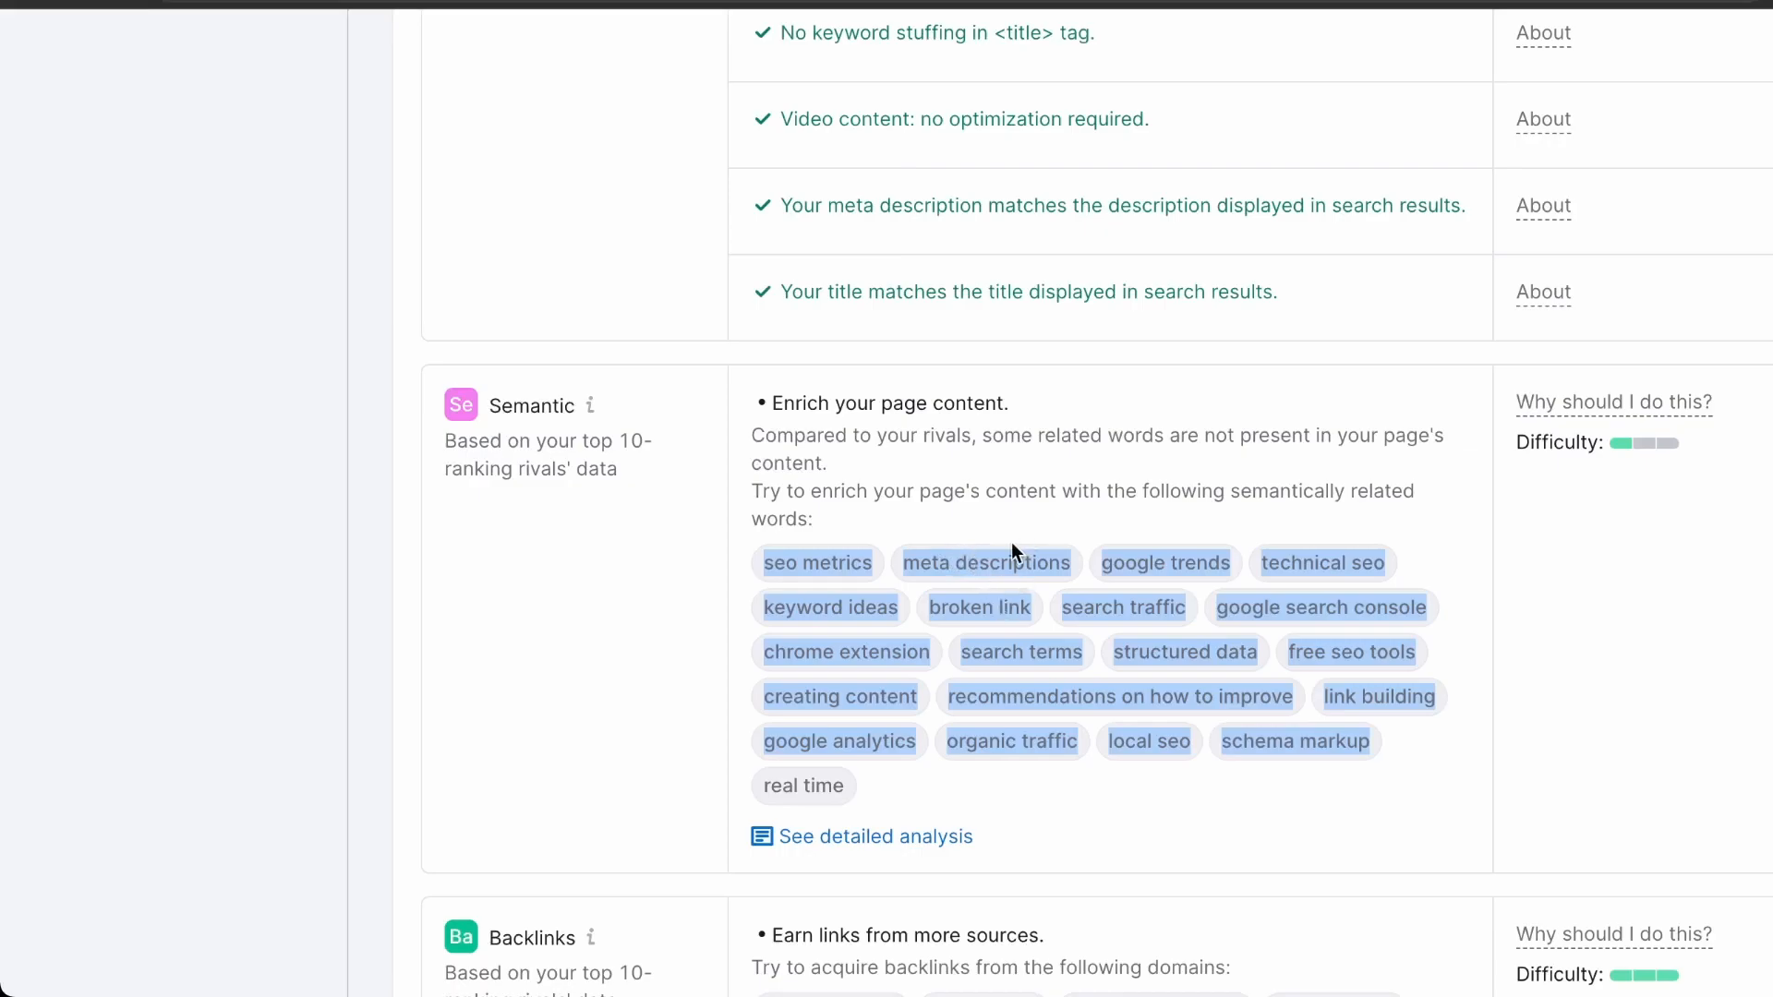
{"action": "left_click", "coordinate": [1441, 786]}
{"action": "scroll", "coordinate": [1435, 783], "scroll_direction": "down", "scroll_amount": 1}
{"action": "scroll", "coordinate": [1435, 783], "scroll_direction": "down", "scroll_amount": 1}
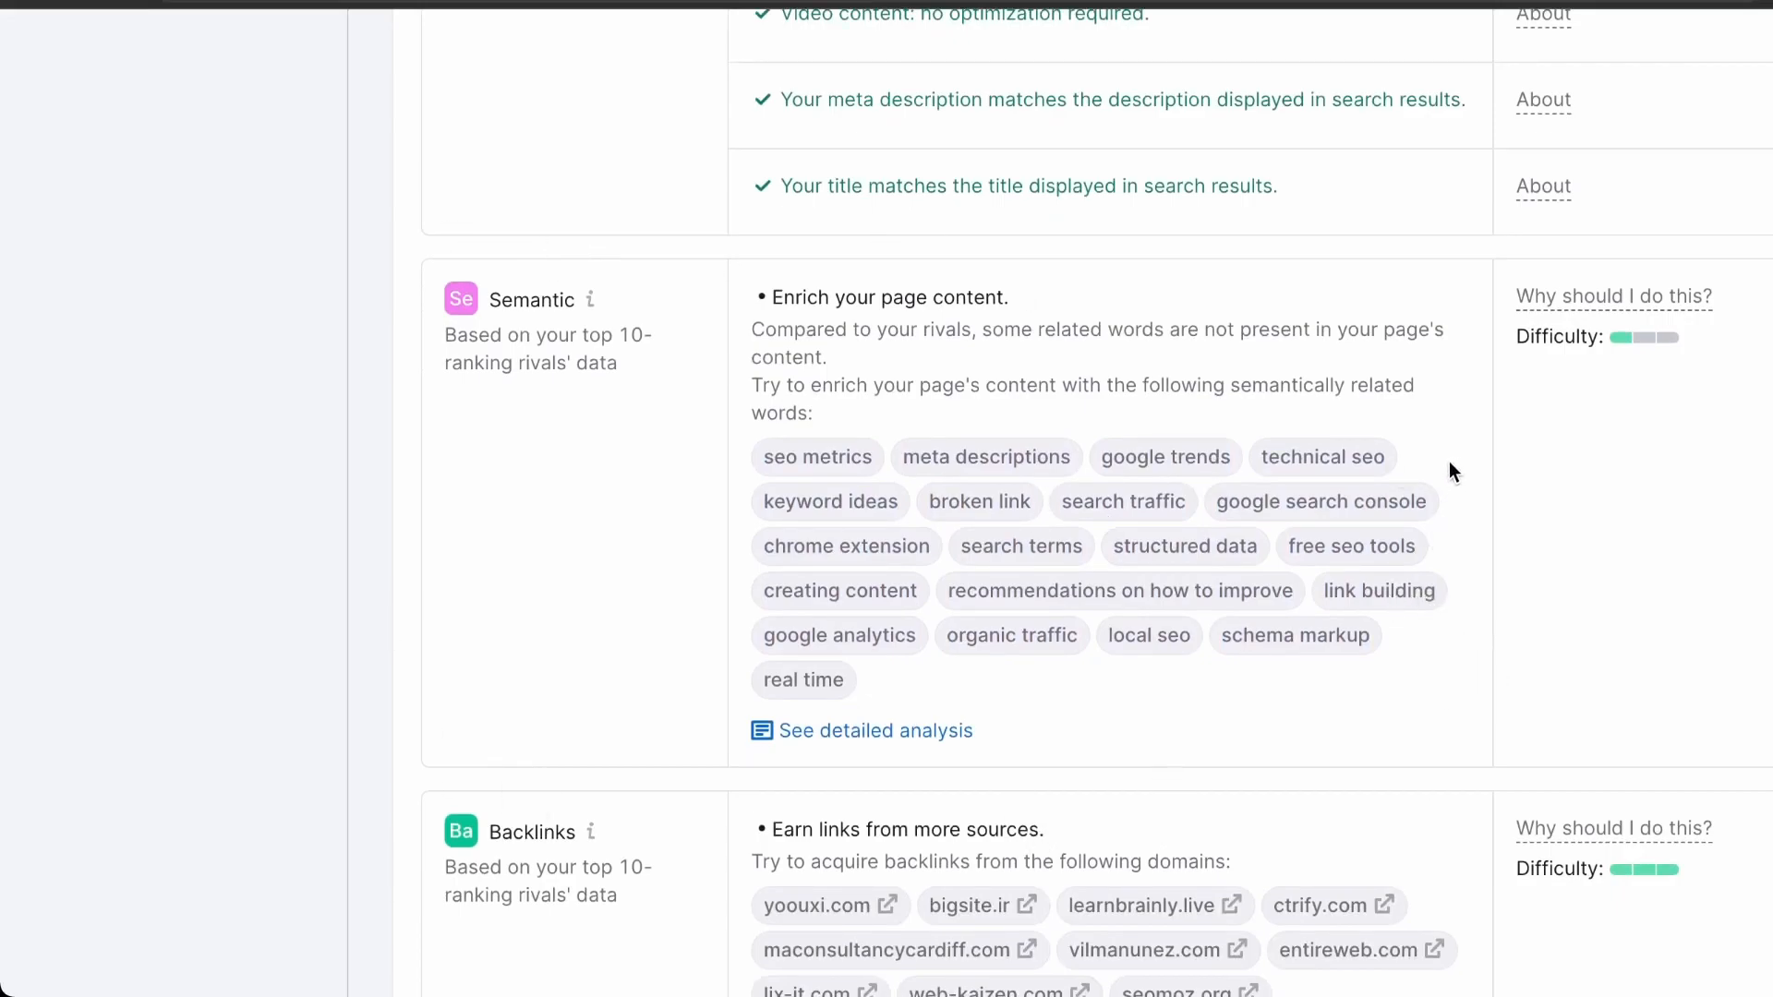
Step: Review the Backlinks, Technical Issues and User Experience sections of the page's ideas, finishing back at the report heading
{"action": "scroll", "coordinate": [803, 502], "scroll_direction": "down", "scroll_amount": 4}
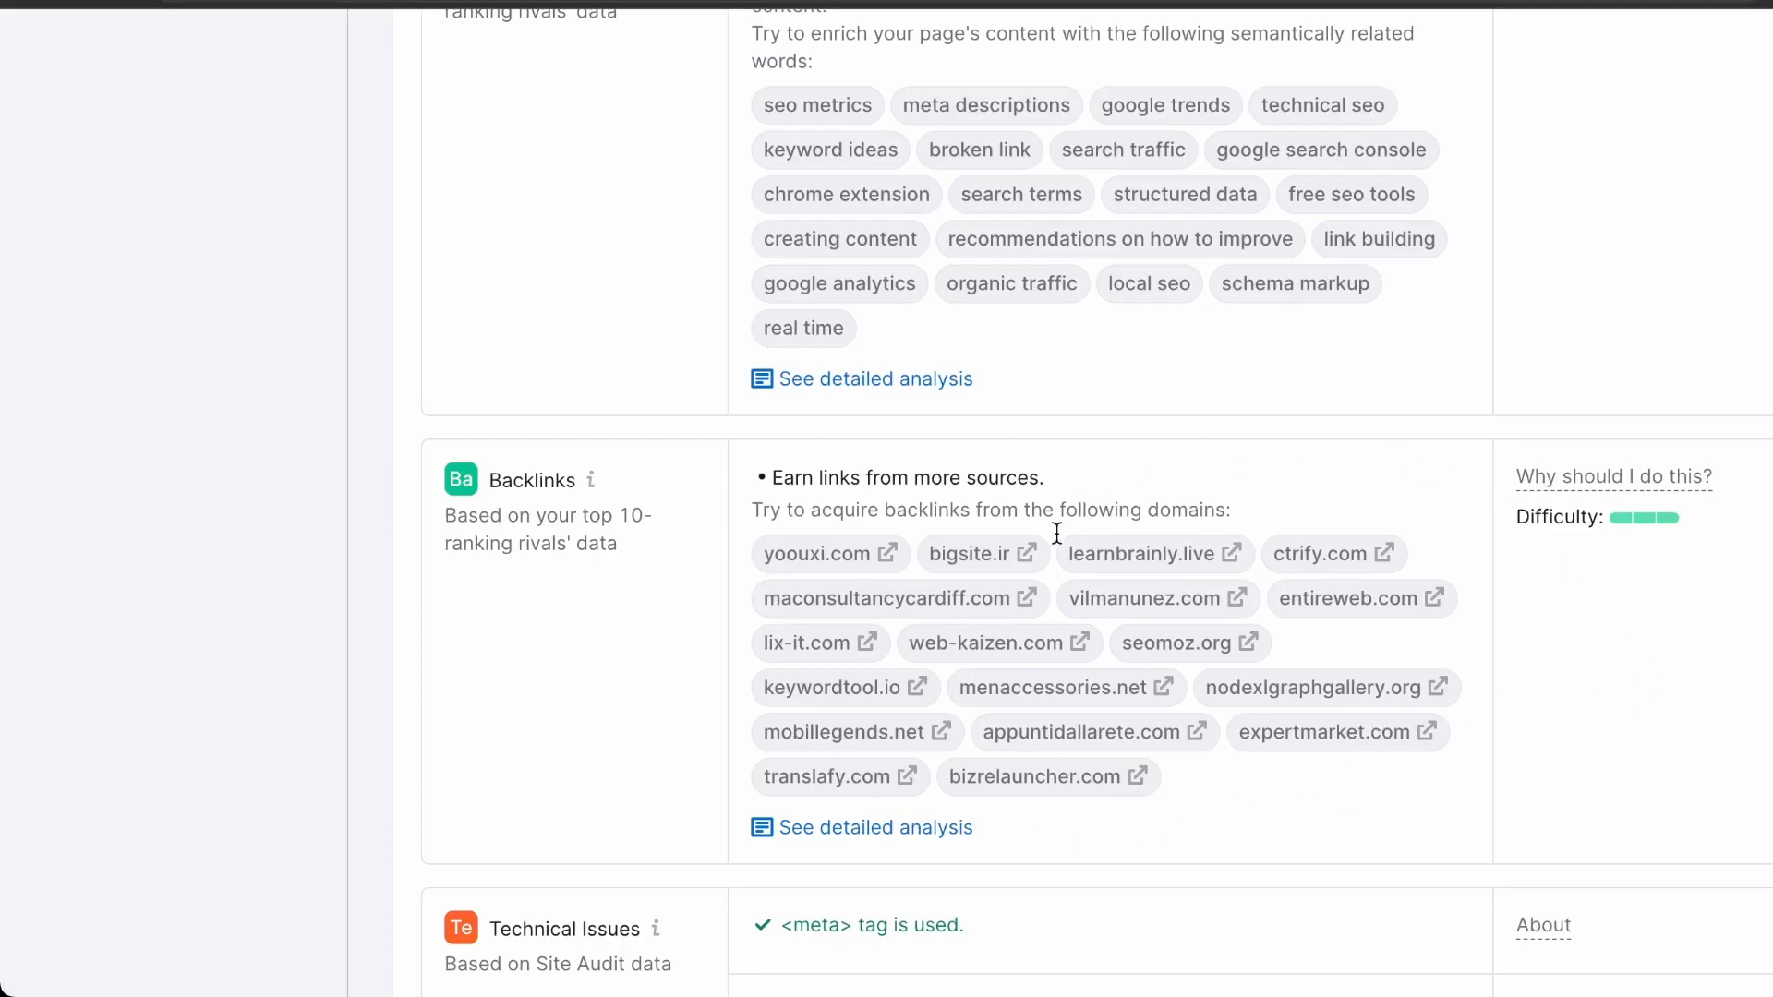
{"action": "scroll", "coordinate": [1628, 429], "scroll_direction": "down", "scroll_amount": 2}
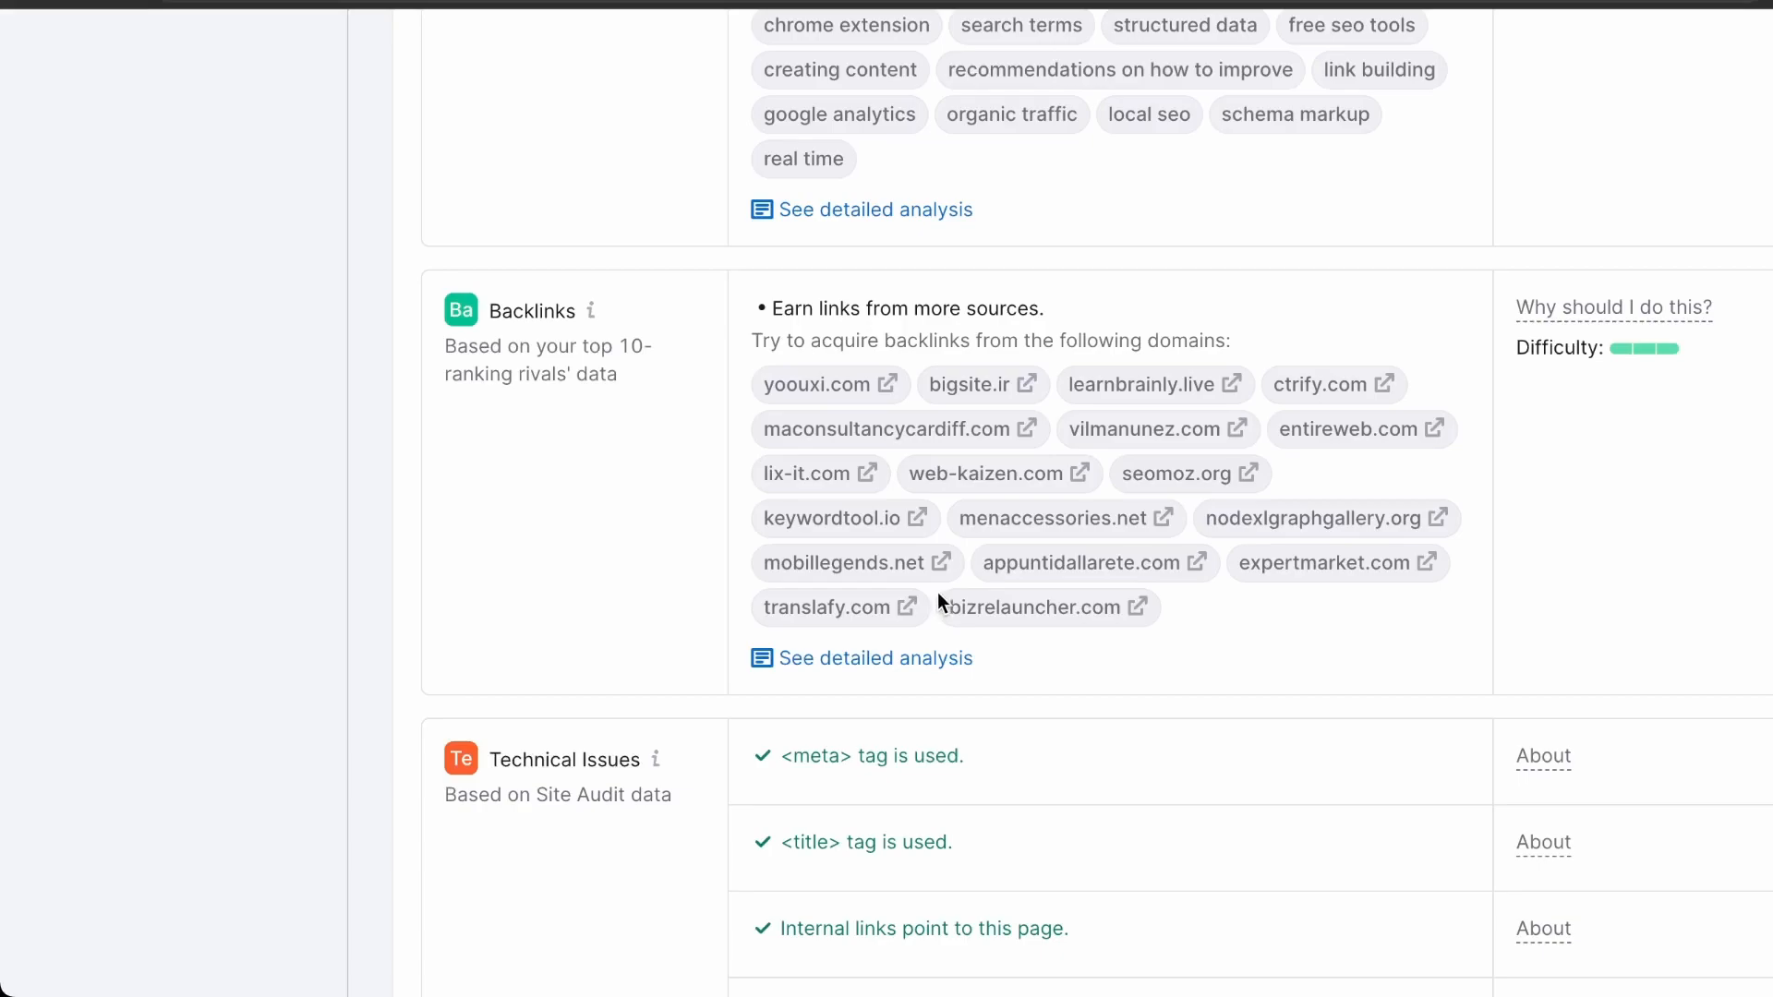
{"action": "scroll", "coordinate": [940, 598], "scroll_direction": "down", "scroll_amount": 5}
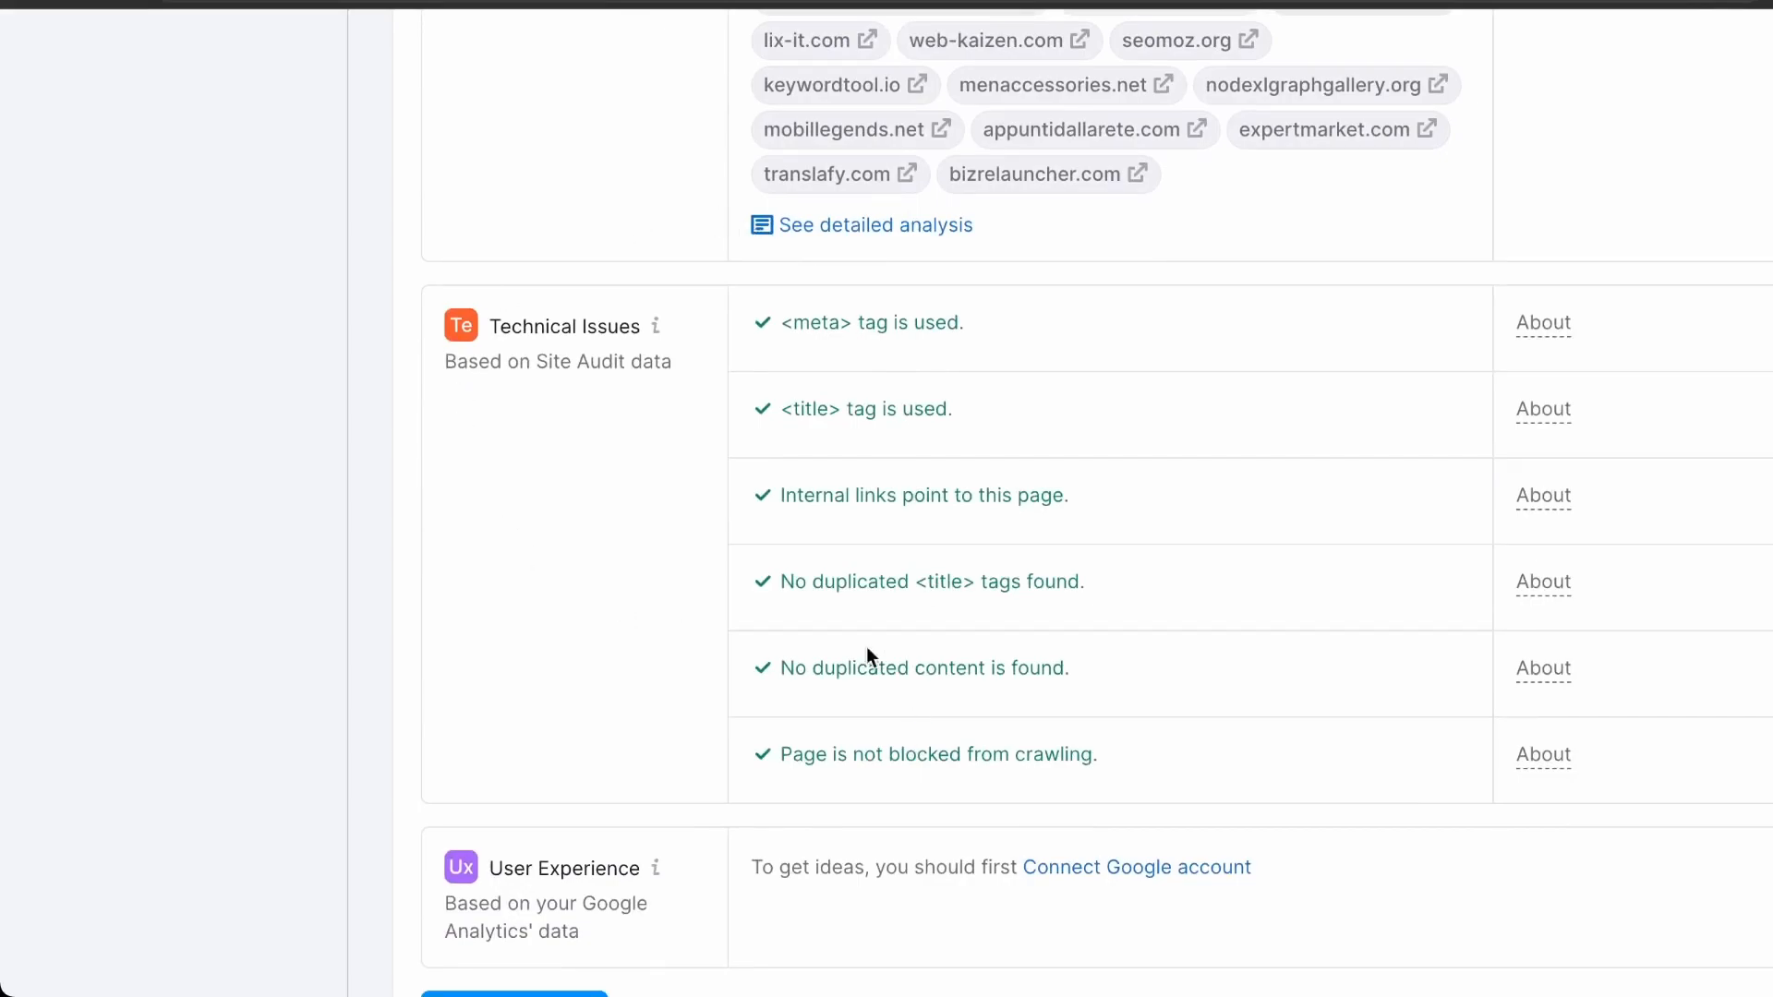
{"action": "scroll", "coordinate": [1084, 677], "scroll_direction": "down", "scroll_amount": 1}
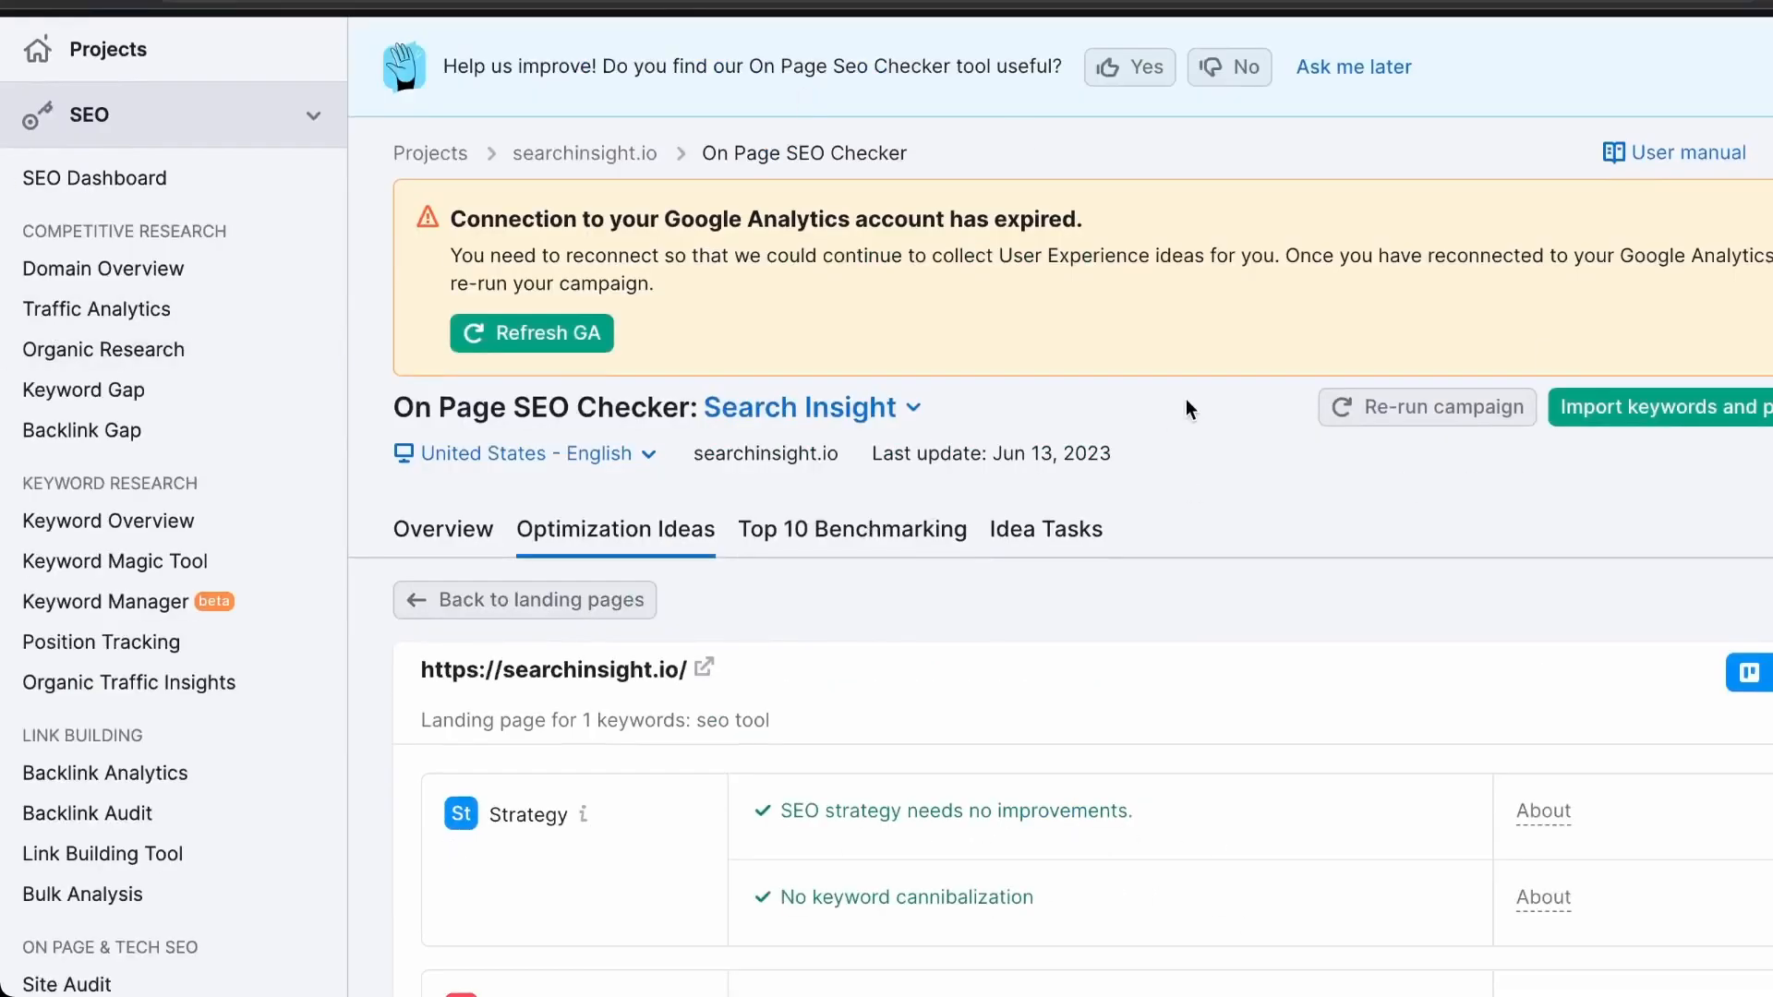
{"action": "left_click_drag", "start_coordinate": [395, 408], "coordinate": [624, 405]}
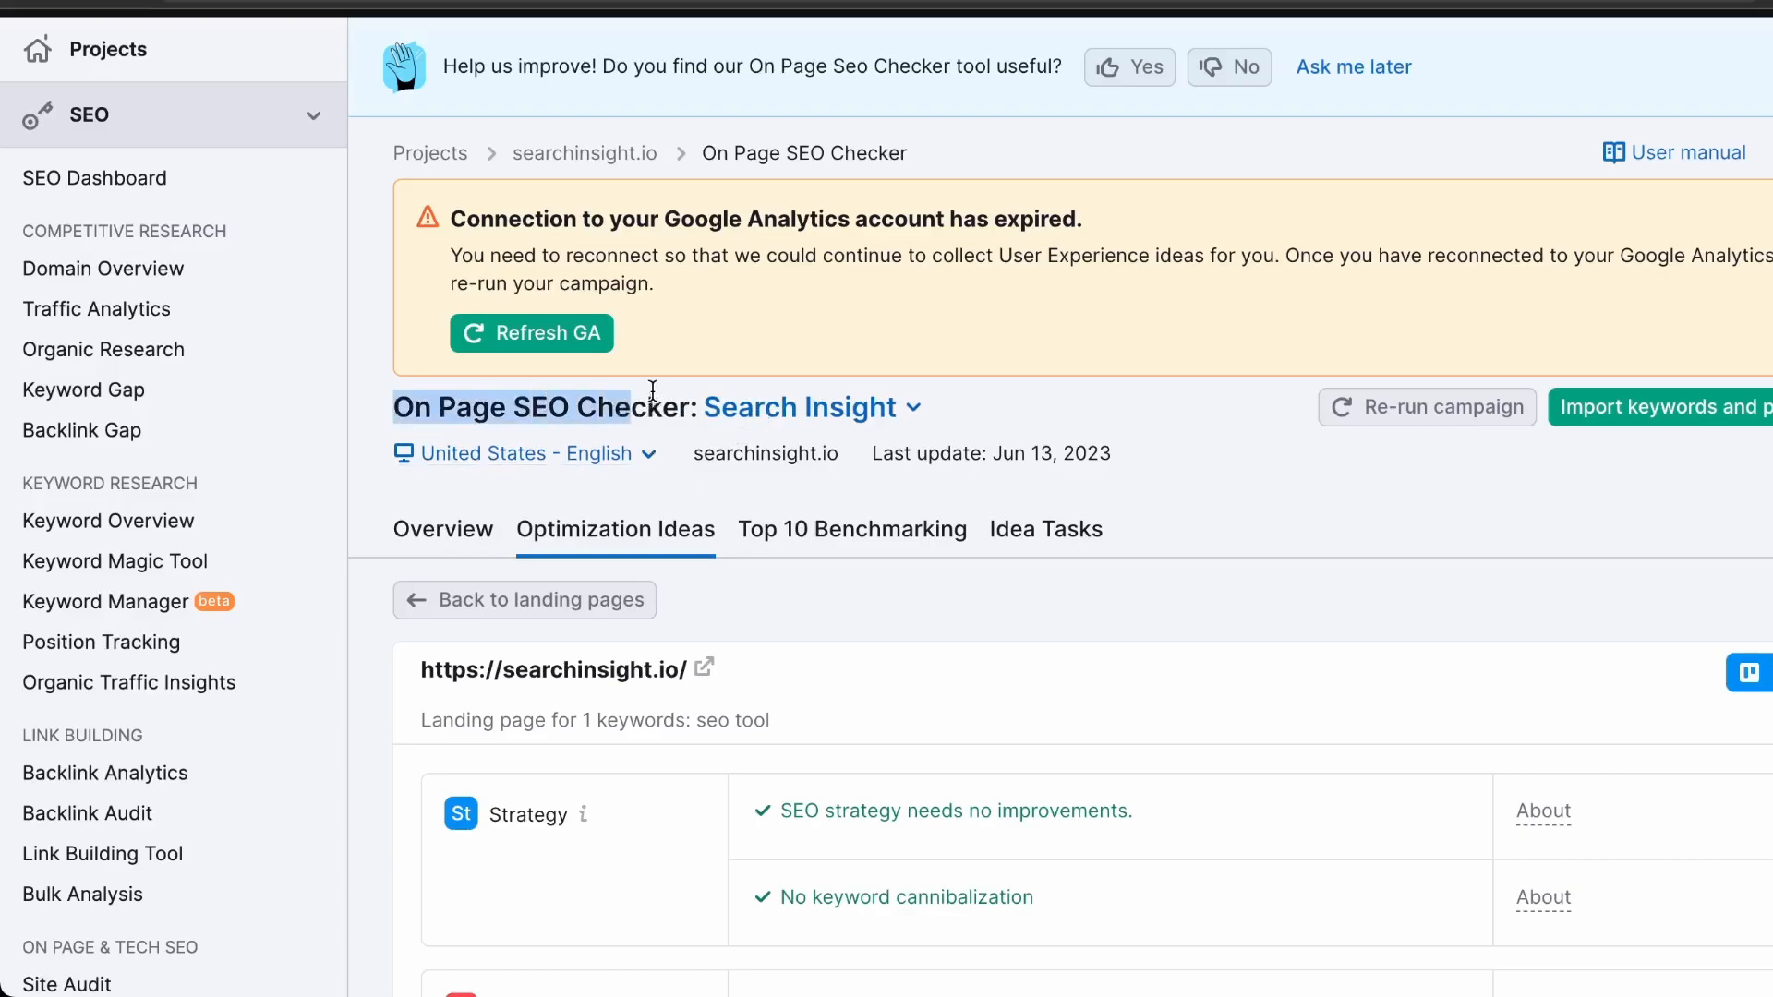
Step: Go back to the SEO Dashboard and read the Position Tracking widget's description and explanation
{"action": "left_click", "coordinate": [150, 178]}
{"action": "scroll", "coordinate": [695, 194], "scroll_direction": "down", "scroll_amount": 4}
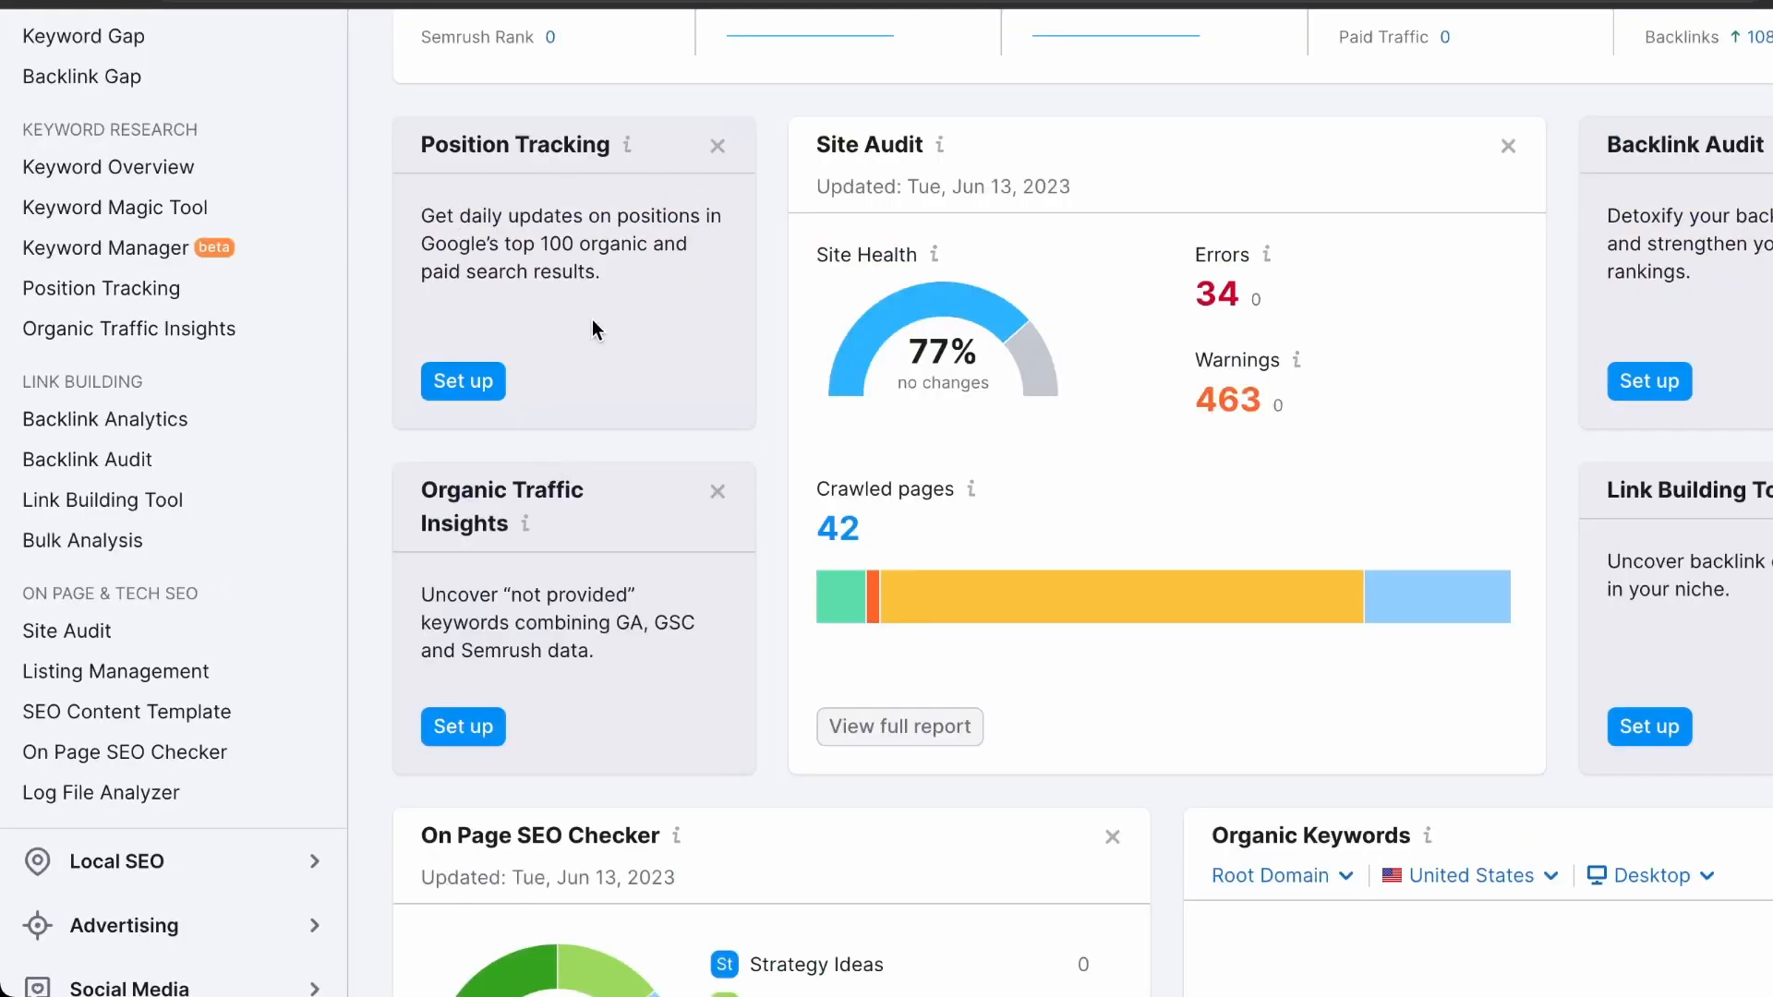
{"action": "mouse_move", "coordinate": [626, 146]}
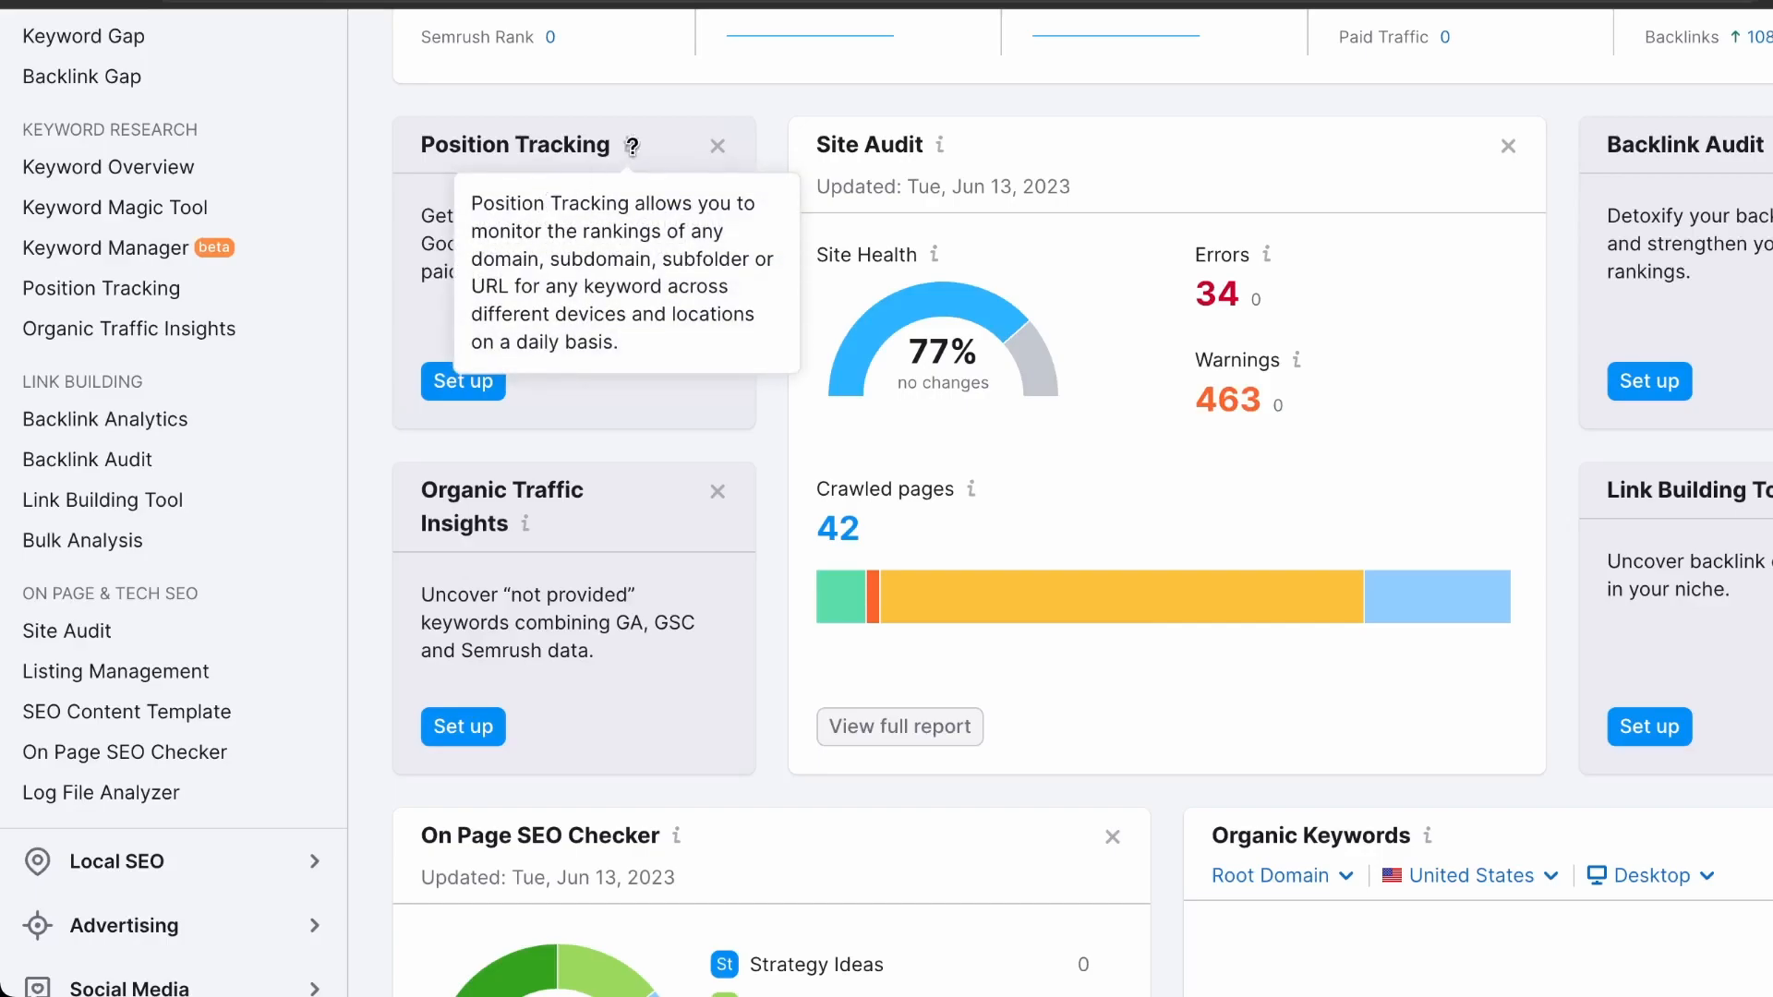
{"action": "left_click_drag", "start_coordinate": [600, 273], "coordinate": [511, 251]}
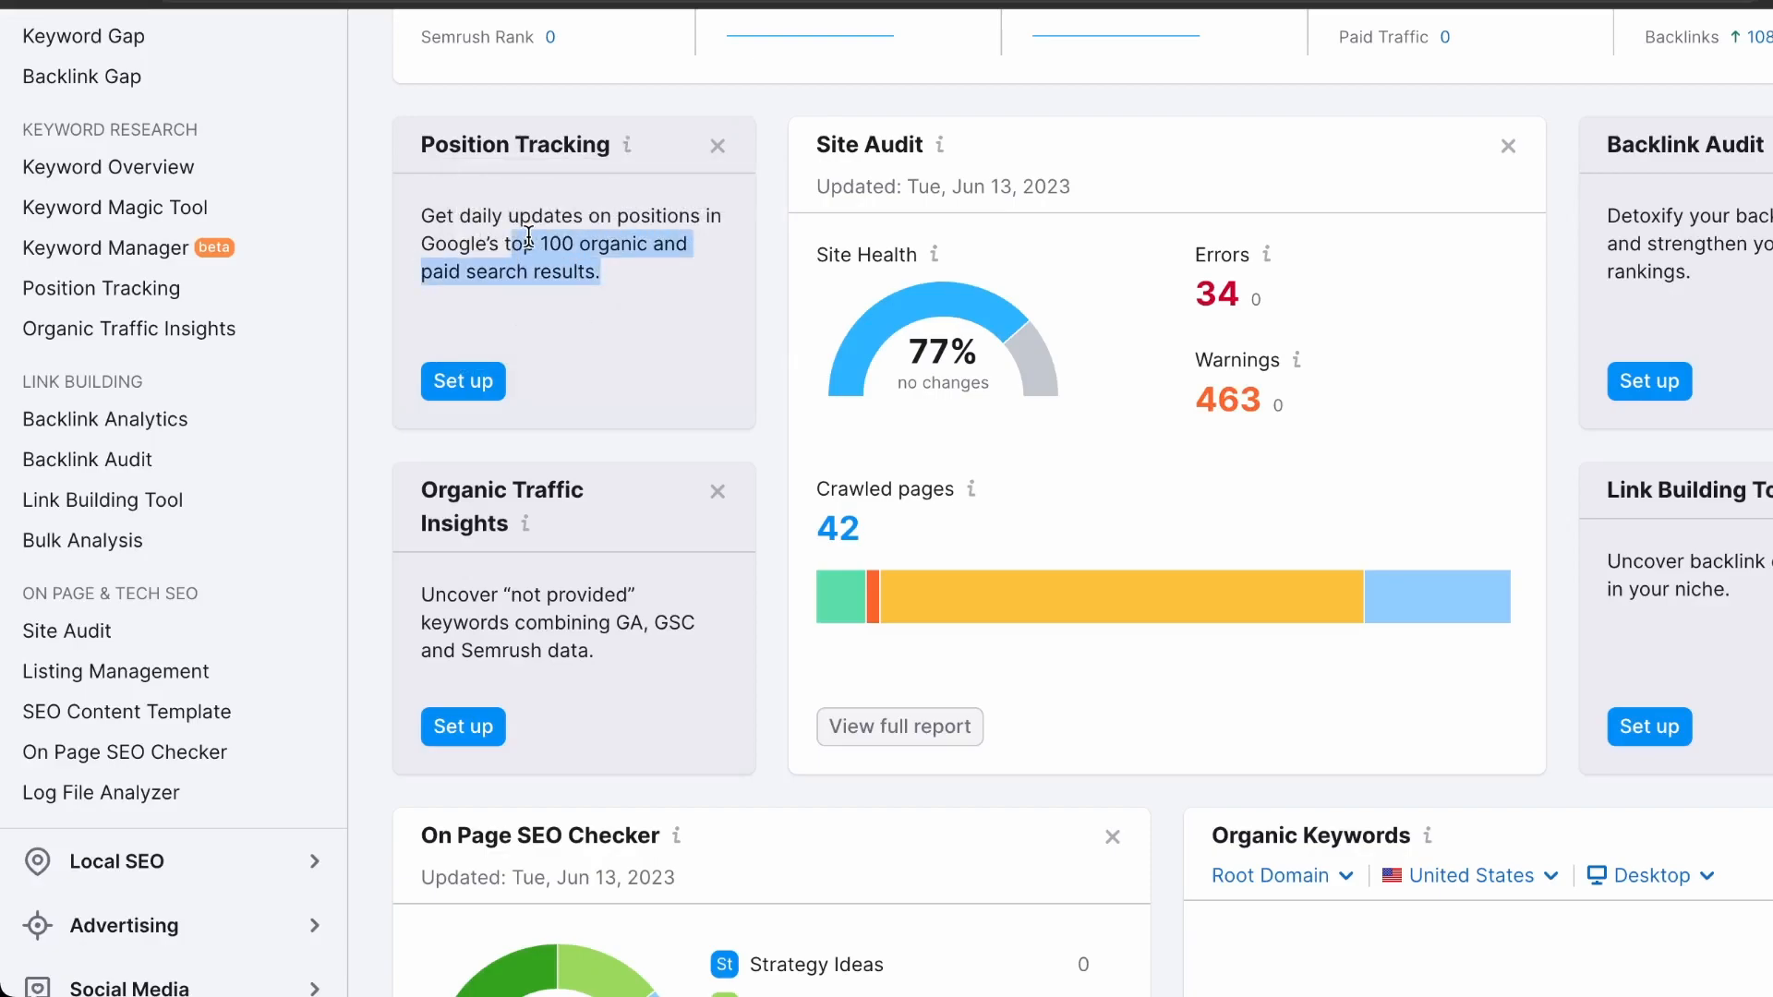
{"action": "left_click", "coordinate": [660, 287]}
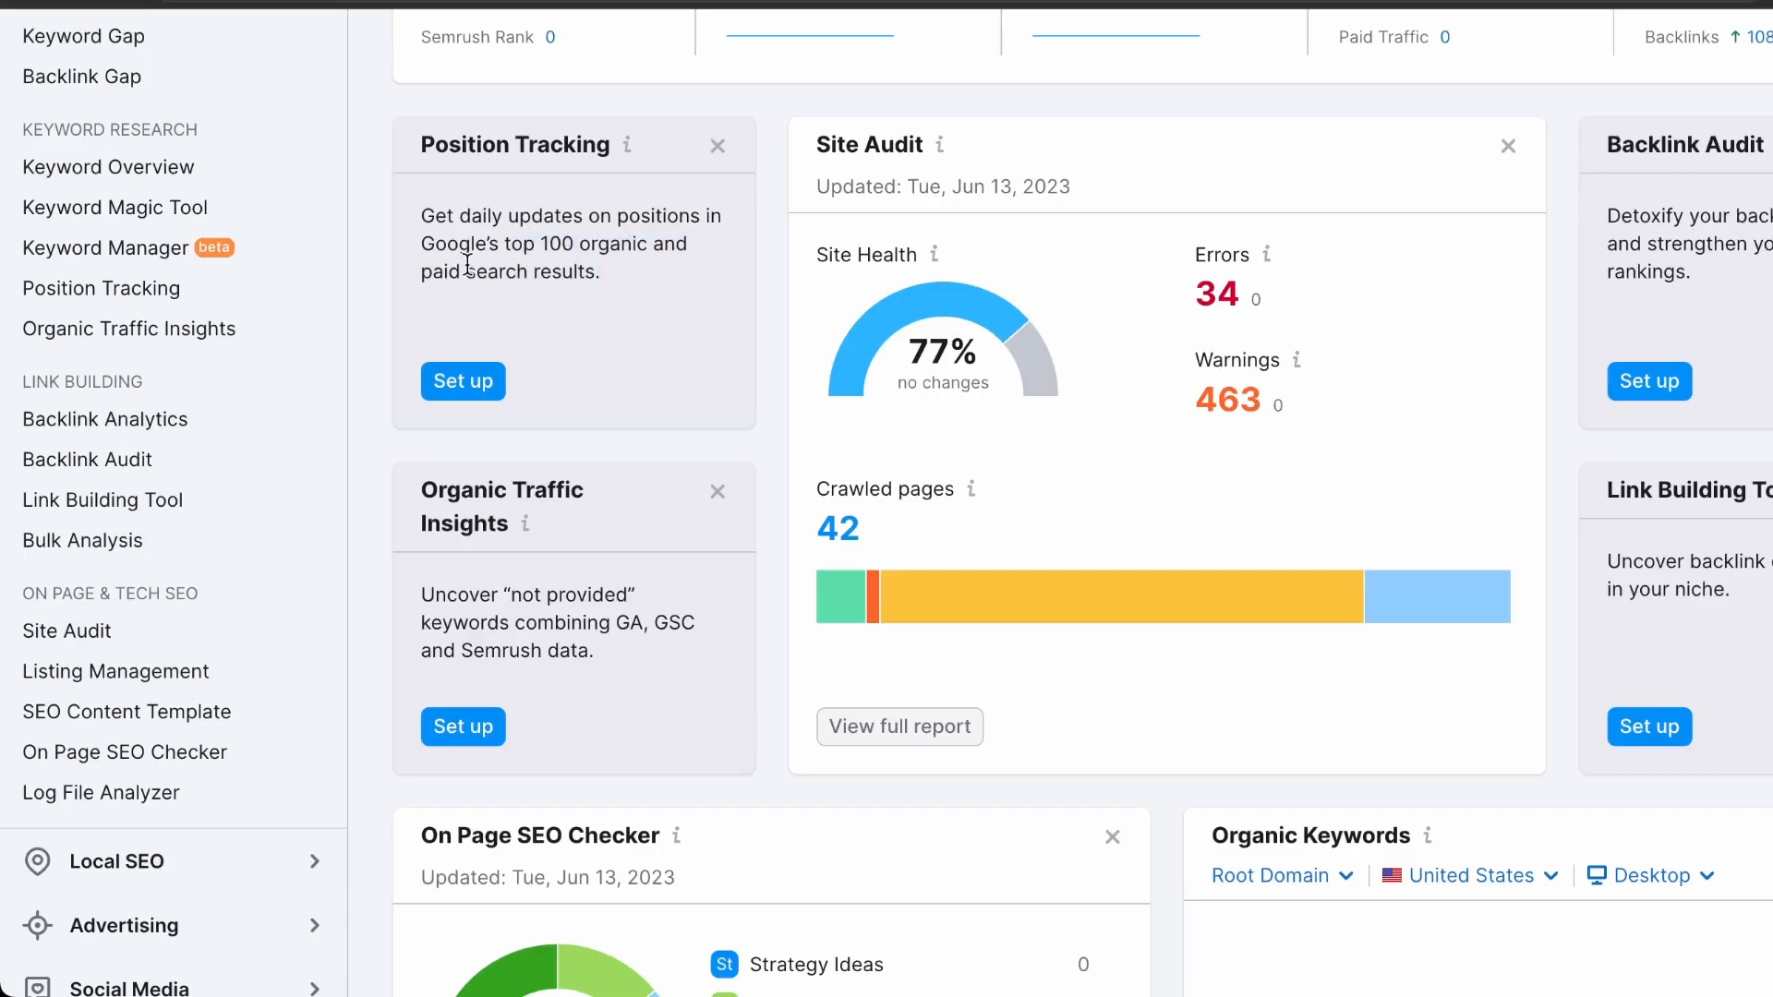
Step: Read the Organic Traffic Insights widget, view its Google account setup, and return to the dashboard without connecting an account
{"action": "left_click", "coordinate": [475, 382]}
{"action": "left_click_drag", "start_coordinate": [512, 467], "coordinate": [507, 658]}
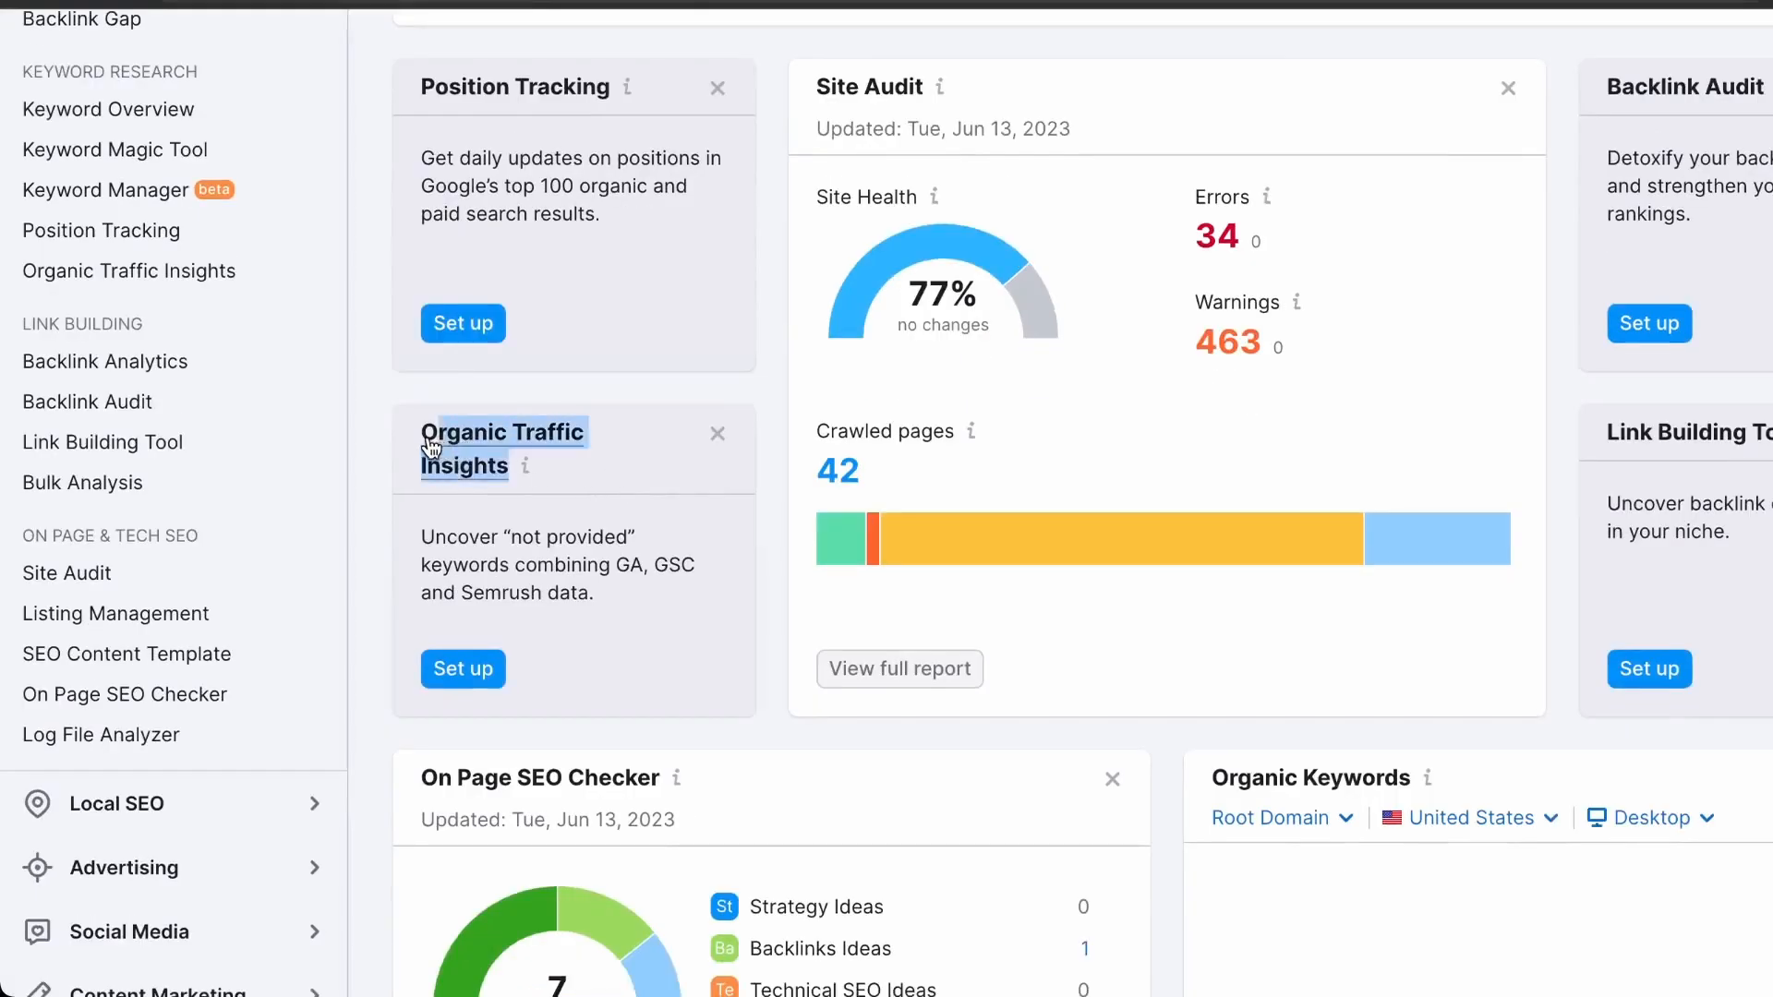
{"action": "left_click", "coordinate": [409, 421]}
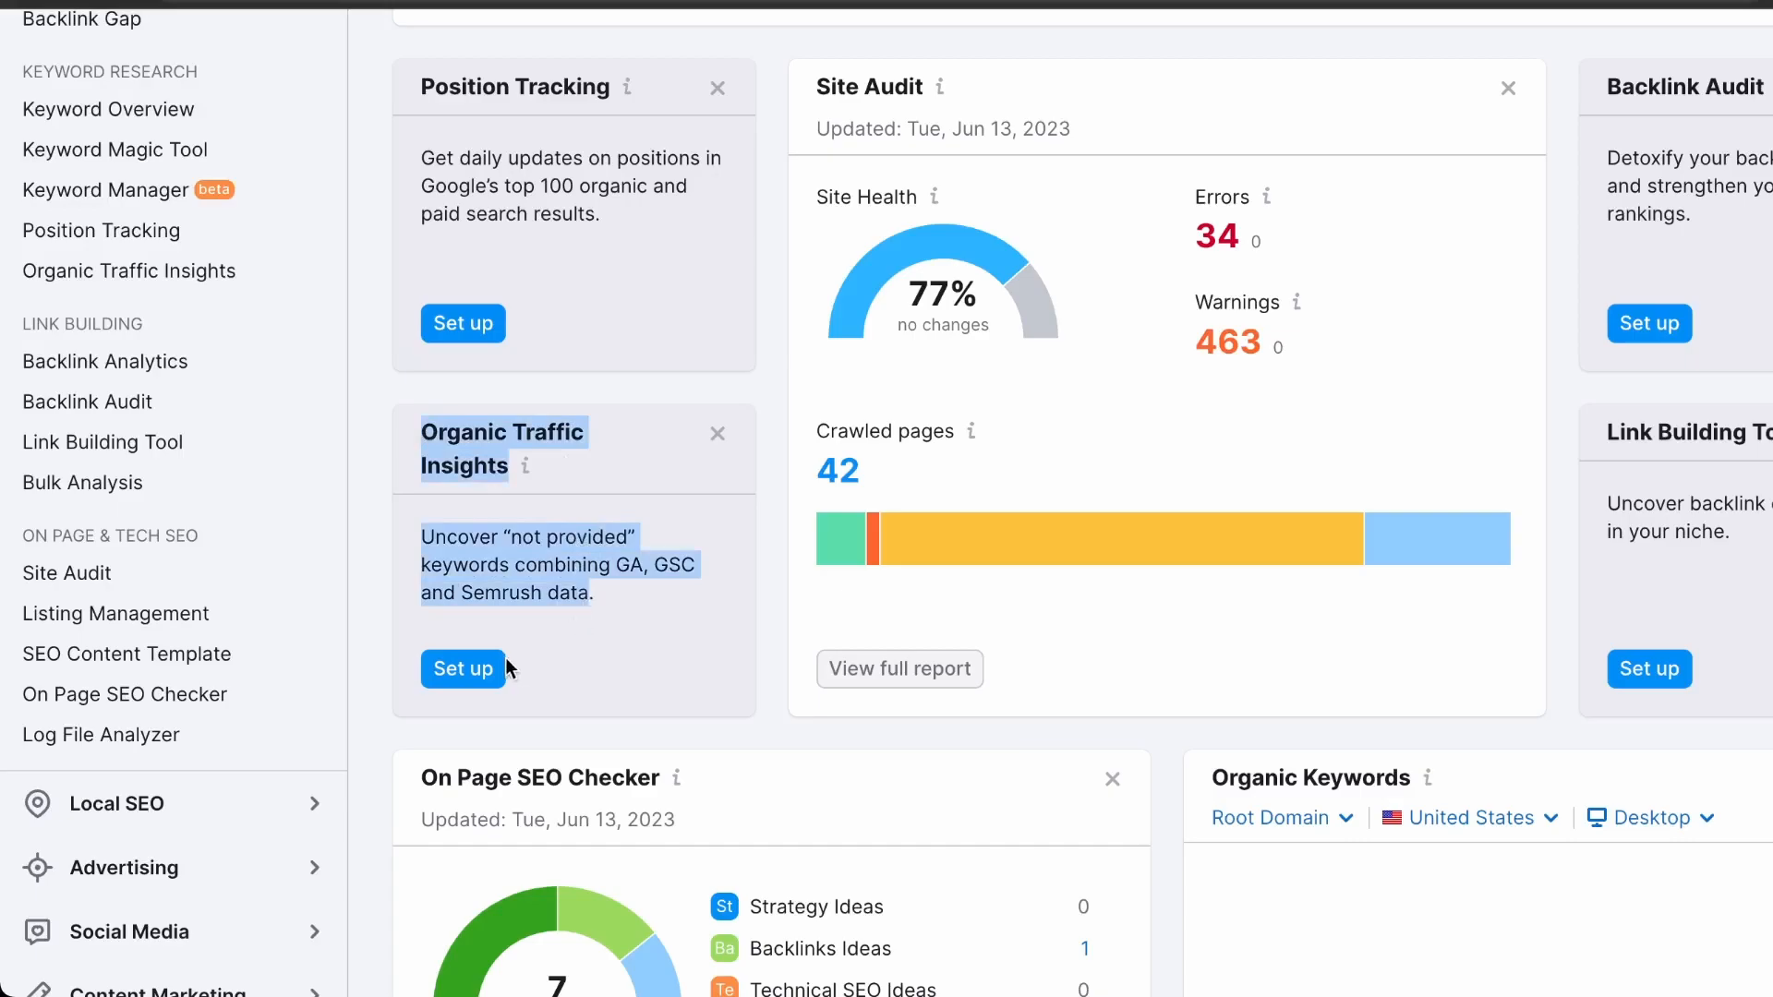
{"action": "left_click", "coordinate": [492, 677]}
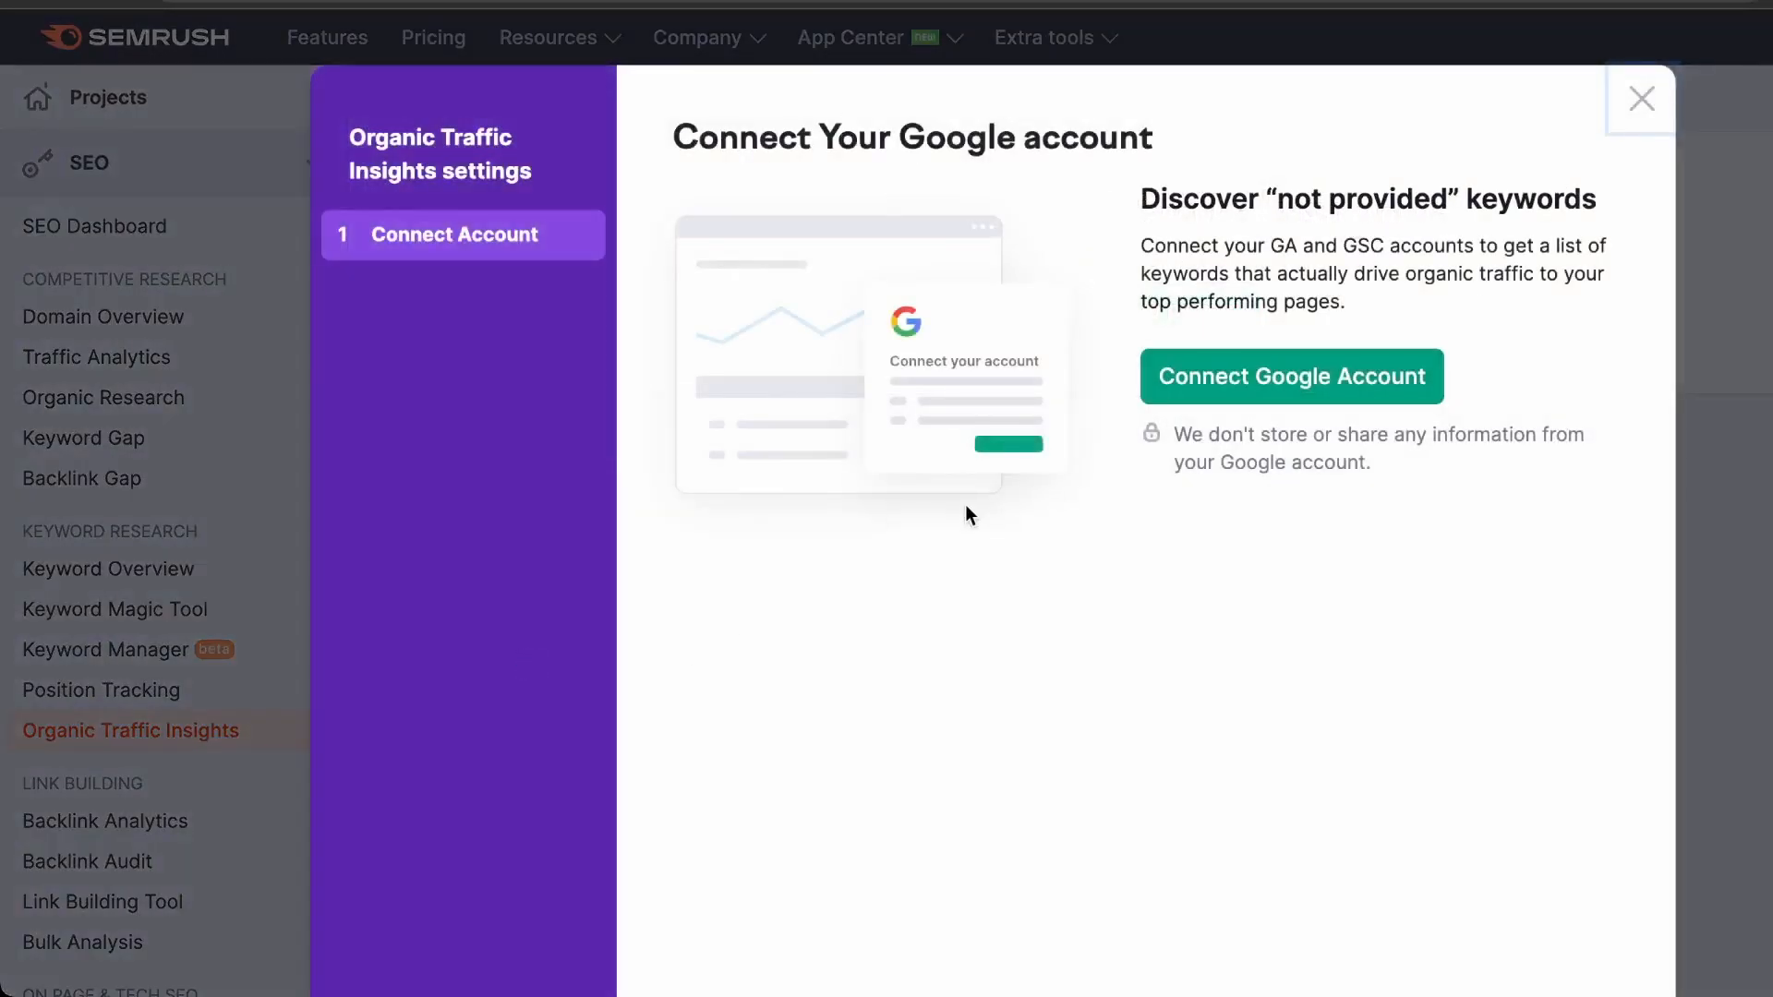
{"action": "left_click", "coordinate": [1641, 99]}
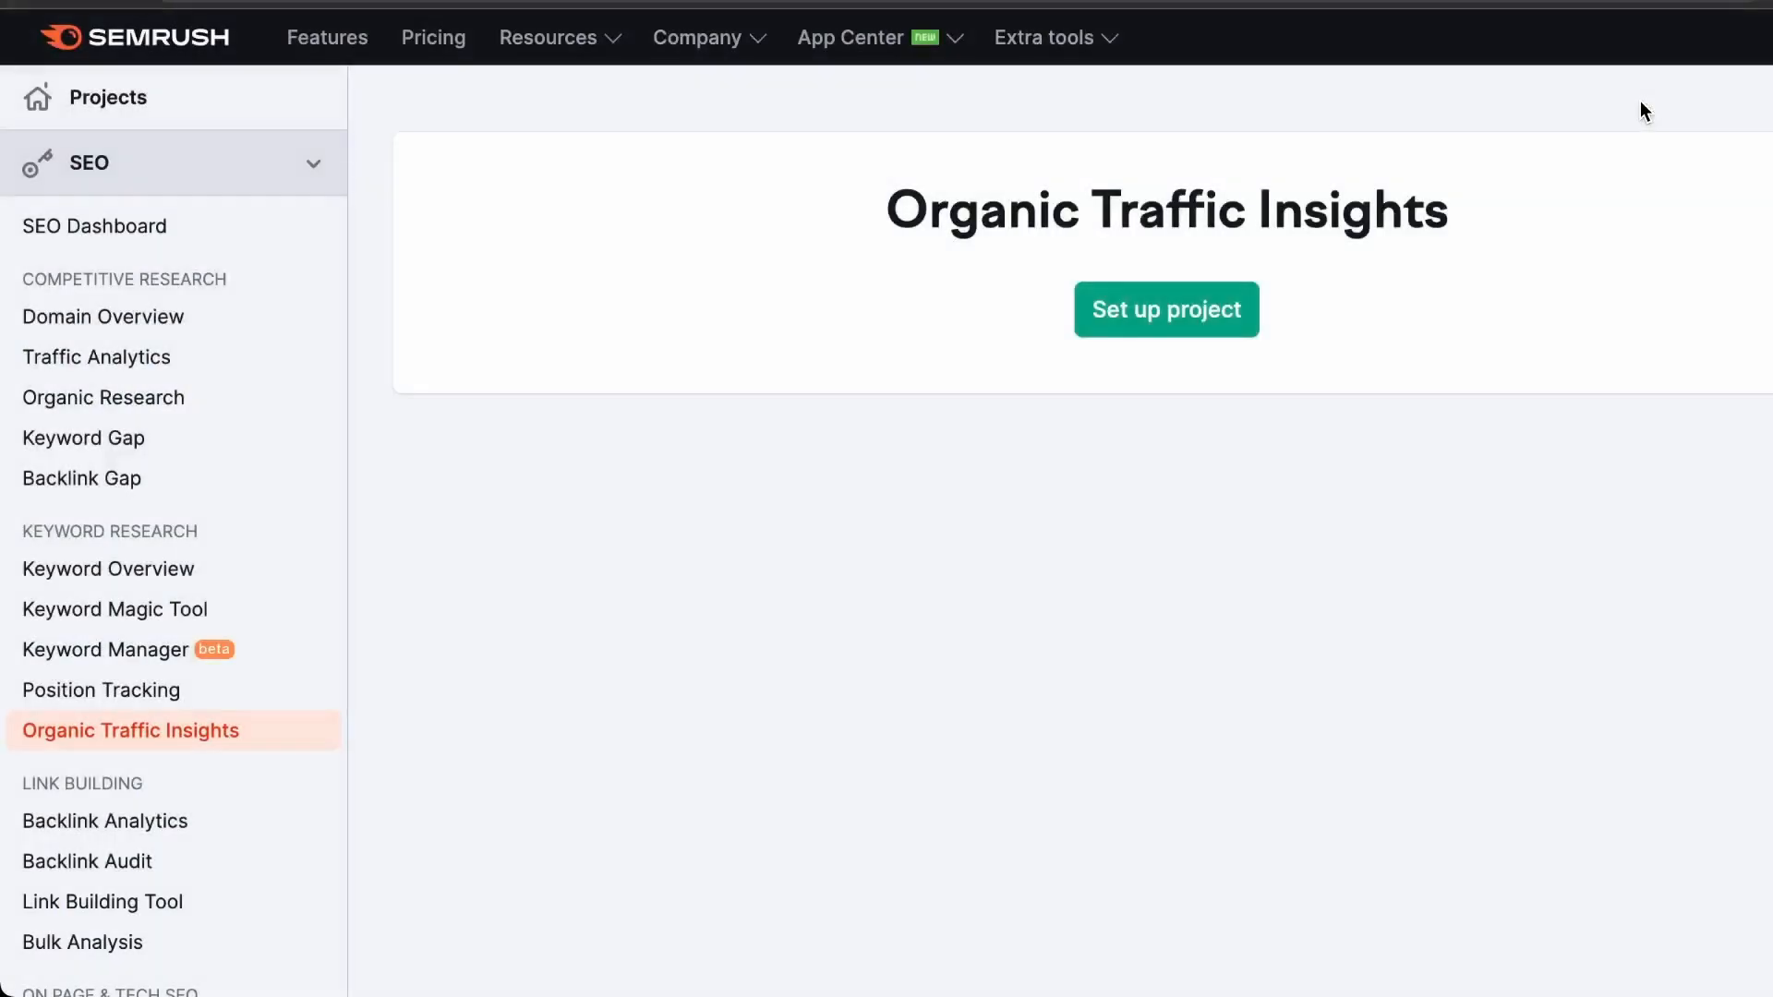
{"action": "left_click", "coordinate": [31, 2]}
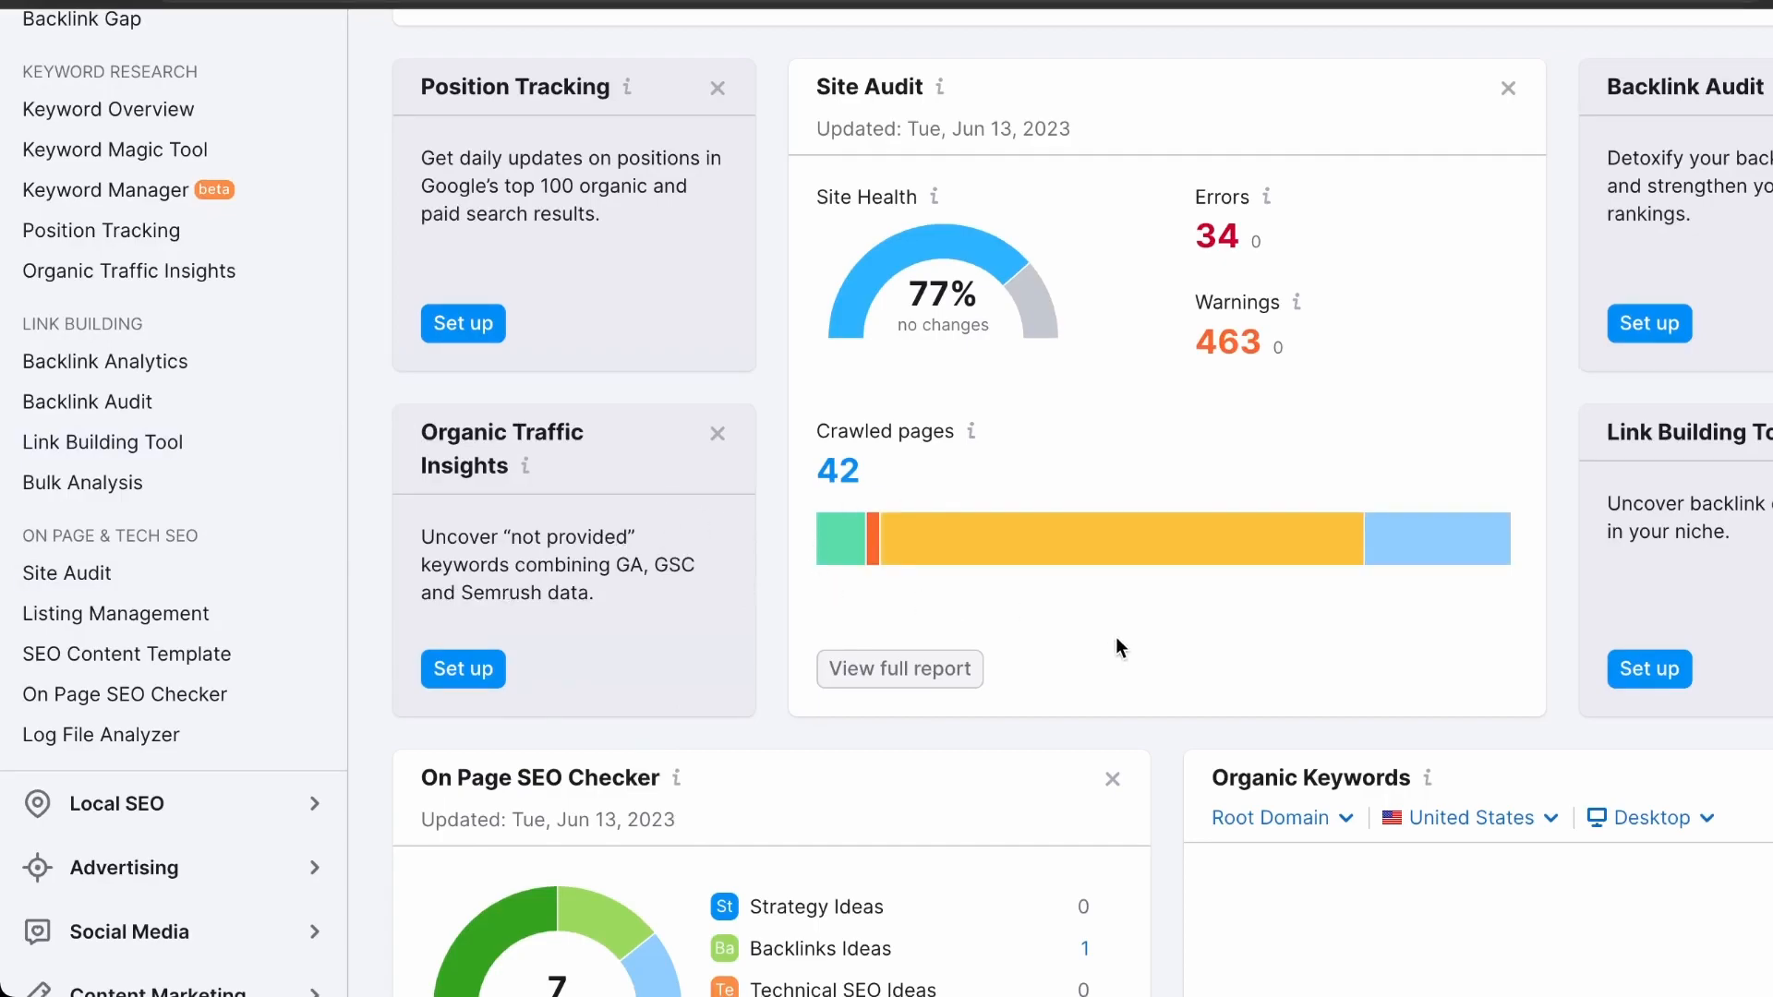
Step: Read the description in the dashboard's Backlink Audit widget
{"action": "left_click_drag", "start_coordinate": [1607, 158], "coordinate": [1760, 160]}
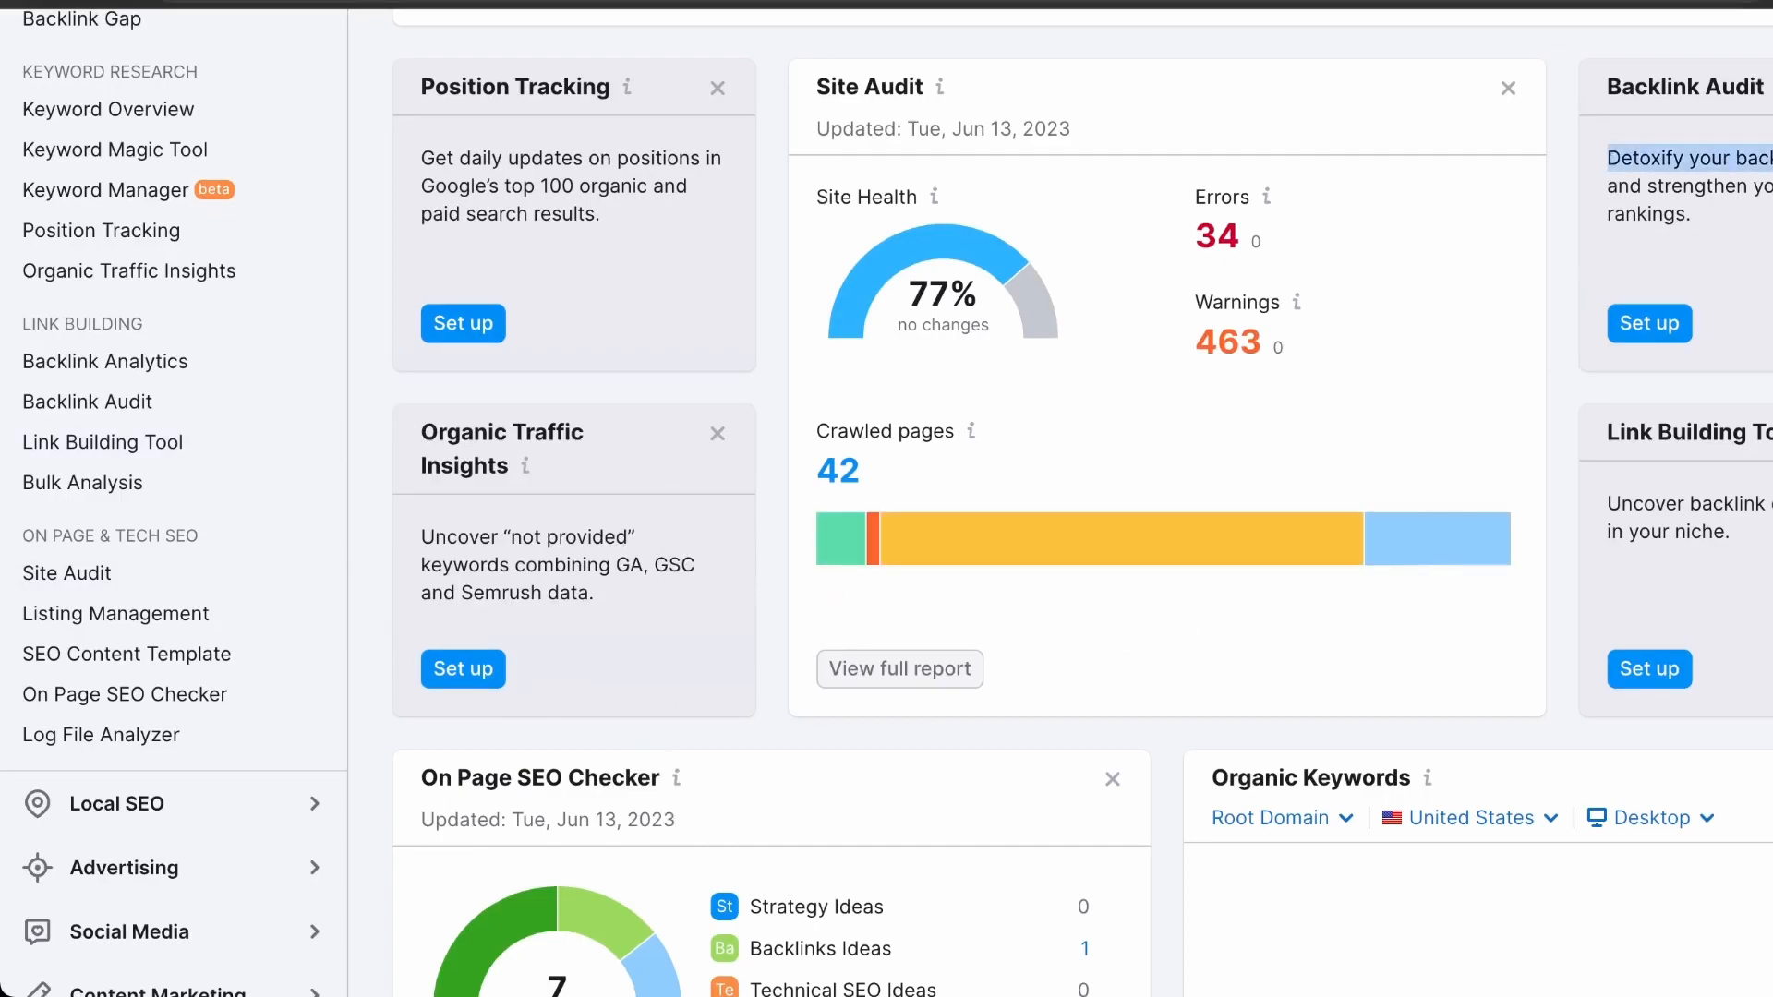
{"action": "left_click_drag", "start_coordinate": [1729, 243], "coordinate": [1714, 159]}
{"action": "double_click", "coordinate": [1607, 158]}
{"action": "scroll", "coordinate": [158, 412], "scroll_direction": "up", "scroll_amount": 2}
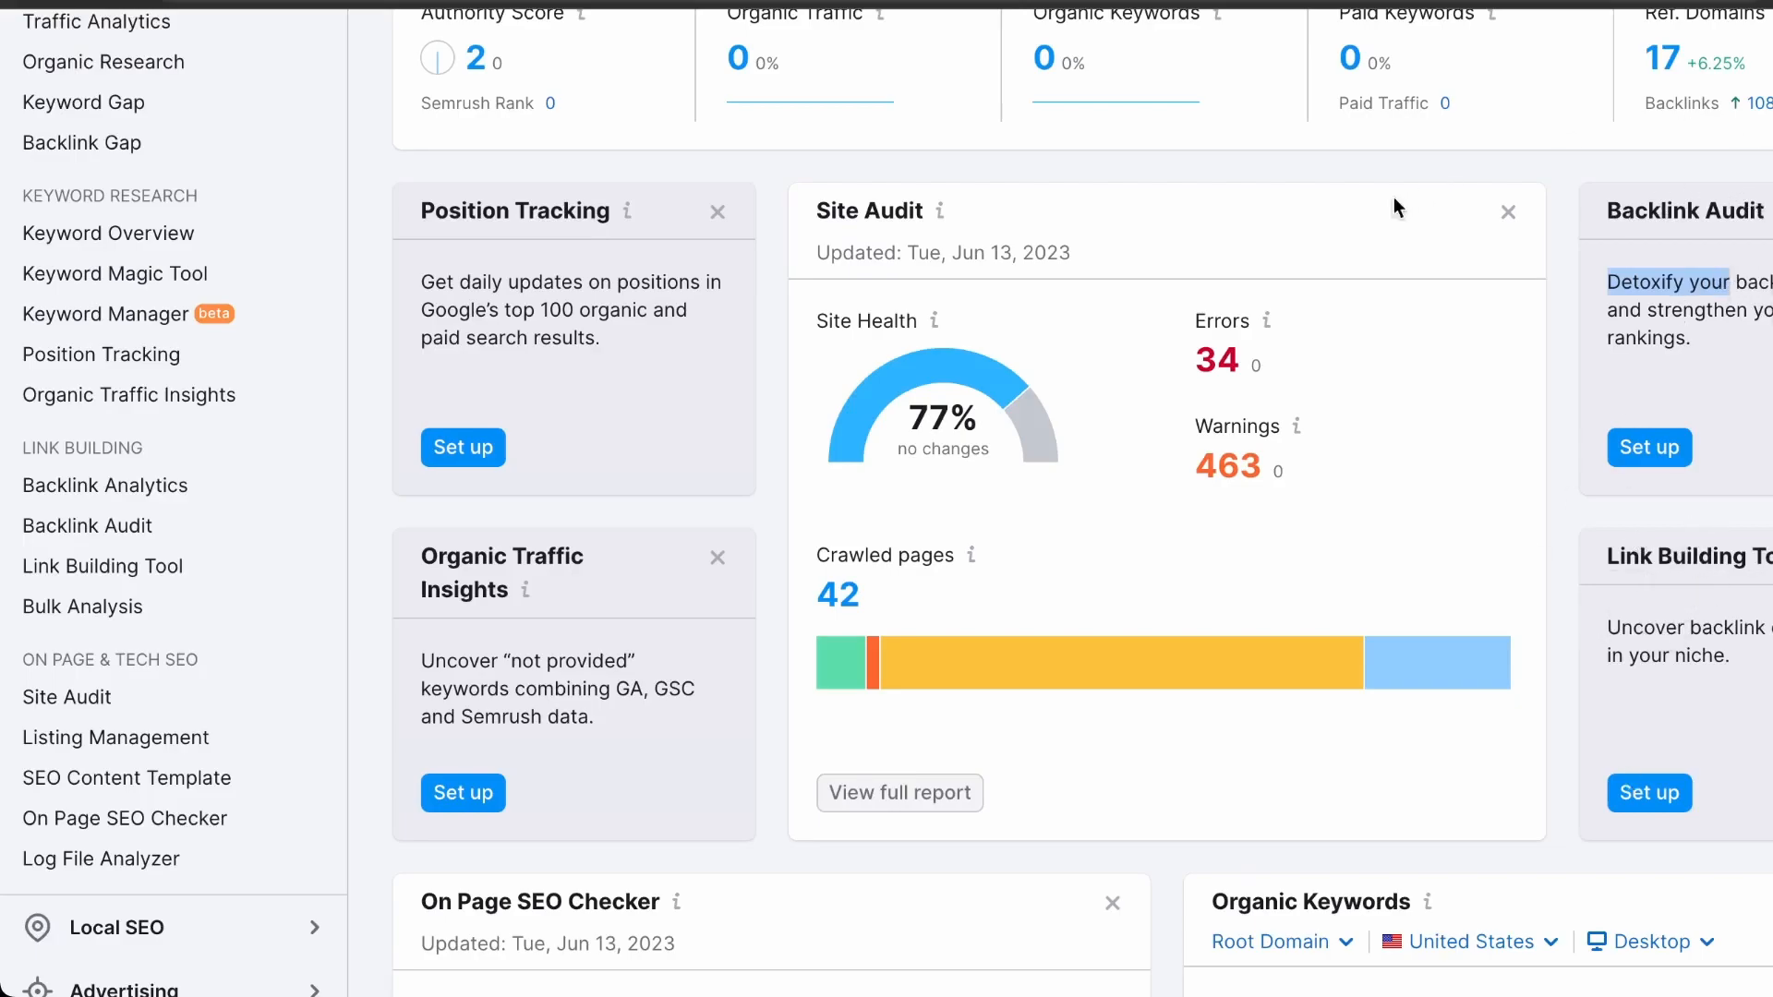
Step: Look over the dashboard's Domain Analytics and Site Audit summaries and the list of available SEO tools
{"action": "scroll", "coordinate": [118, 226], "scroll_direction": "up", "scroll_amount": 3}
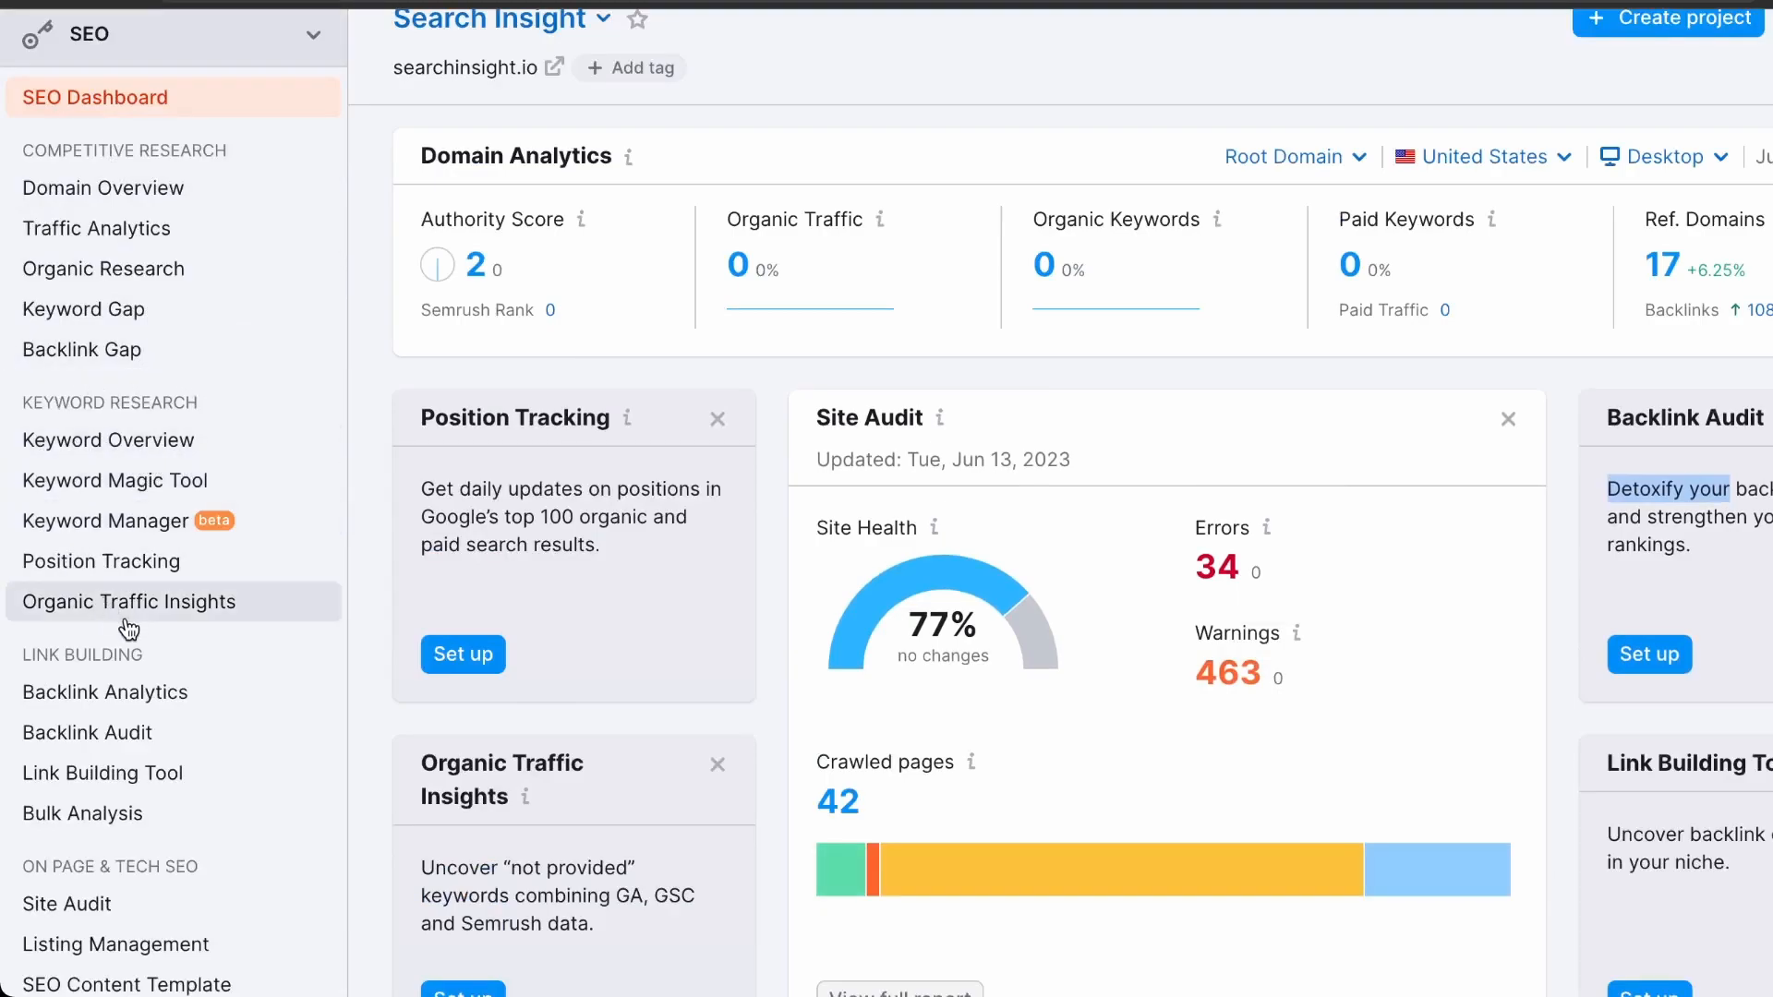
{"action": "scroll", "coordinate": [224, 704], "scroll_direction": "down", "scroll_amount": 2}
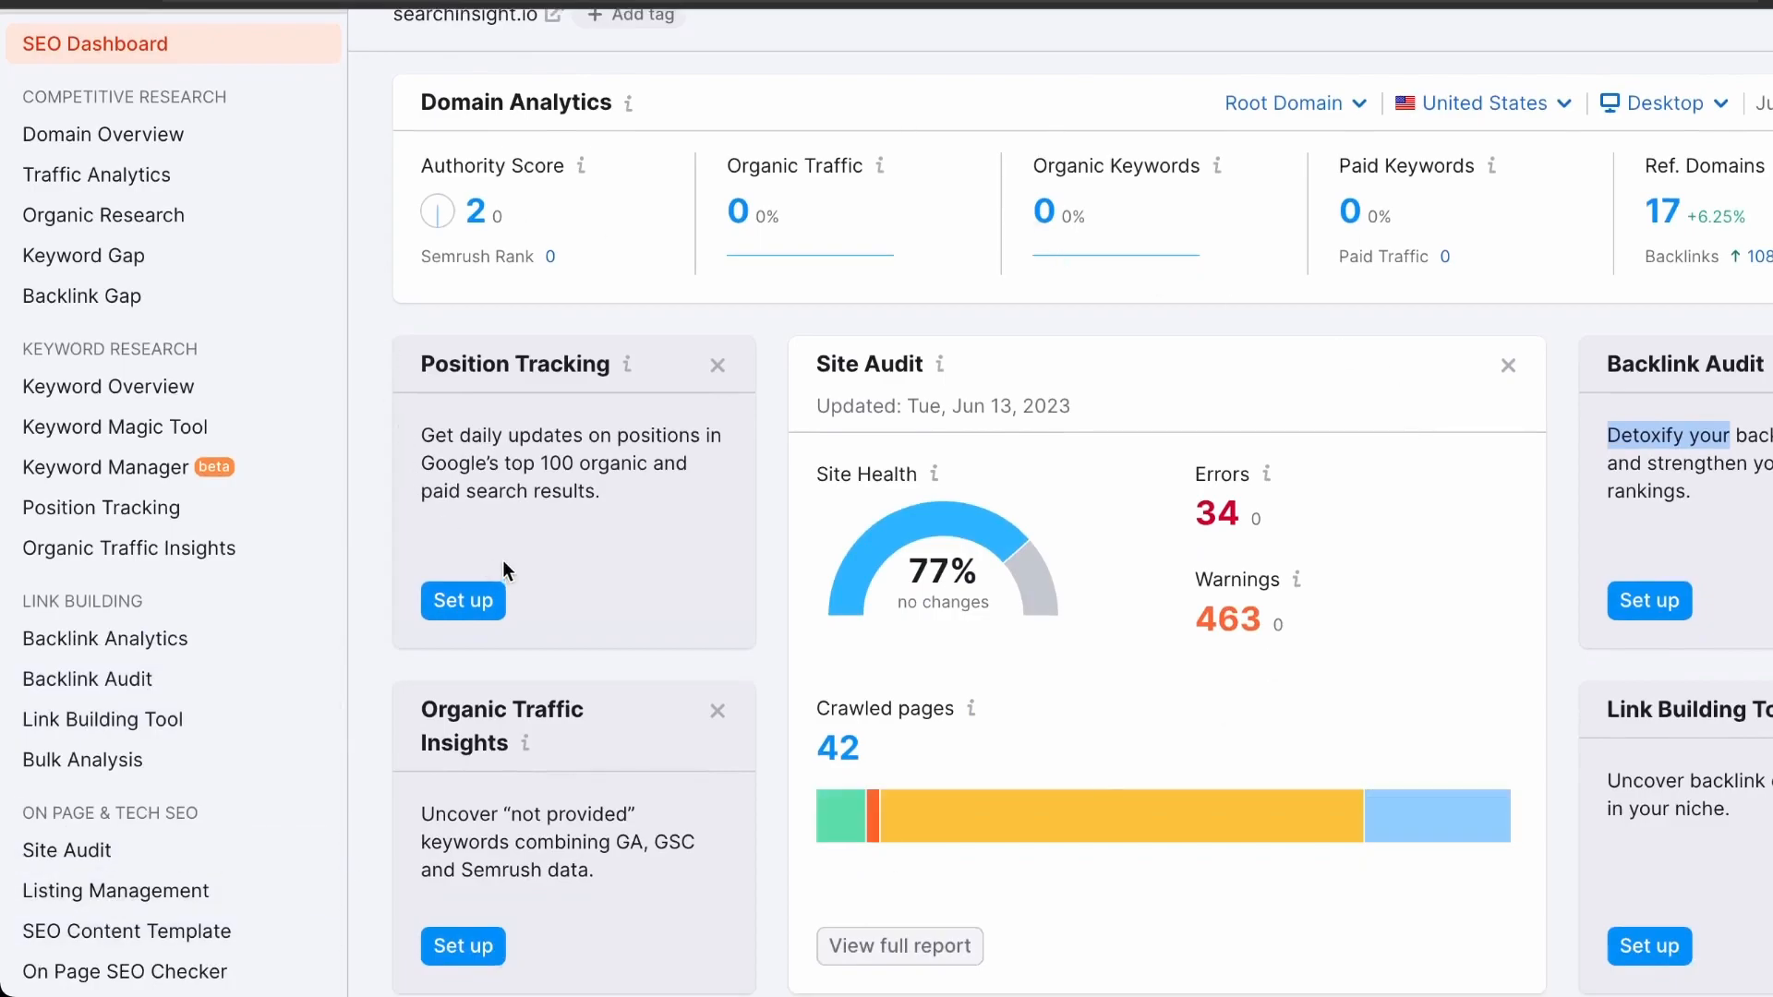
{"action": "scroll", "coordinate": [502, 560], "scroll_direction": "up", "scroll_amount": 3}
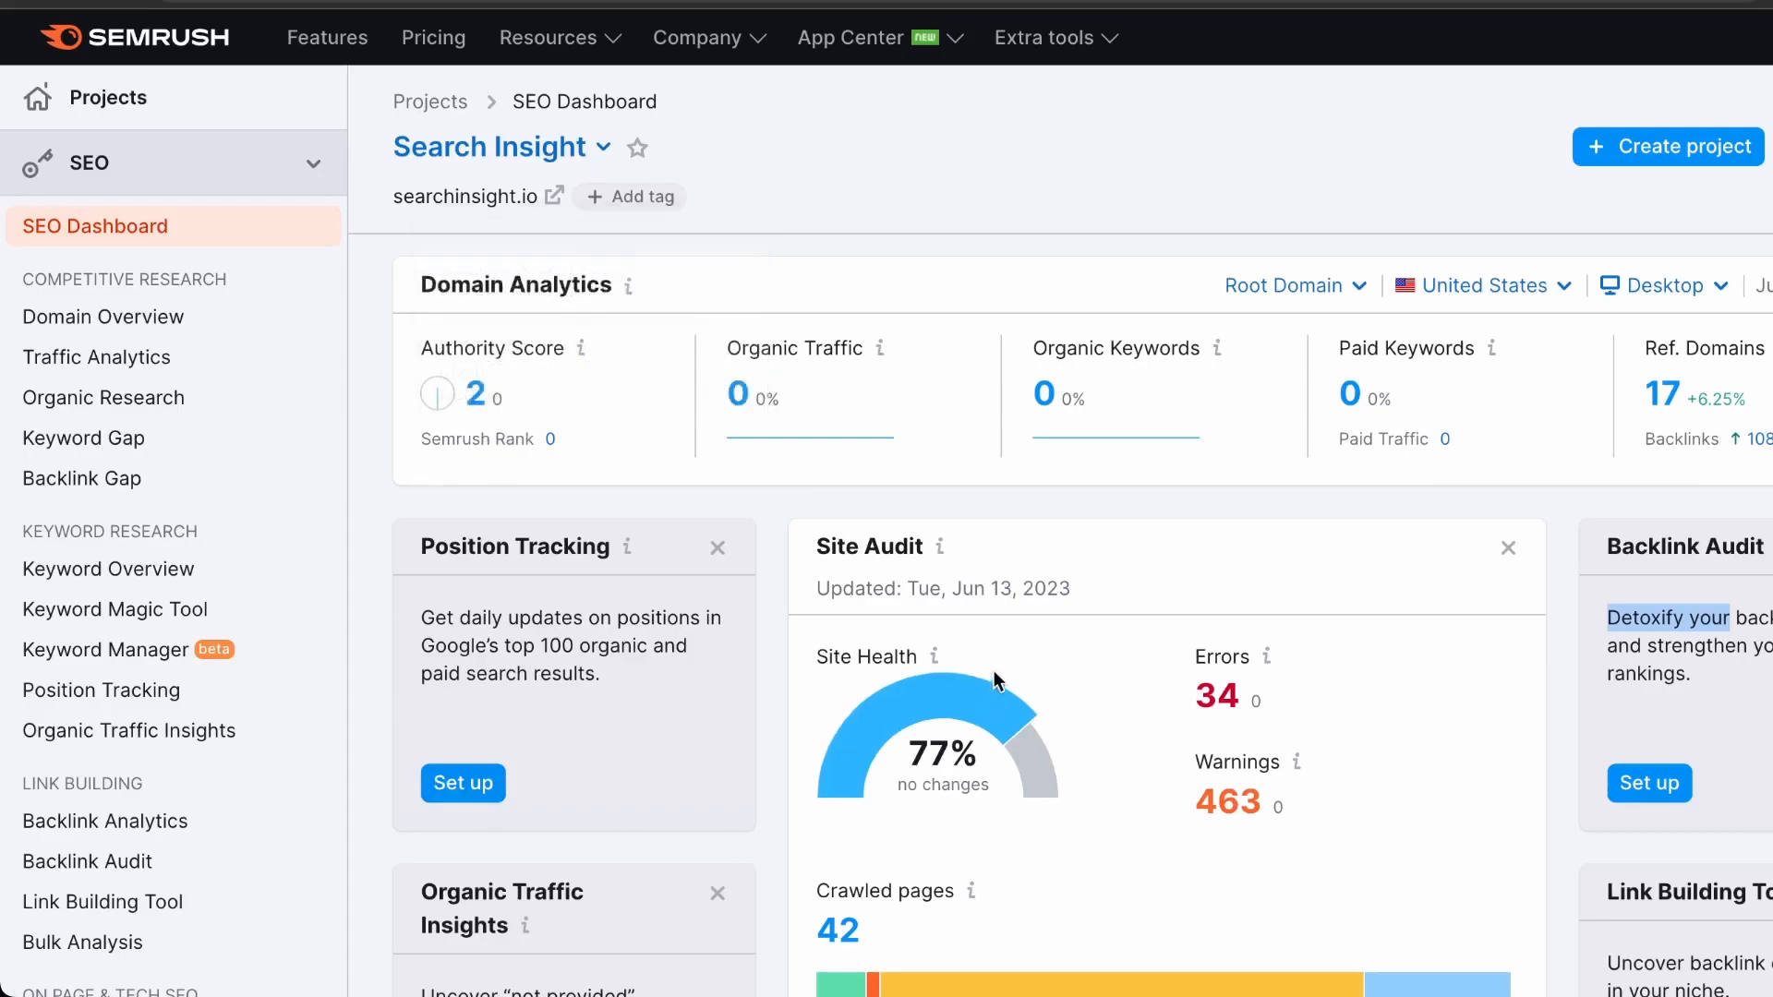
{"action": "left_click", "coordinate": [1766, 694]}
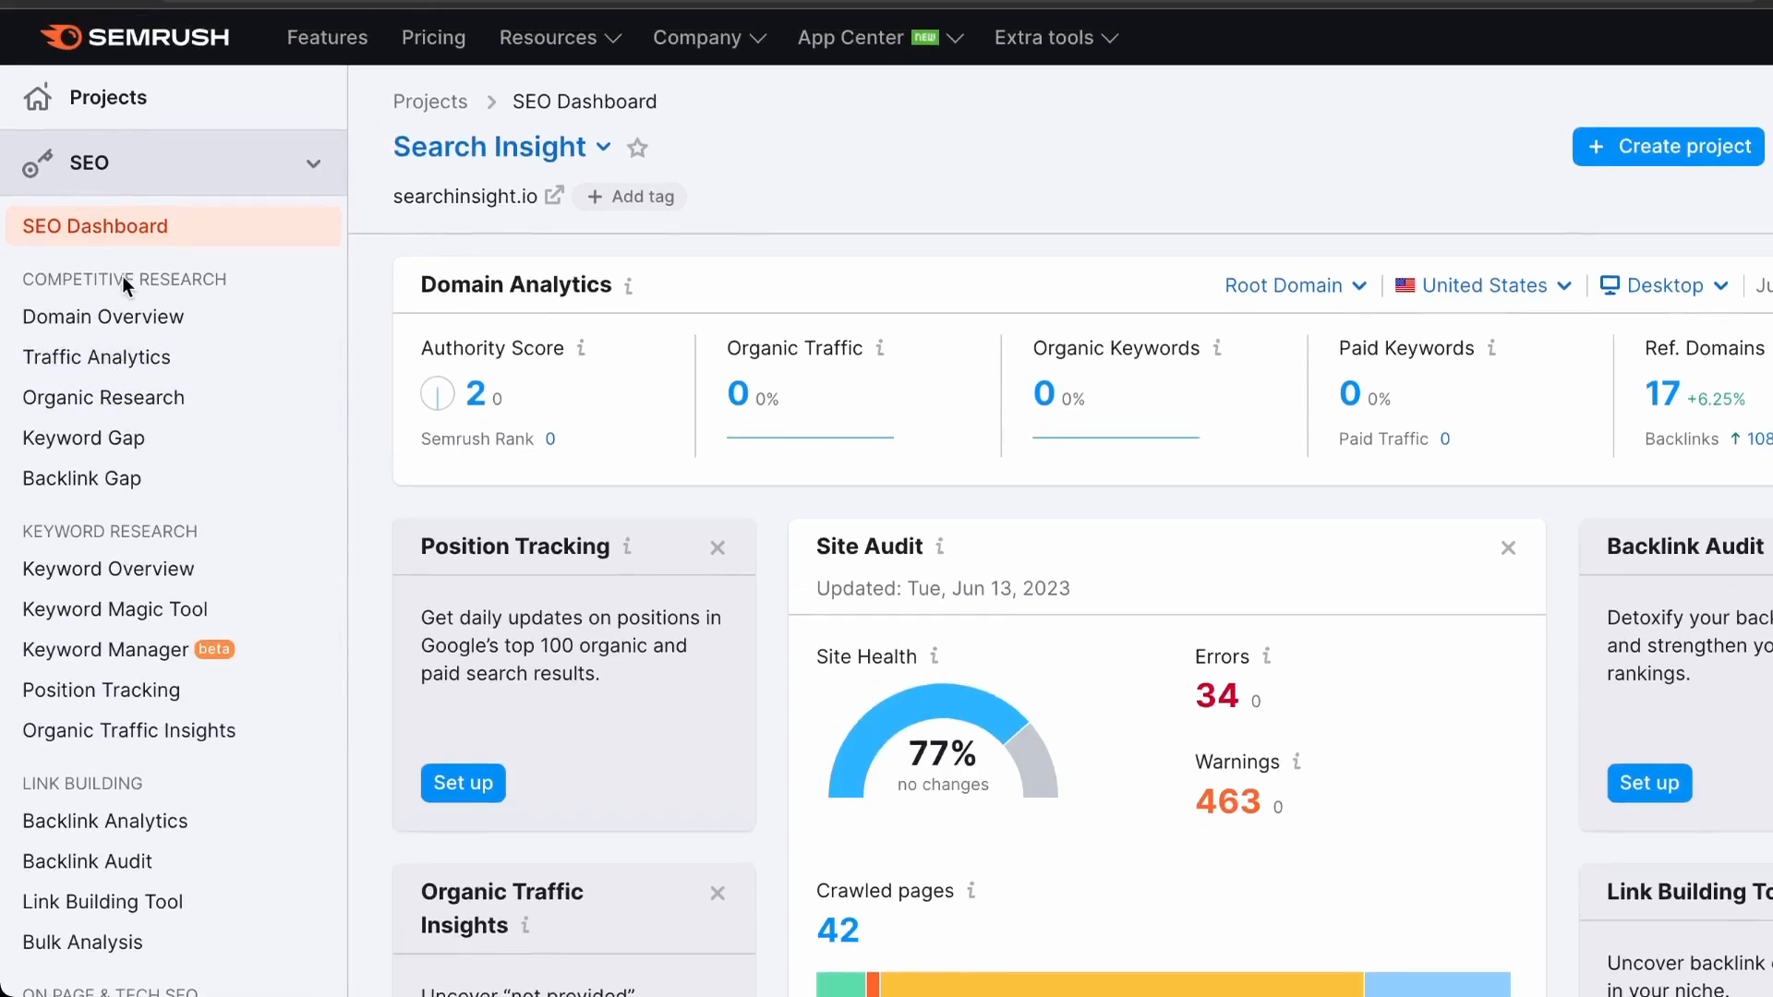
{"action": "scroll", "coordinate": [118, 739], "scroll_direction": "down", "scroll_amount": 1}
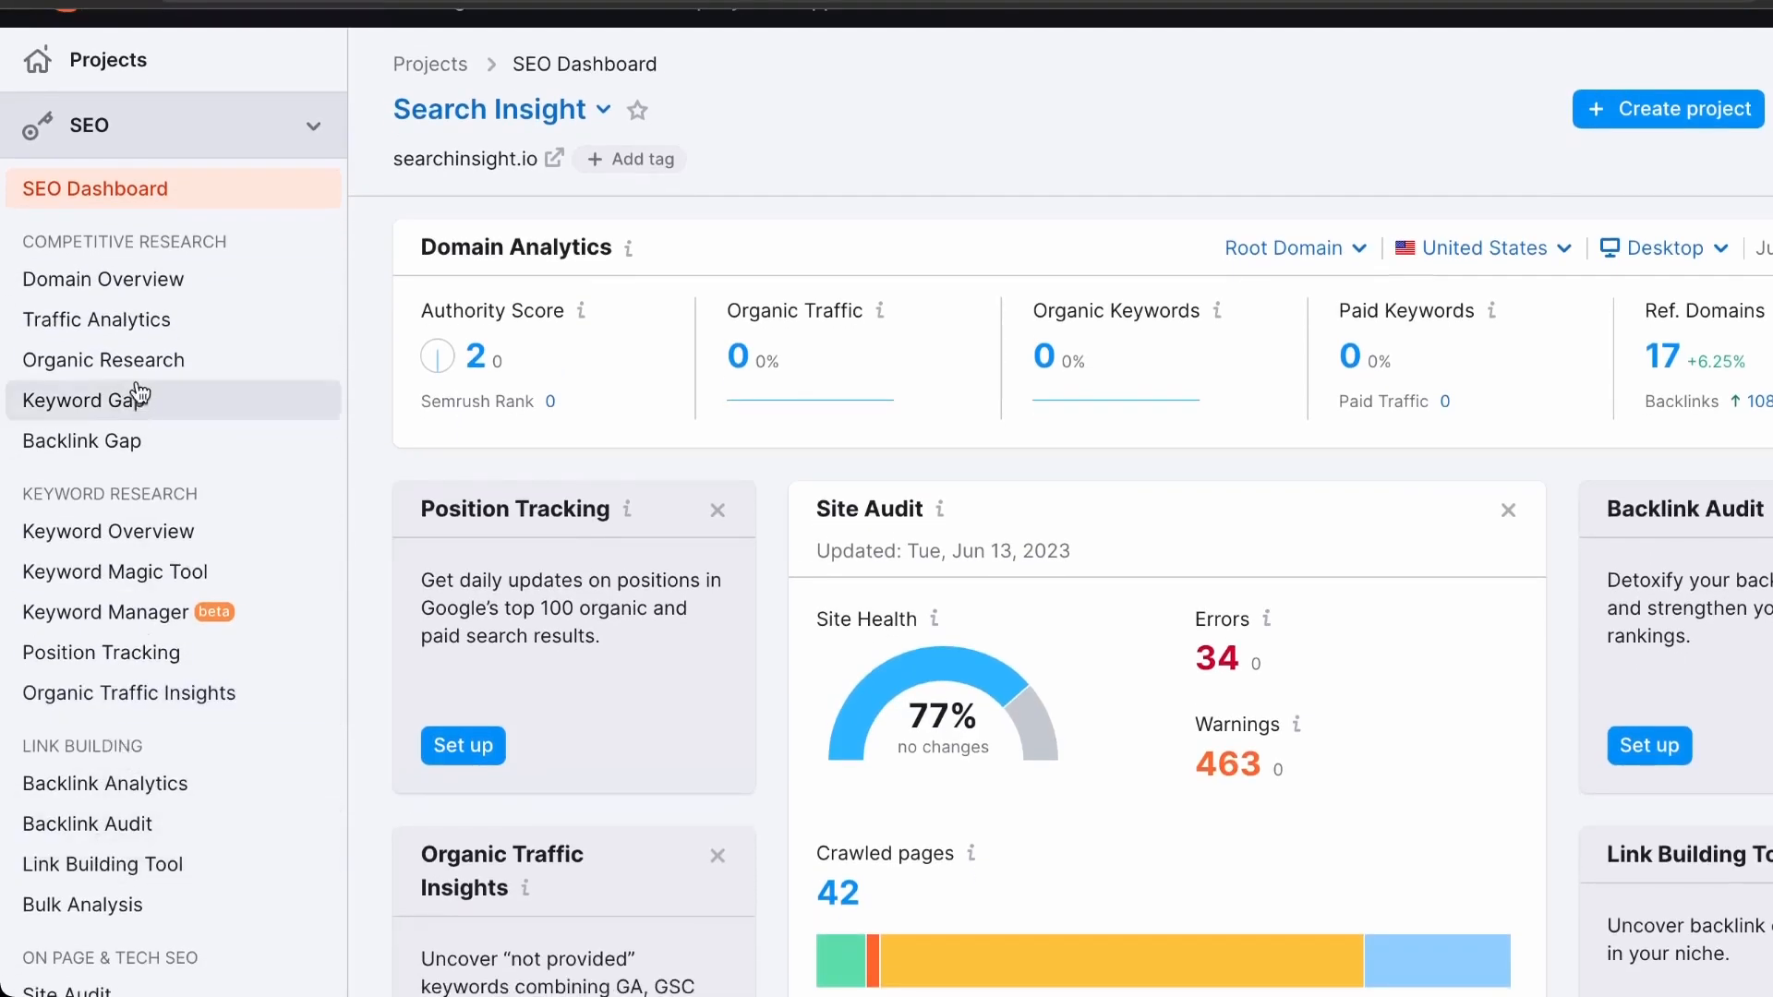
{"action": "scroll", "coordinate": [122, 901], "scroll_direction": "down", "scroll_amount": 1}
{"action": "scroll", "coordinate": [221, 822], "scroll_direction": "up", "scroll_amount": 2}
{"action": "scroll", "coordinate": [1072, 424], "scroll_direction": "down", "scroll_amount": 1}
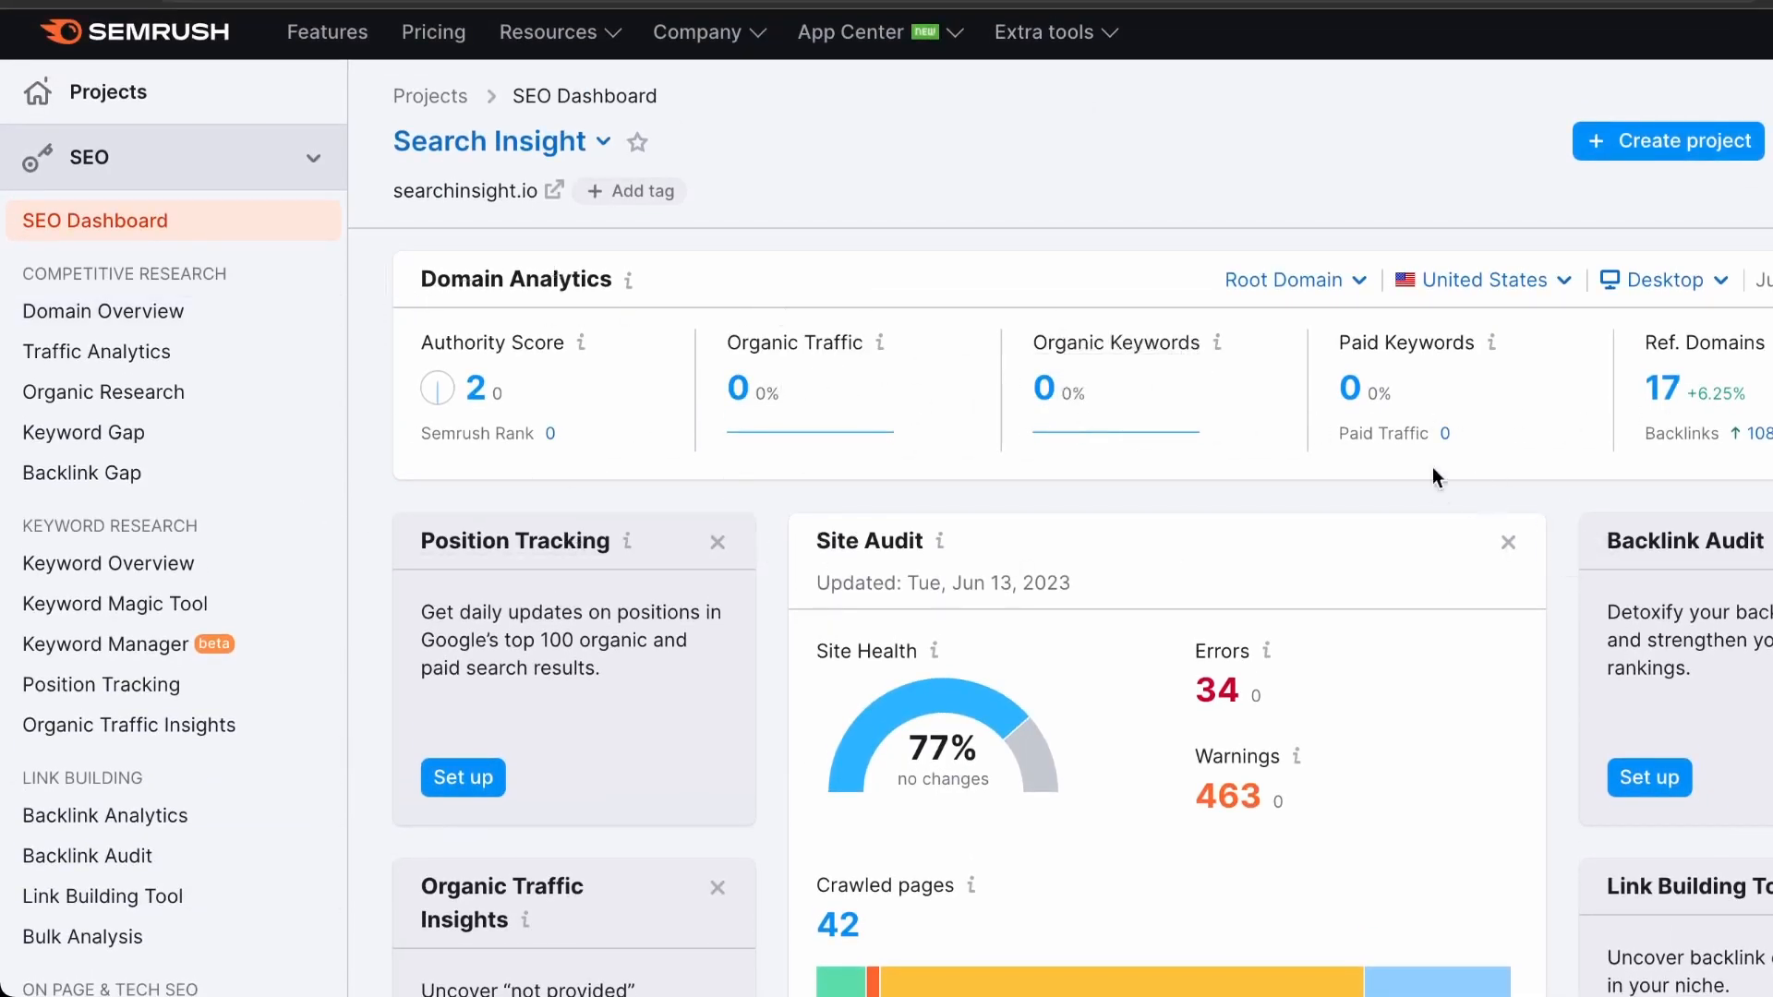
Step: Open the Plans & Pricing page and examine the Pro plan's monthly price and usage limits
{"action": "scroll", "coordinate": [1208, 476], "scroll_direction": "down", "scroll_amount": 1}
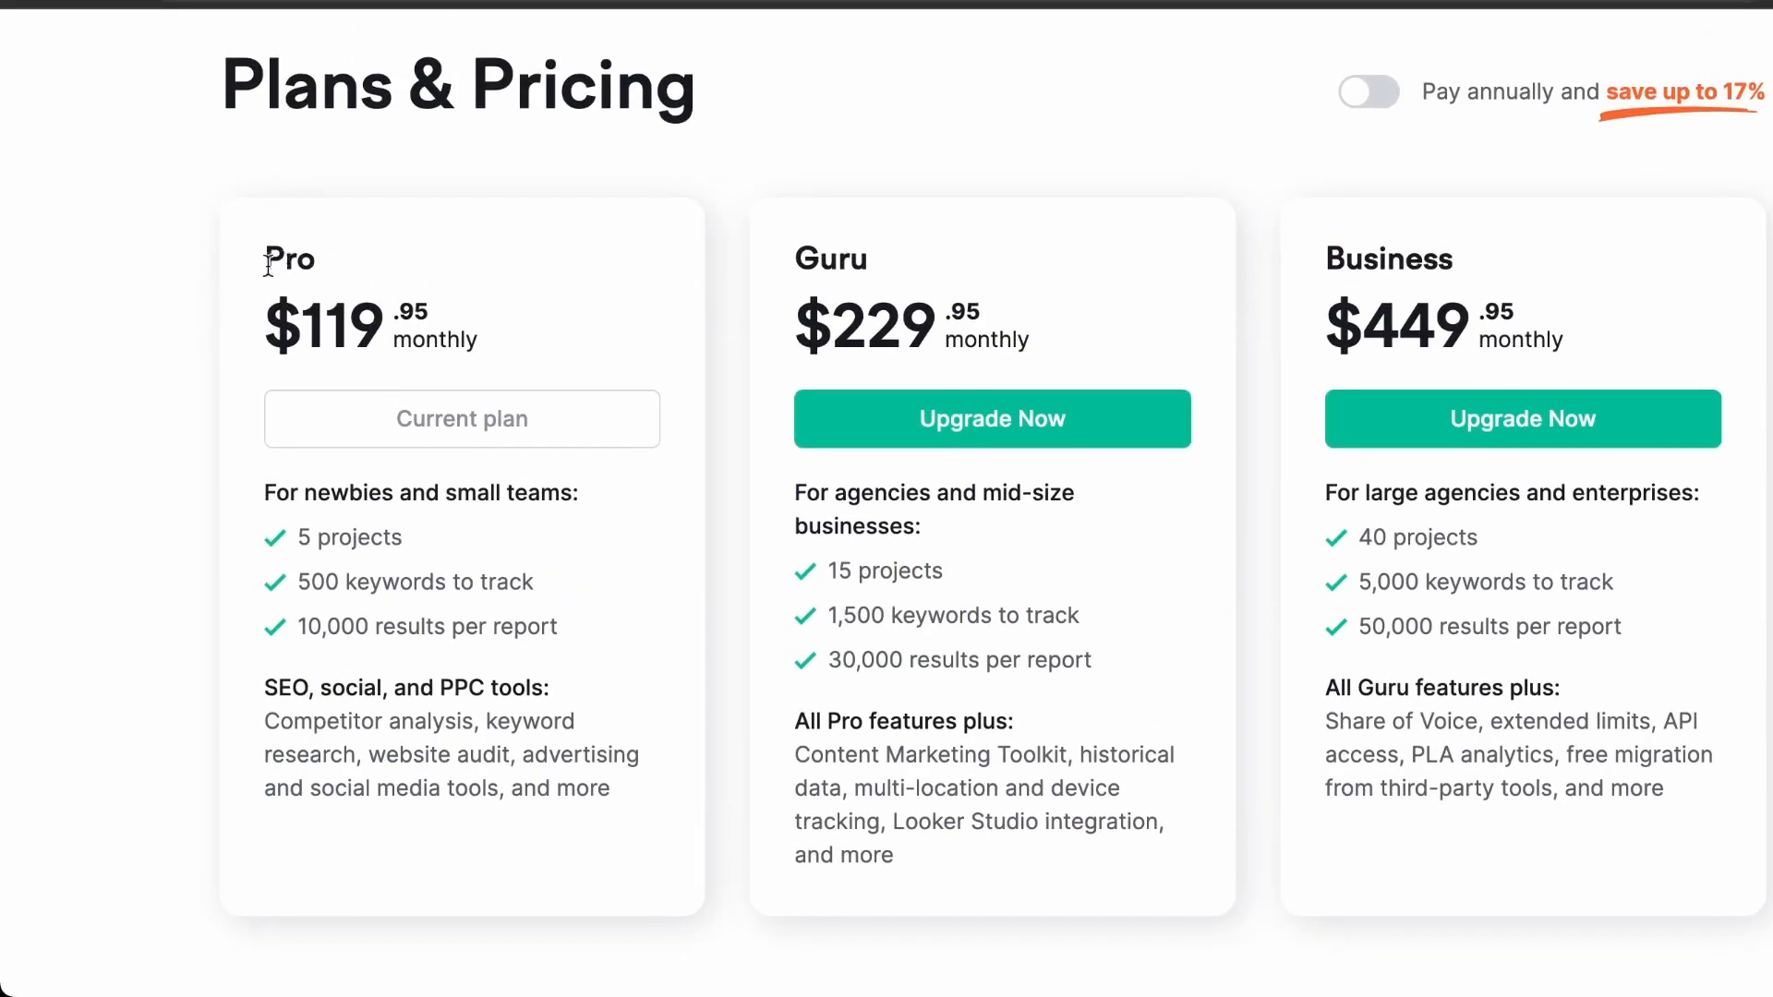
{"action": "mouse_move", "coordinate": [266, 344]}
{"action": "left_mouse_down"}
{"action": "mouse_move", "coordinate": [518, 335]}
{"action": "mouse_move", "coordinate": [267, 324]}
{"action": "left_mouse_up"}
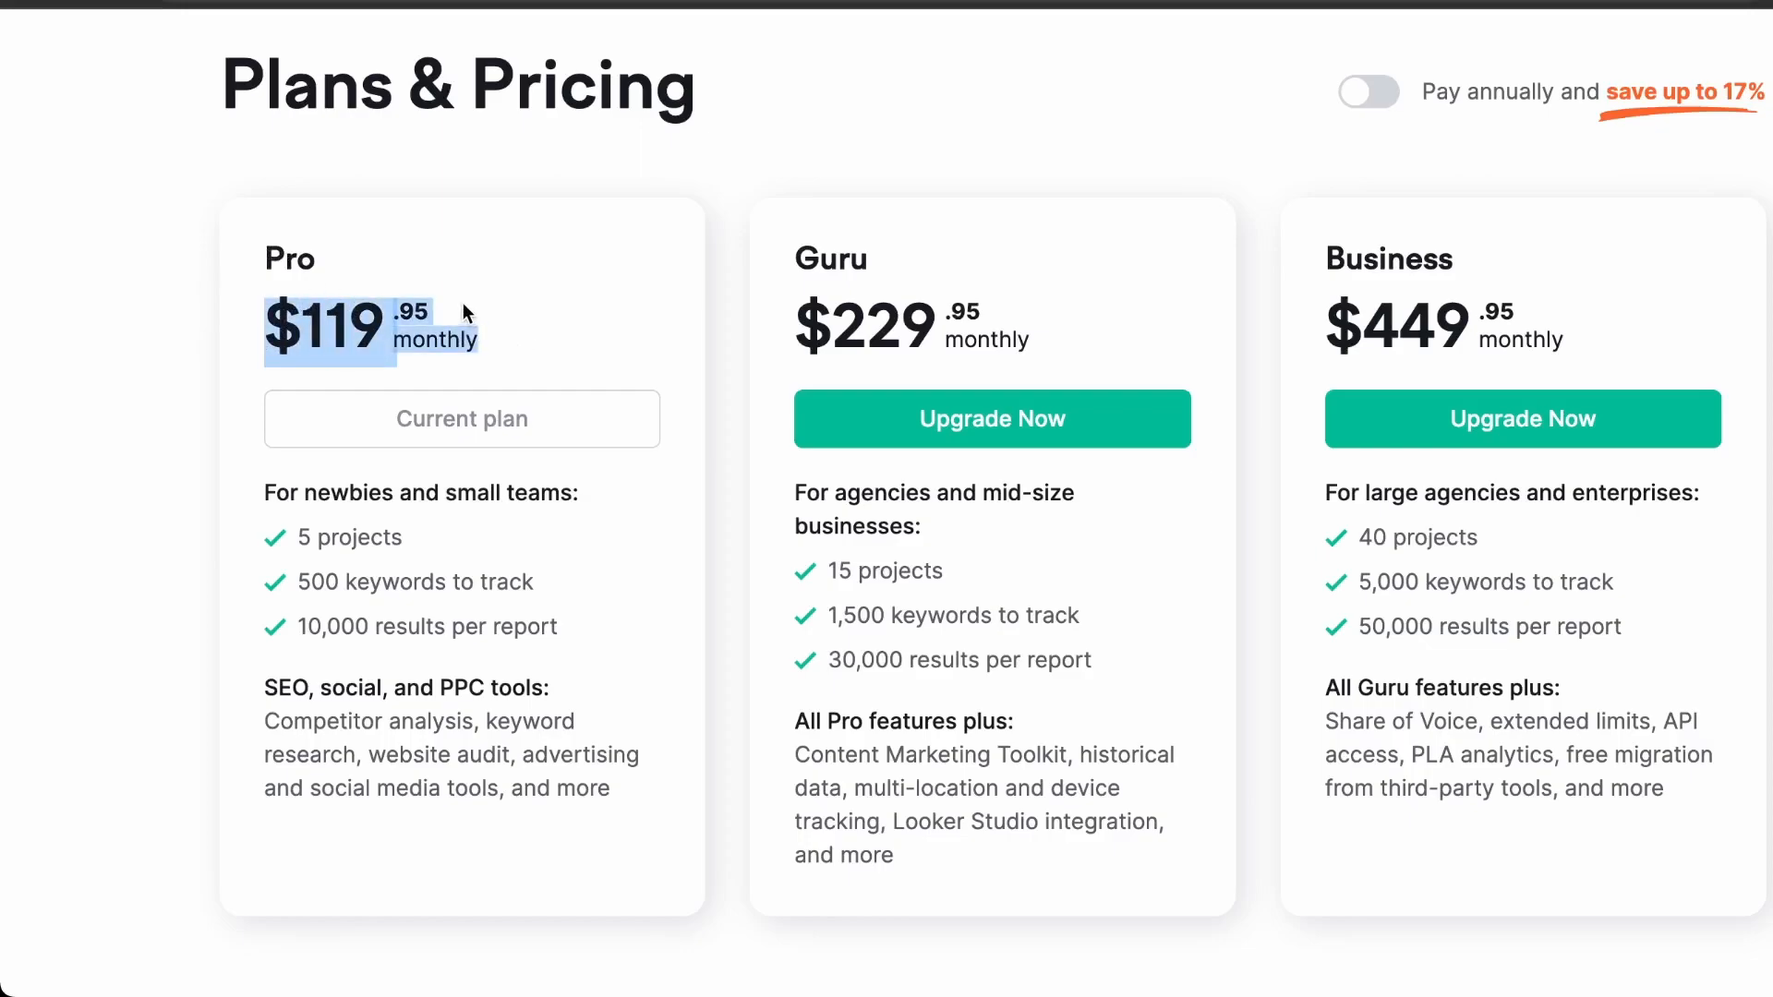
{"action": "mouse_move", "coordinate": [542, 628]}
{"action": "left_mouse_down"}
{"action": "mouse_move", "coordinate": [364, 584]}
{"action": "mouse_move", "coordinate": [343, 544]}
{"action": "mouse_move", "coordinate": [552, 605]}
{"action": "left_mouse_up"}
{"action": "left_click", "coordinate": [554, 616]}
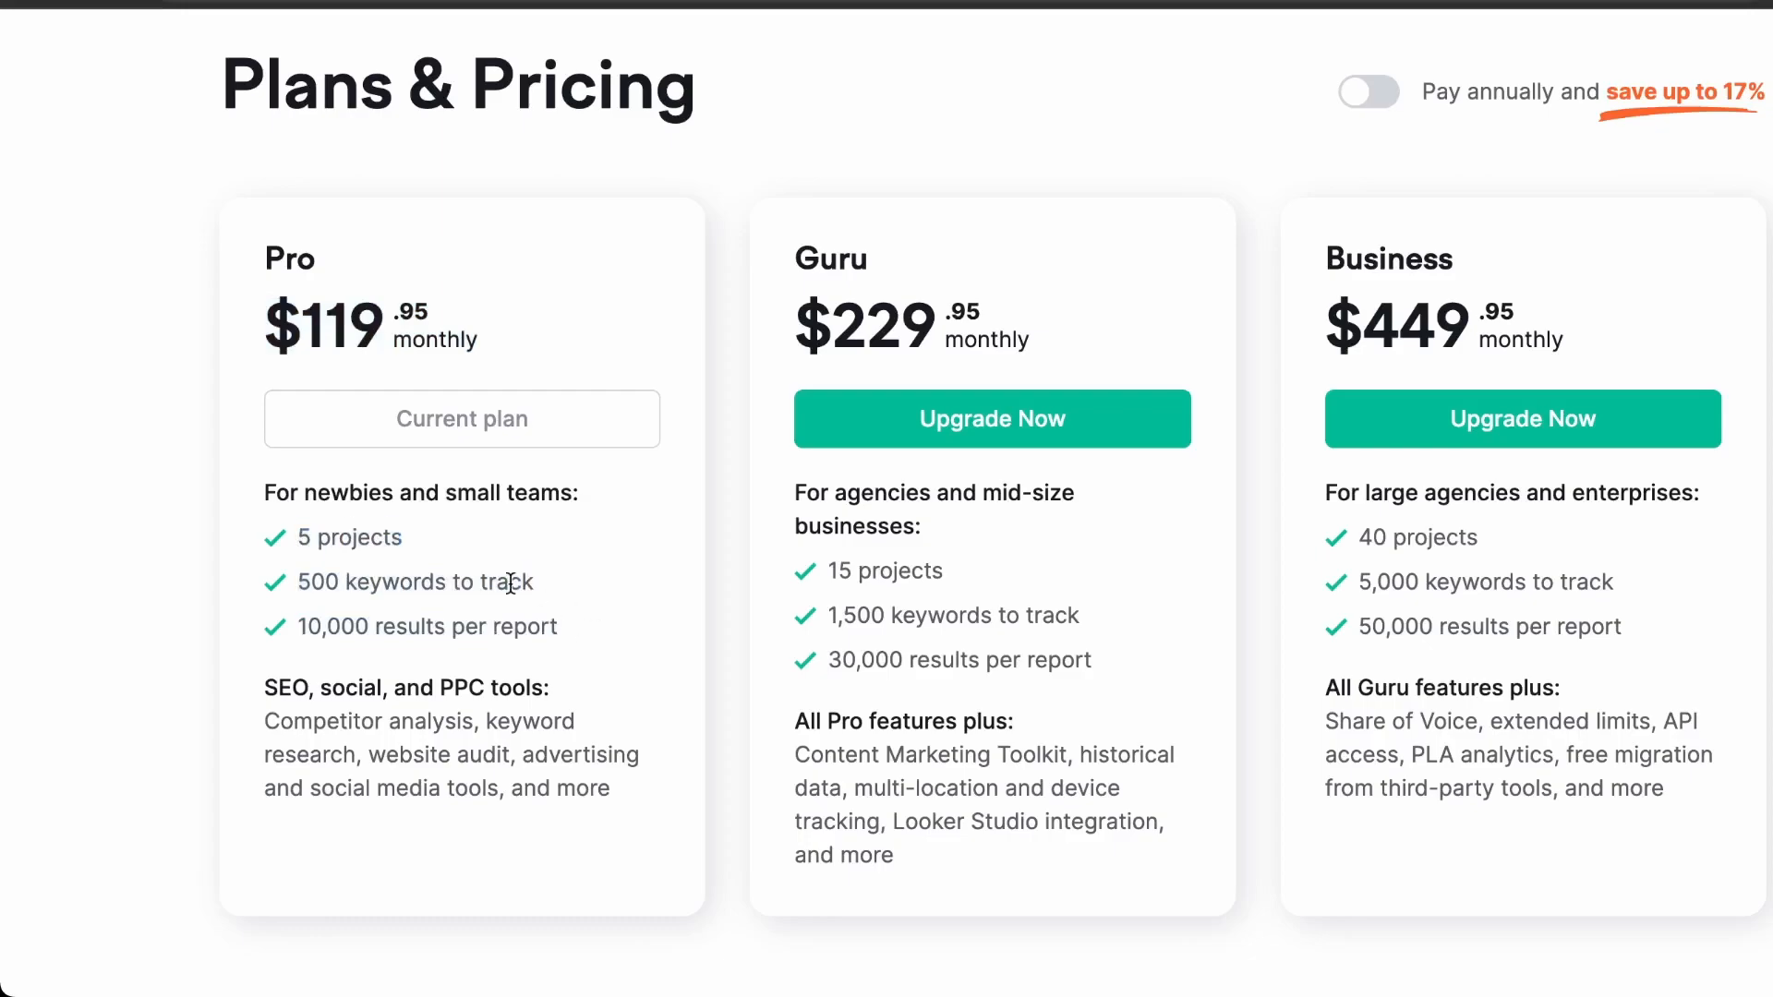